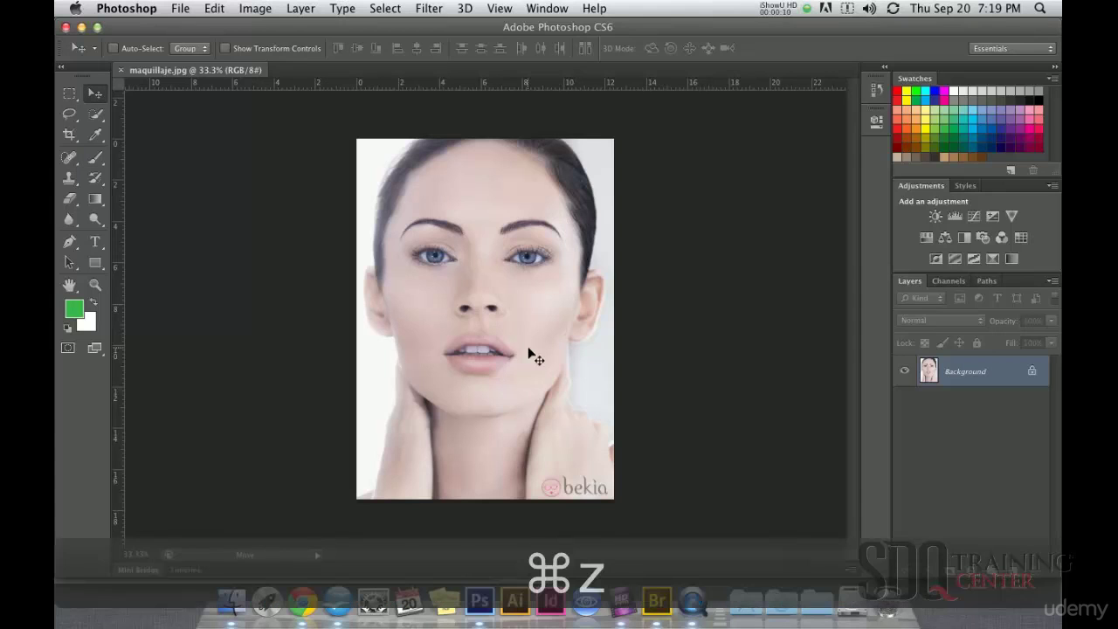
Compare the original portrait with the finished made-up version by repeatedly undoing and redoing the edits
{"action": "key", "text": "super+z"}
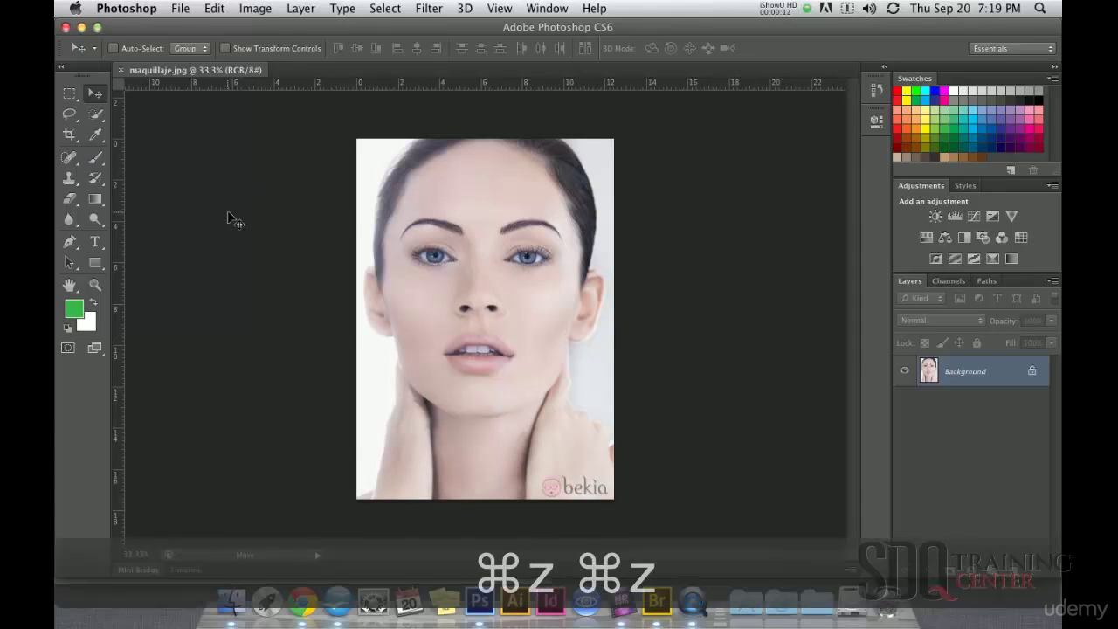
{"action": "left_click", "coordinate": [180, 8]}
{"action": "mouse_move", "coordinate": [213, 9]}
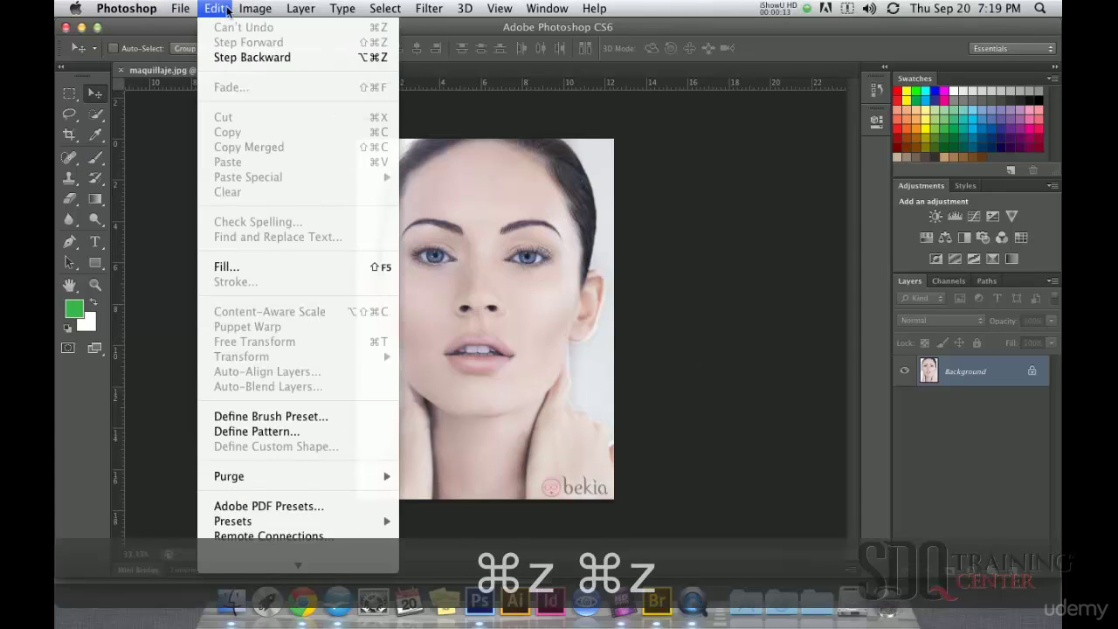
{"action": "left_click", "coordinate": [241, 57]}
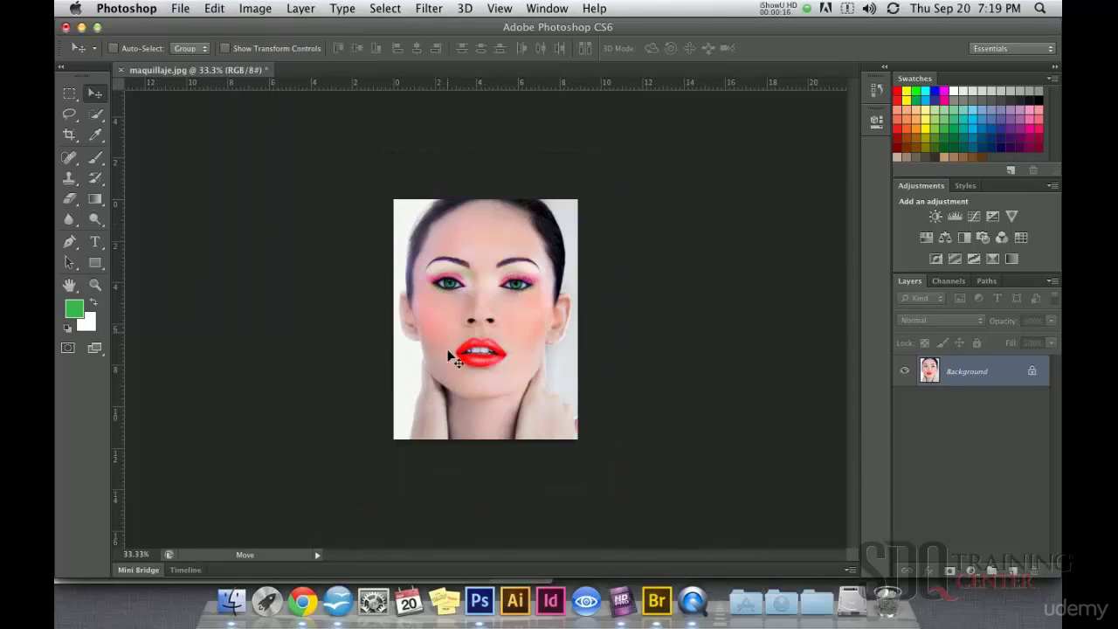
{"action": "key", "text": "super+z"}
{"action": "key", "text": "super+z"}
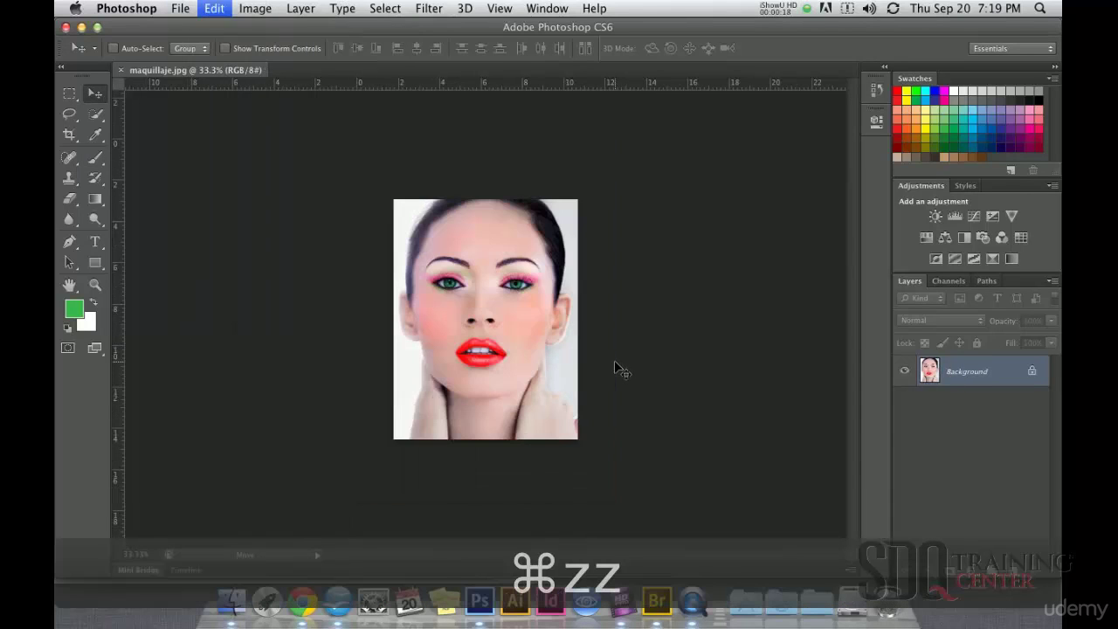
{"action": "key", "text": "super+z"}
{"action": "key", "text": "super+z"}
{"action": "key", "text": "super+z"}
{"action": "key", "text": "super+z"}
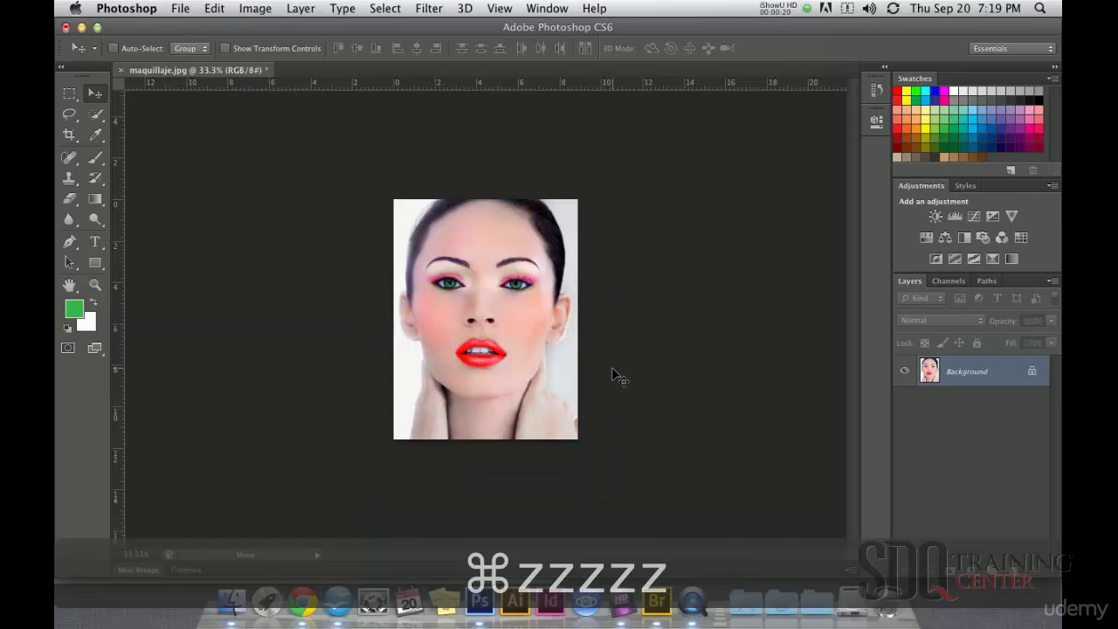
{"action": "key", "text": "super+z"}
{"action": "key", "text": "super+z"}
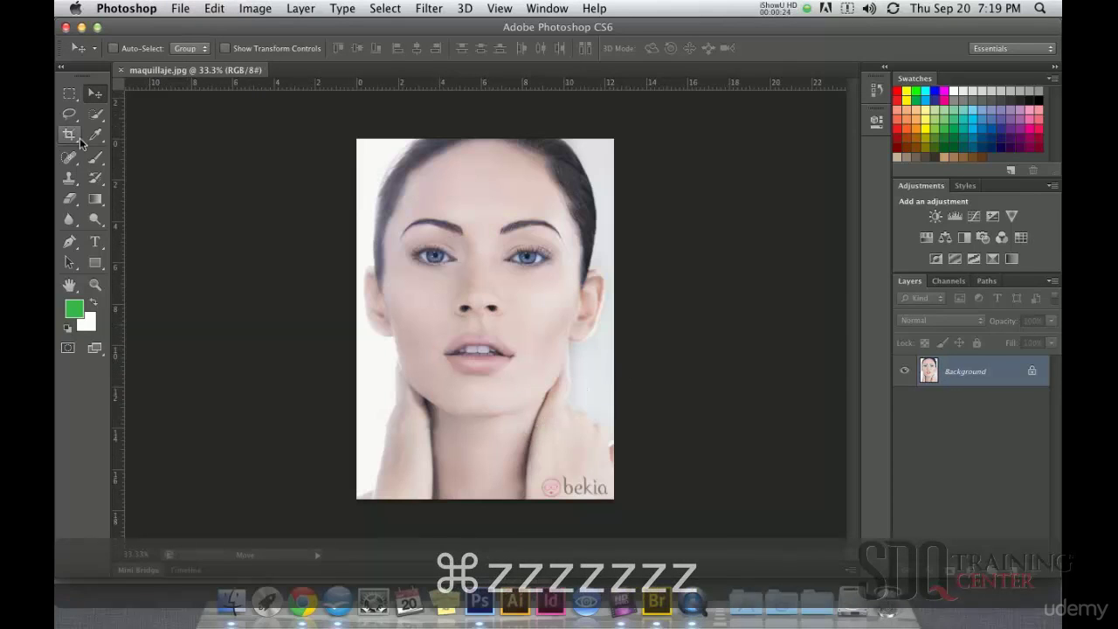
Crop off the strip with the bekia logo along the portrait's lower edge
{"action": "key", "text": "c"}
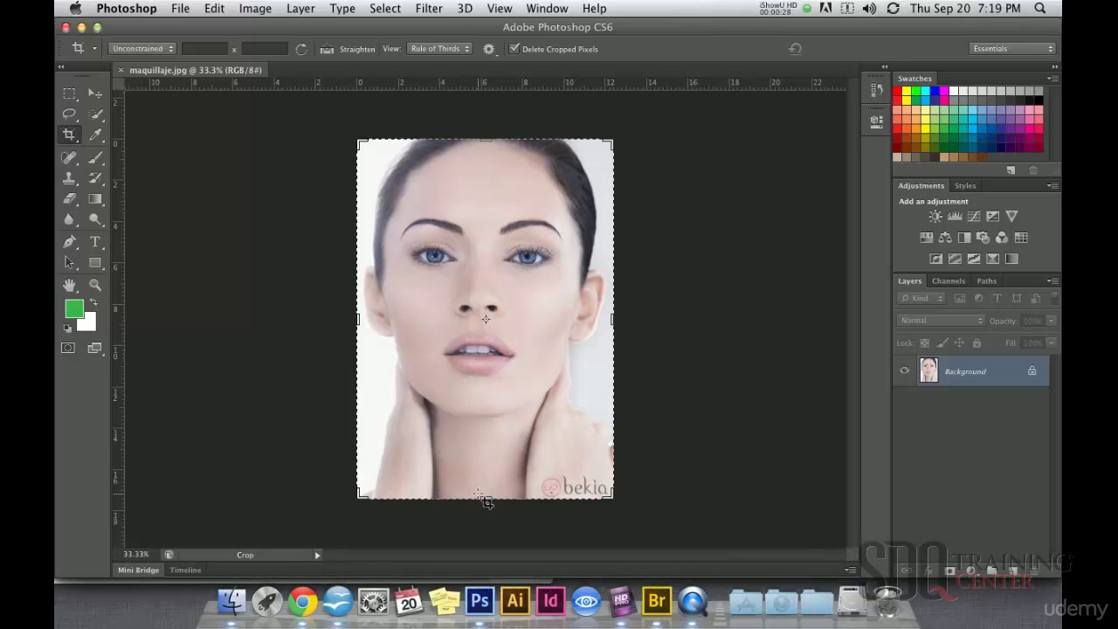
{"action": "left_click_drag", "start_coordinate": [486, 494], "coordinate": [490, 468]}
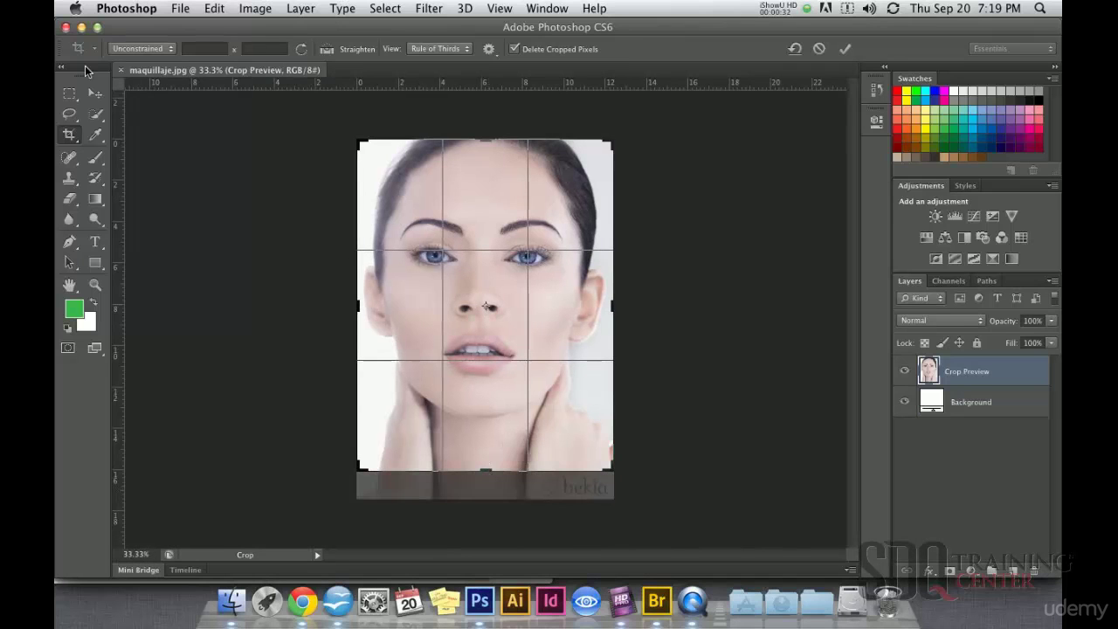
{"action": "left_click", "coordinate": [97, 95]}
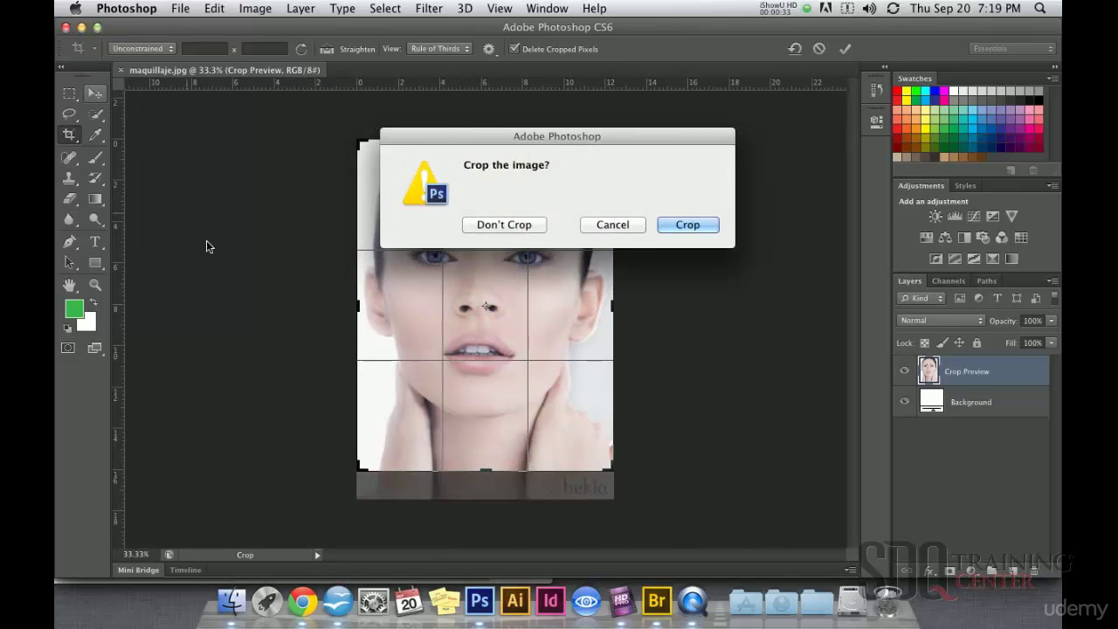
{"action": "left_click", "coordinate": [681, 228]}
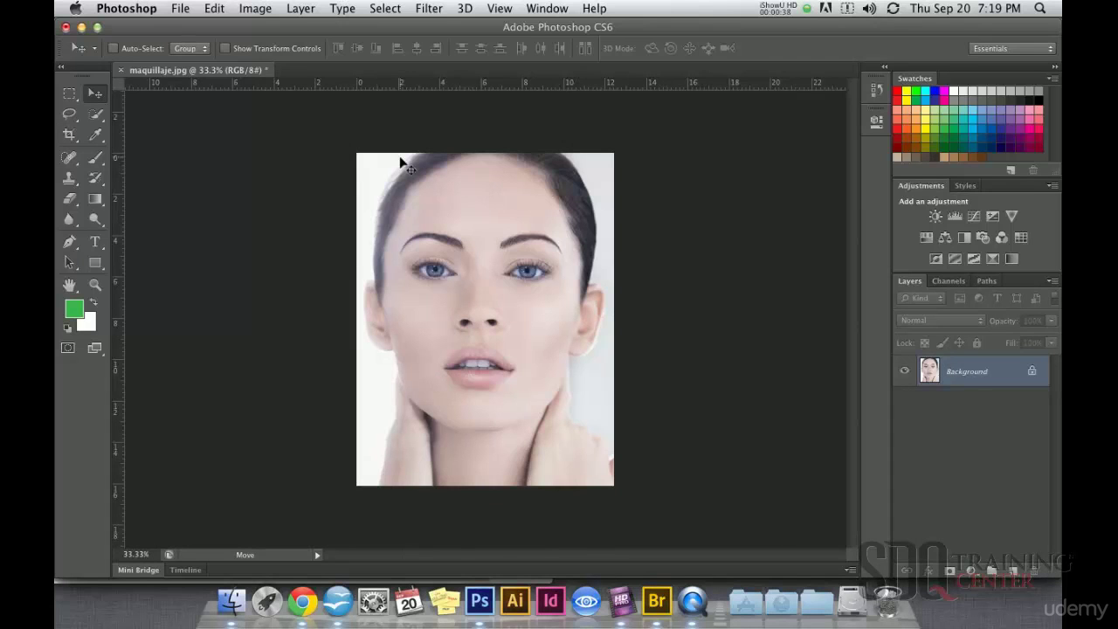
Darken the portrait's shadows with a Levels adjustment, setting the black input level to 35
{"action": "left_click", "coordinate": [255, 9]}
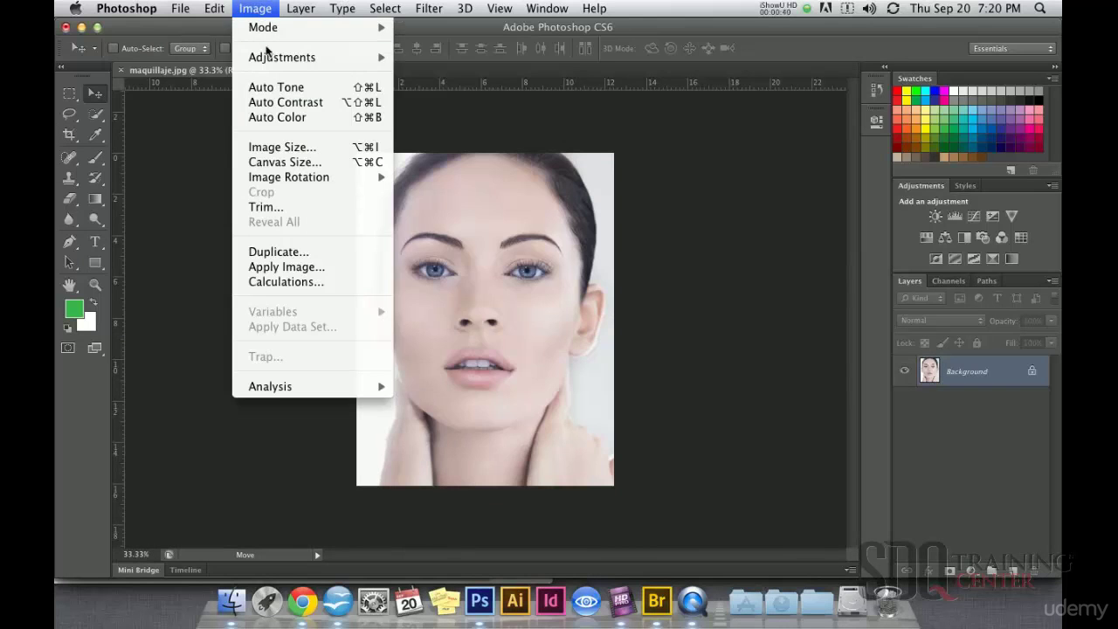
{"action": "mouse_move", "coordinate": [279, 56]}
{"action": "left_click", "coordinate": [421, 77]}
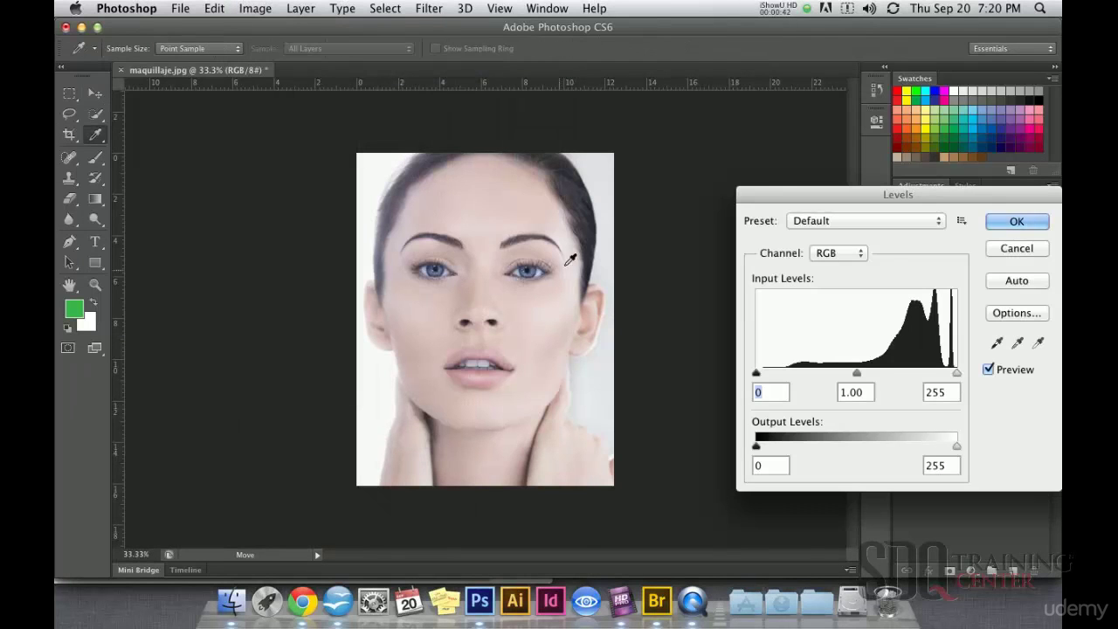
{"action": "left_click_drag", "start_coordinate": [793, 190], "coordinate": [732, 125]}
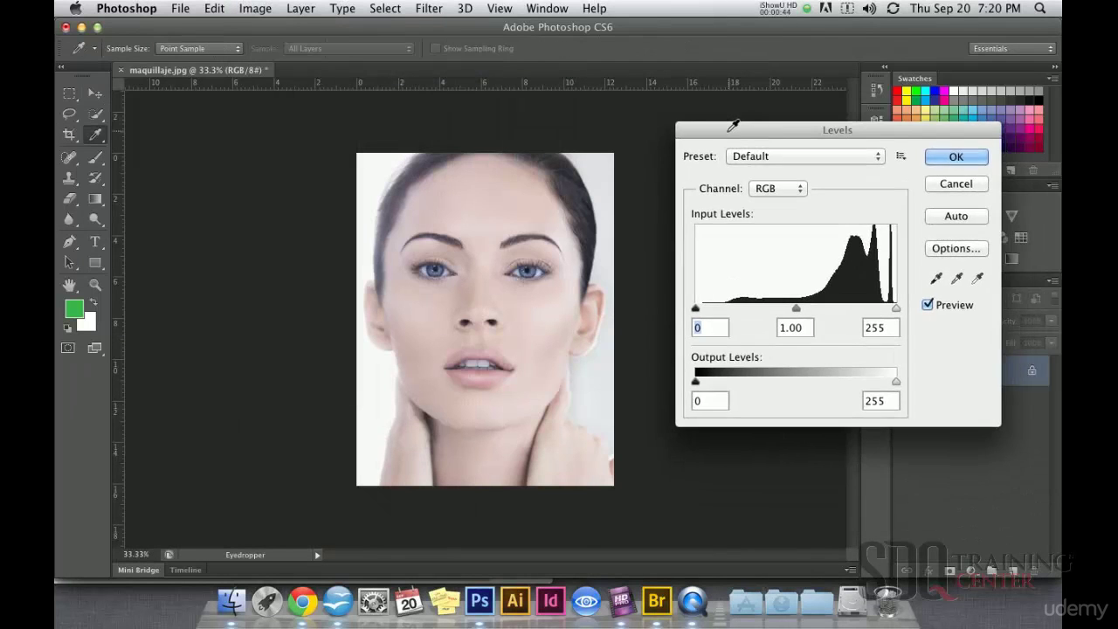
{"action": "left_click_drag", "start_coordinate": [697, 308], "coordinate": [721, 313]}
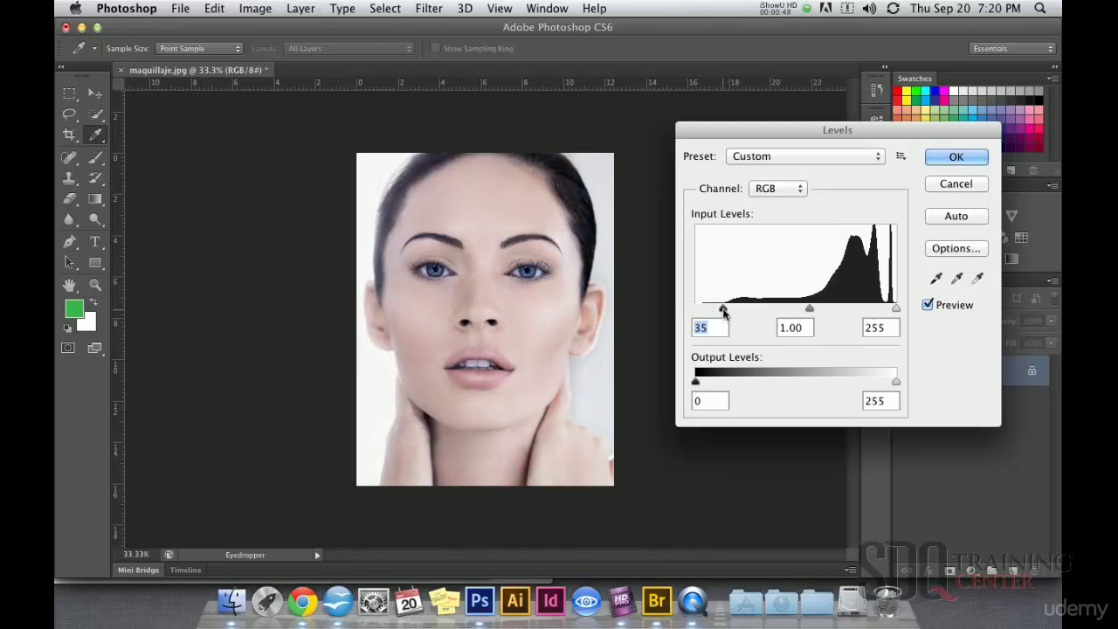
{"action": "key", "text": "Return"}
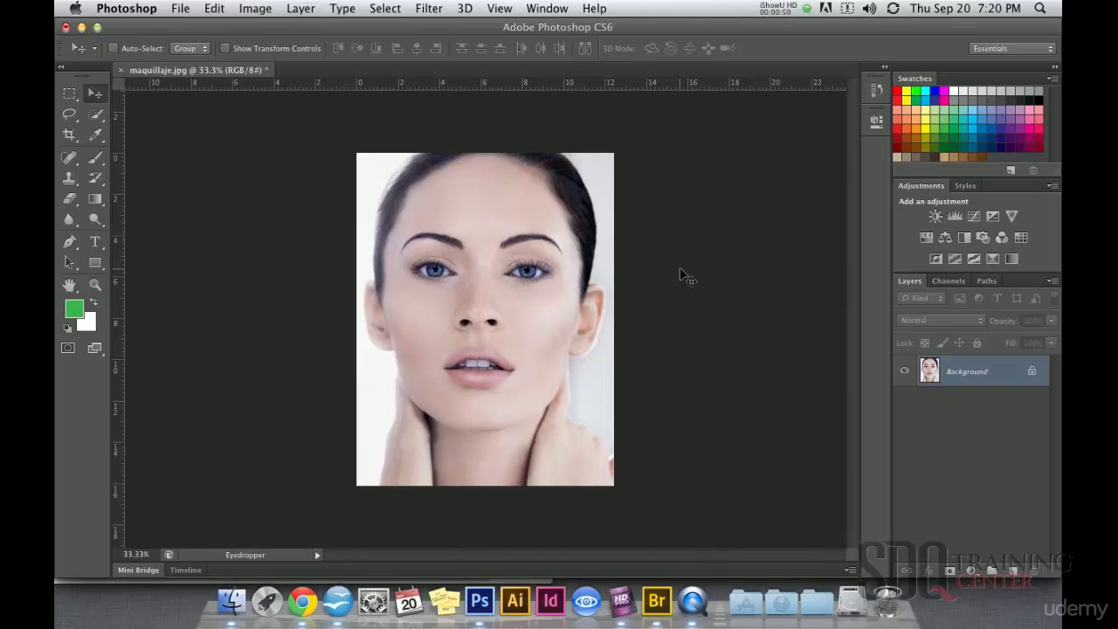
Choose a green foreground color and set the Brush to Hue mode at 100% opacity for recoloring the eyes
{"action": "left_click", "coordinate": [519, 294]}
{"action": "left_click", "coordinate": [483, 314]}
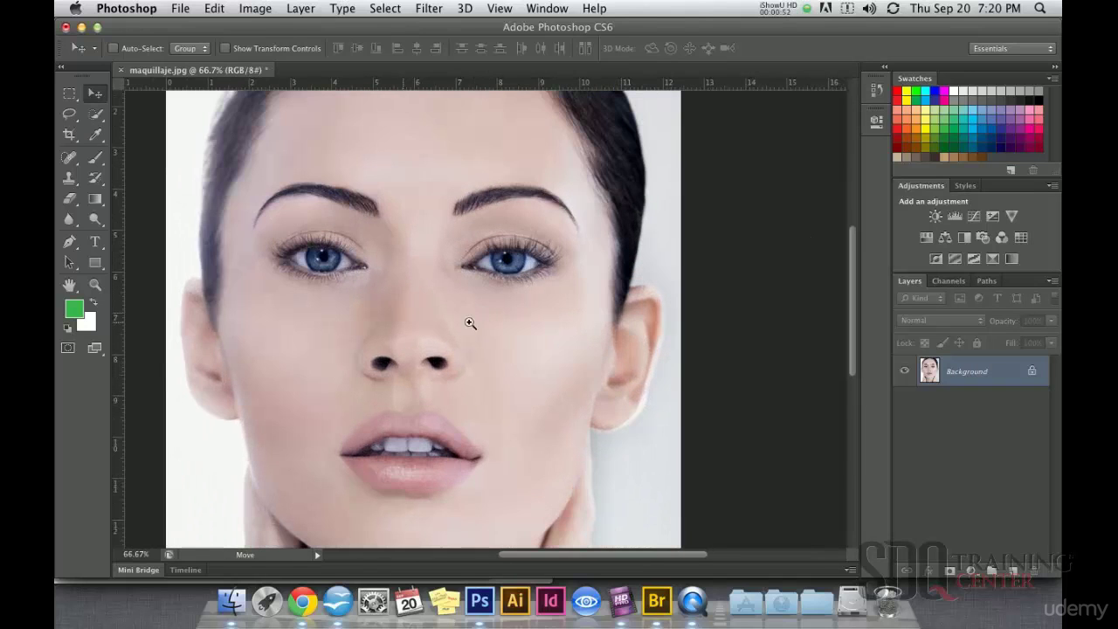
{"action": "left_click", "coordinate": [387, 294]}
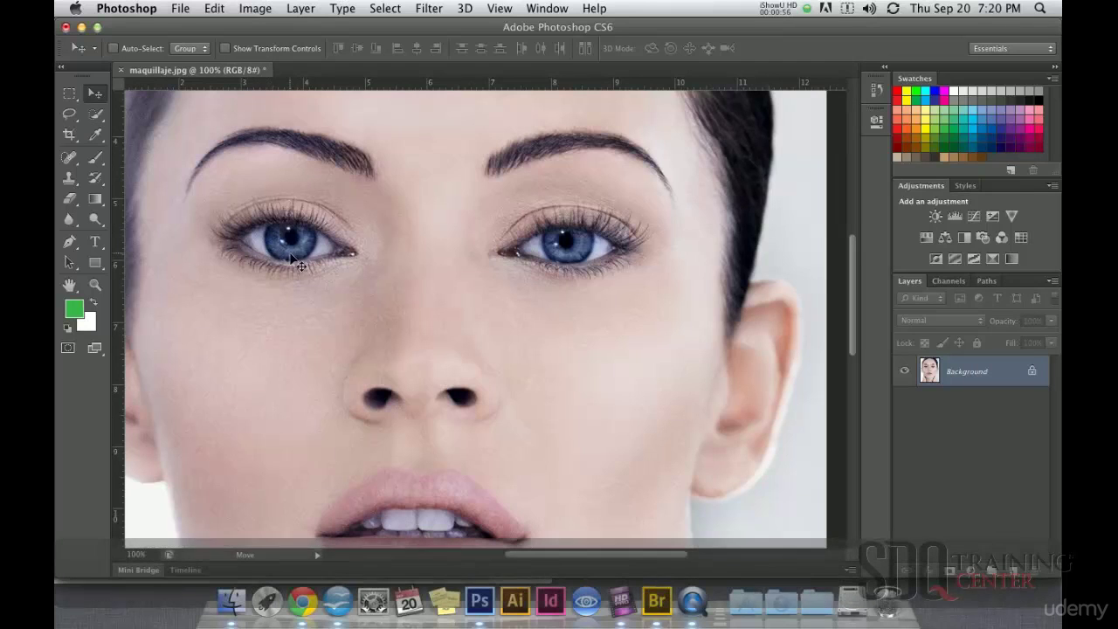
{"action": "left_click", "coordinate": [953, 128]}
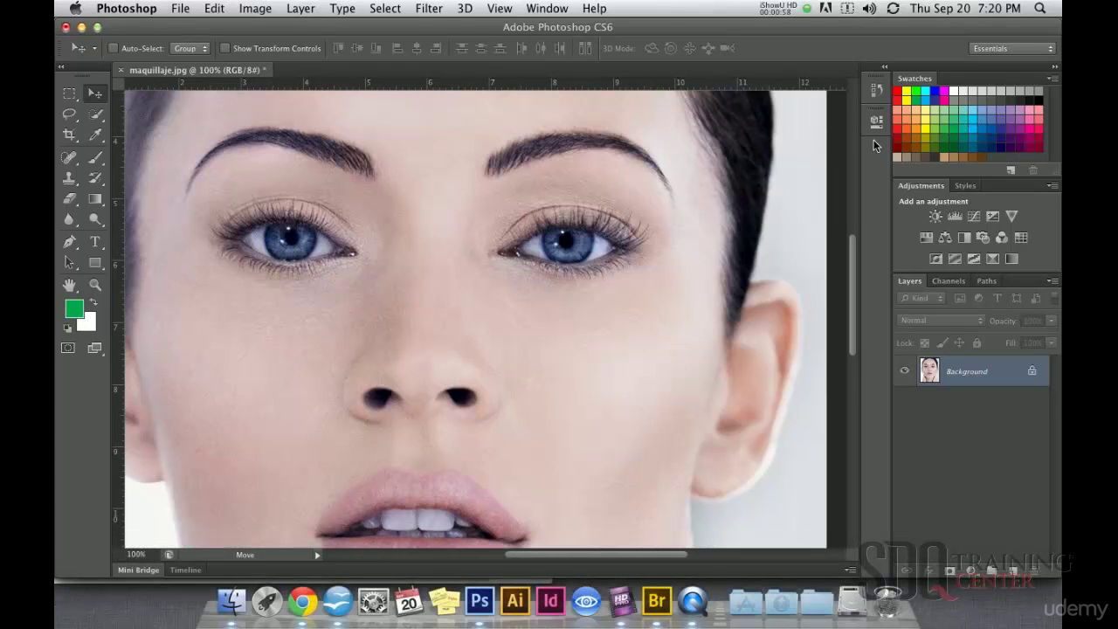
{"action": "left_click", "coordinate": [101, 159]}
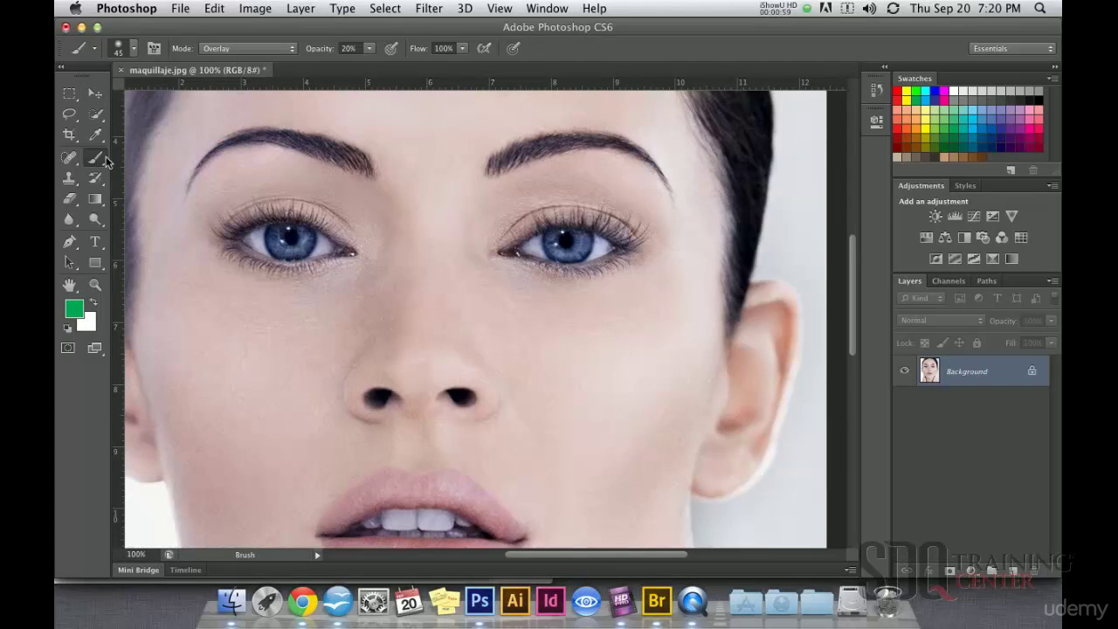
{"action": "left_click", "coordinate": [265, 48]}
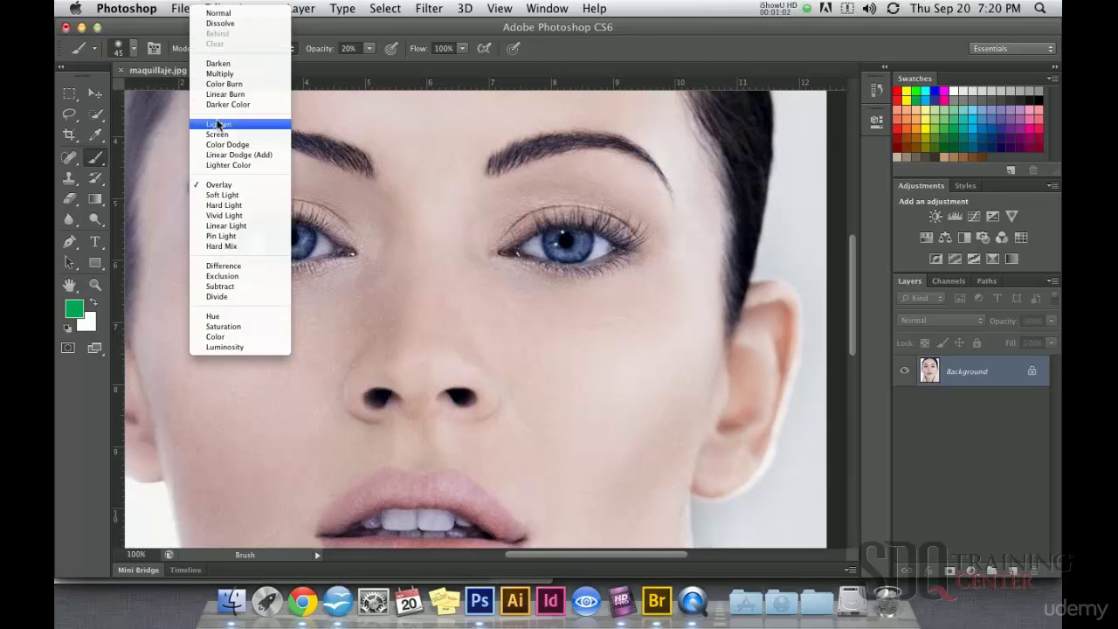
{"action": "left_click", "coordinate": [214, 316]}
{"action": "left_click", "coordinate": [367, 49]}
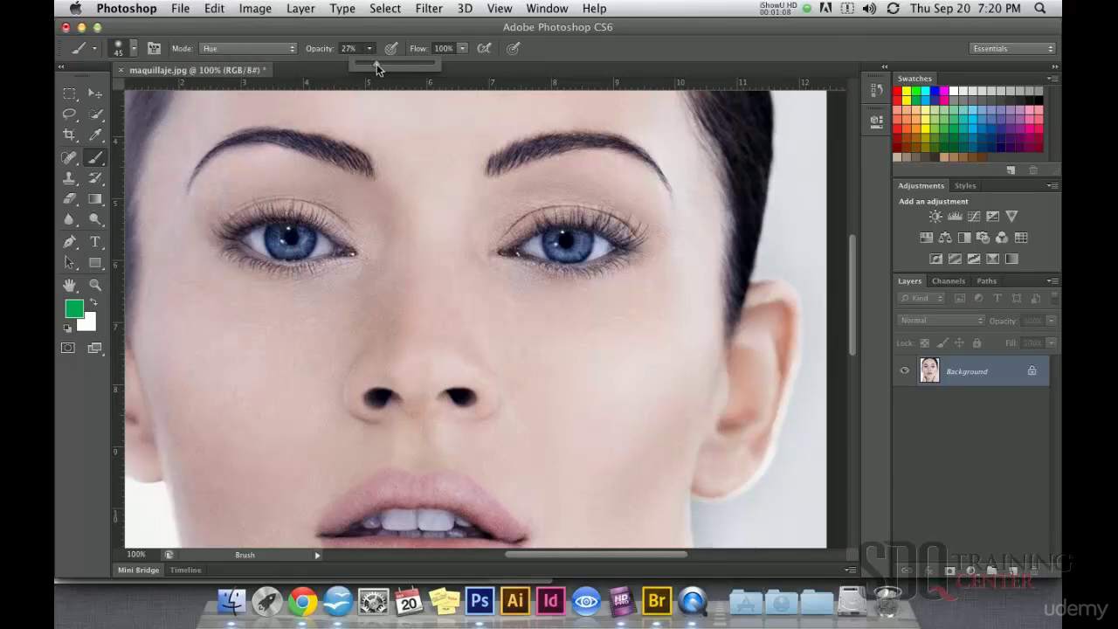
Set the brush size to 21 px and paint the iris of the eye on the image's left side green
{"action": "scroll", "coordinate": [308, 237], "scroll_direction": "up", "scroll_amount": 6}
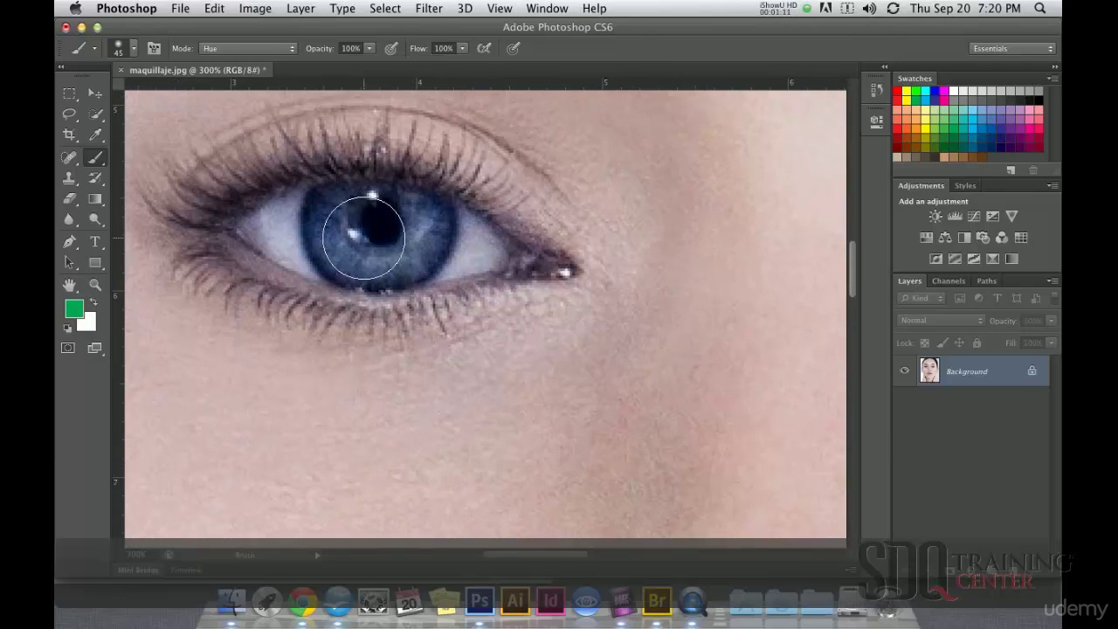
{"action": "right_click", "coordinate": [364, 237]}
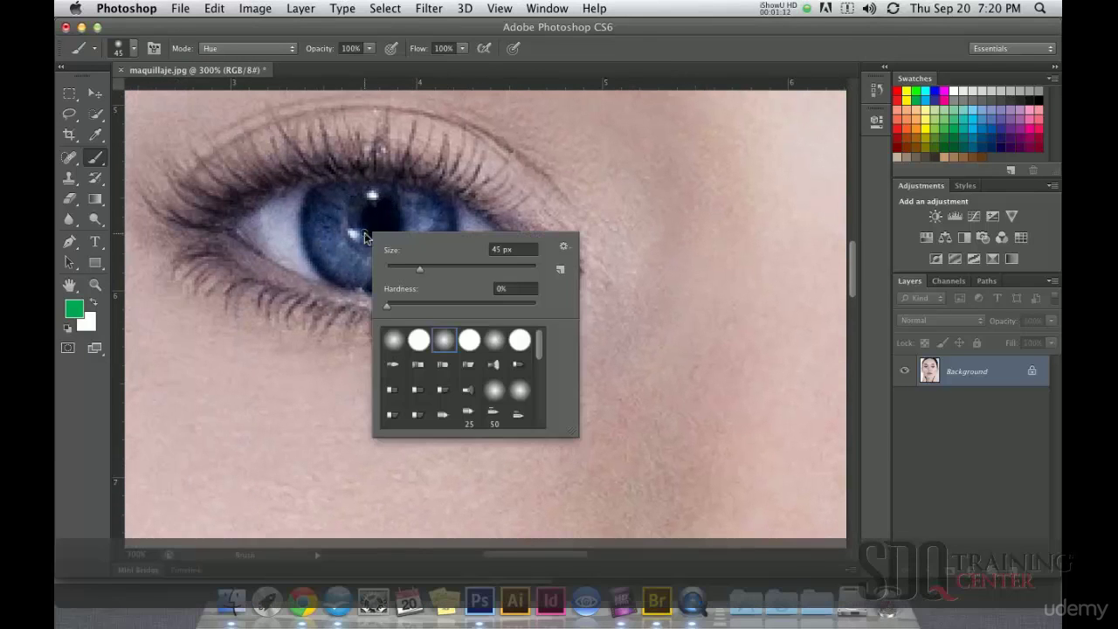
{"action": "type", "text": "21"}
{"action": "key", "text": "Return"}
{"action": "mouse_move", "coordinate": [341, 210]}
{"action": "left_mouse_down"}
{"action": "mouse_move", "coordinate": [359, 259]}
{"action": "mouse_move", "coordinate": [348, 261]}
{"action": "mouse_move", "coordinate": [329, 228]}
{"action": "mouse_move", "coordinate": [328, 206]}
{"action": "mouse_move", "coordinate": [319, 227]}
{"action": "mouse_move", "coordinate": [327, 241]}
{"action": "mouse_move", "coordinate": [334, 202]}
{"action": "mouse_move", "coordinate": [354, 197]}
{"action": "mouse_move", "coordinate": [437, 218]}
{"action": "mouse_move", "coordinate": [427, 248]}
{"action": "mouse_move", "coordinate": [382, 268]}
{"action": "mouse_move", "coordinate": [362, 264]}
{"action": "mouse_move", "coordinate": [378, 213]}
{"action": "mouse_move", "coordinate": [384, 259]}
{"action": "mouse_move", "coordinate": [344, 227]}
{"action": "mouse_move", "coordinate": [371, 238]}
{"action": "mouse_move", "coordinate": [335, 245]}
{"action": "mouse_move", "coordinate": [346, 269]}
{"action": "mouse_move", "coordinate": [329, 253]}
{"action": "mouse_move", "coordinate": [358, 262]}
{"action": "left_mouse_up"}
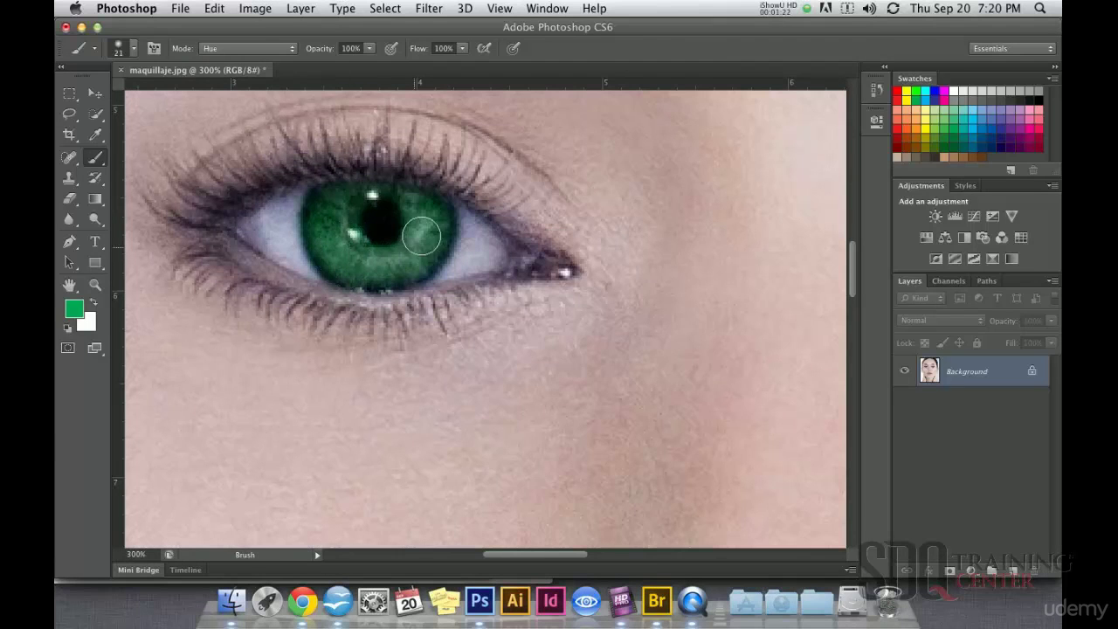
Paint the iris of the other eye with the same green brush and fit the whole portrait in view
{"action": "left_click_drag", "start_coordinate": [708, 250], "coordinate": [230, 256]}
{"action": "scroll", "coordinate": [229, 256], "scroll_direction": "right", "scroll_amount": 15}
{"action": "scroll", "coordinate": [569, 259], "scroll_direction": "left", "scroll_amount": 4}
{"action": "mouse_move", "coordinate": [262, 241]}
{"action": "left_mouse_down"}
{"action": "mouse_move", "coordinate": [351, 228]}
{"action": "mouse_move", "coordinate": [370, 240]}
{"action": "mouse_move", "coordinate": [347, 274]}
{"action": "mouse_move", "coordinate": [306, 289]}
{"action": "mouse_move", "coordinate": [267, 270]}
{"action": "mouse_move", "coordinate": [257, 248]}
{"action": "mouse_move", "coordinate": [264, 271]}
{"action": "mouse_move", "coordinate": [321, 270]}
{"action": "mouse_move", "coordinate": [320, 245]}
{"action": "left_mouse_up"}
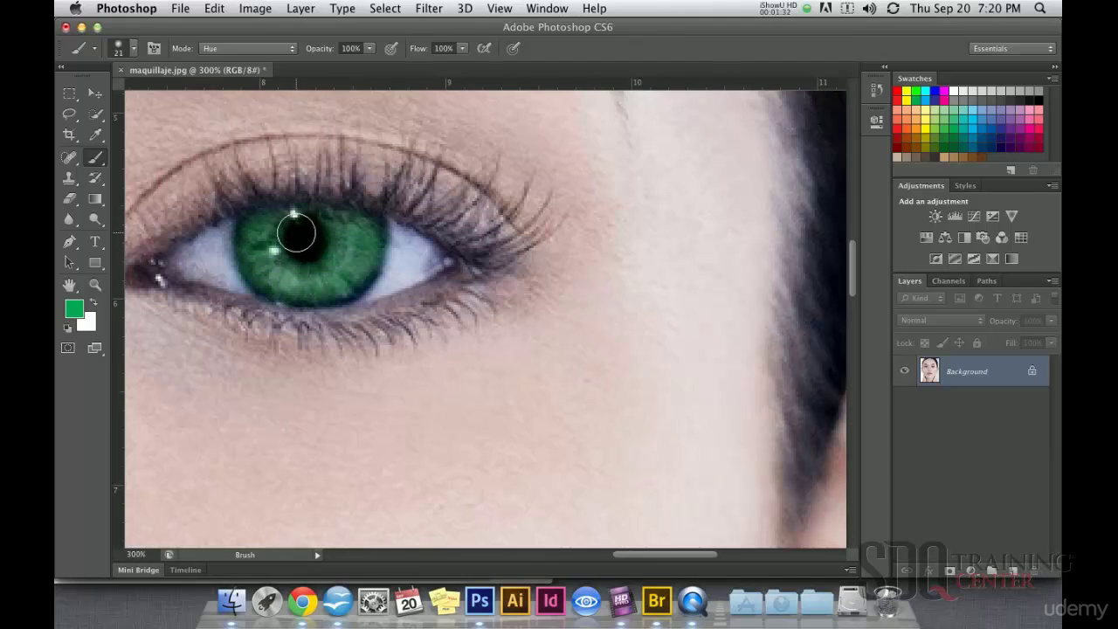
{"action": "key", "text": "super+0"}
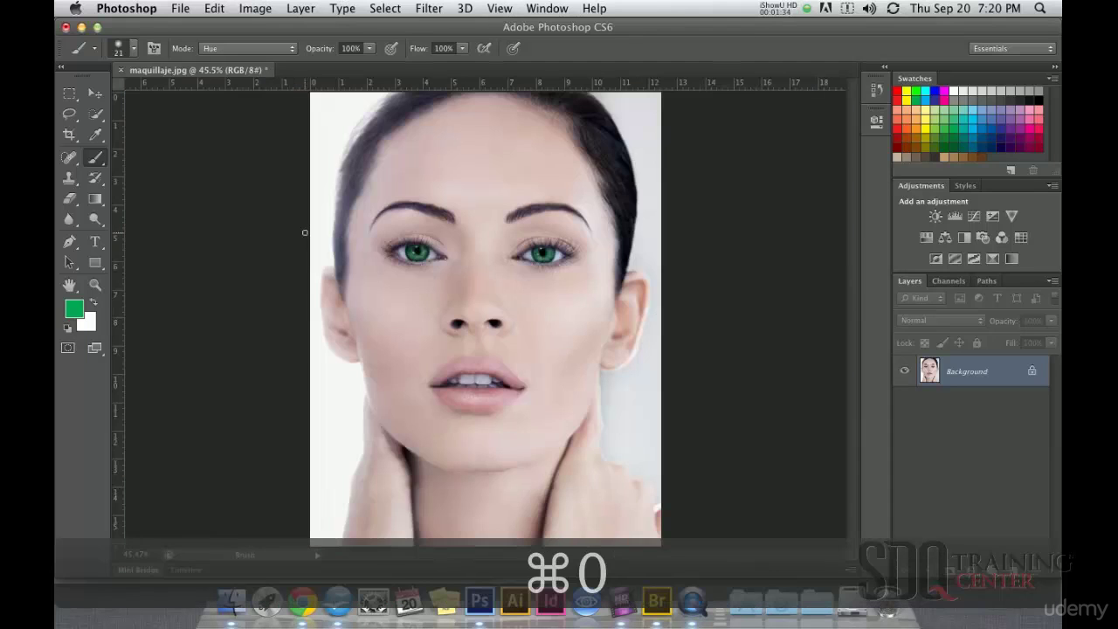
{"action": "key", "text": "v"}
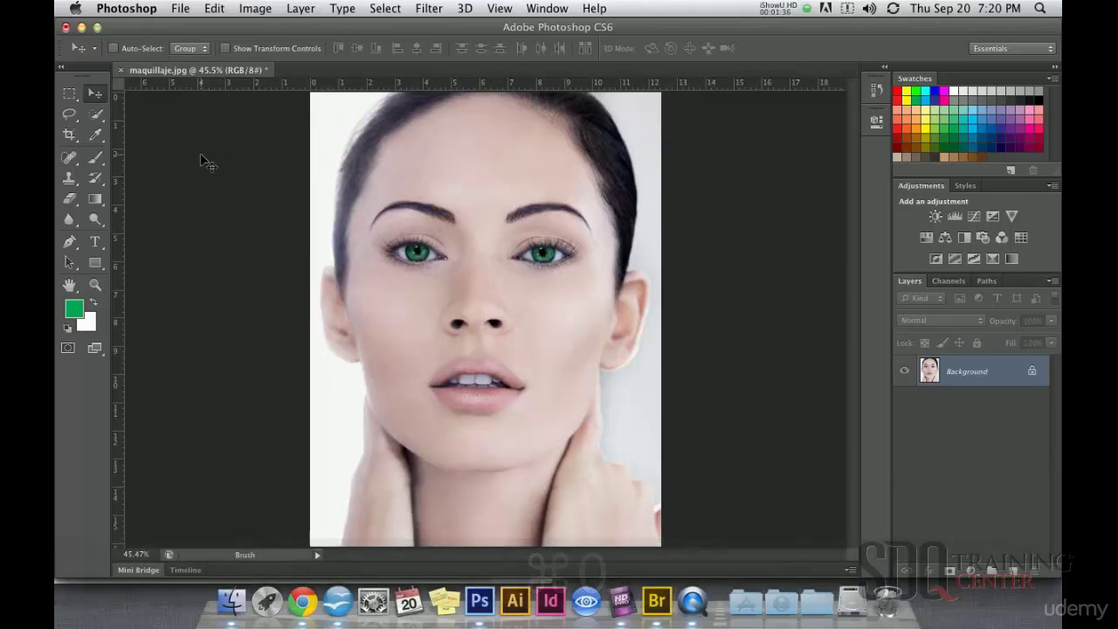
Set the foreground color to a bright magenta pink swatch for coloring the lips
{"action": "left_click_drag", "start_coordinate": [506, 403], "coordinate": [692, 496]}
{"action": "left_click", "coordinate": [543, 389], "text": "alt"}
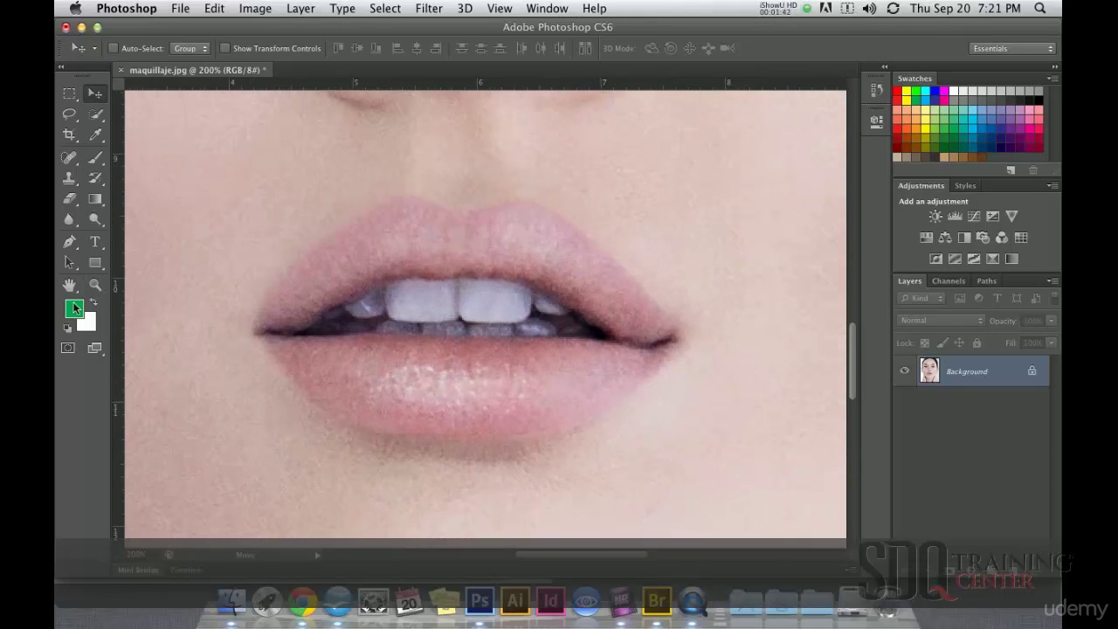
{"action": "left_click", "coordinate": [897, 91]}
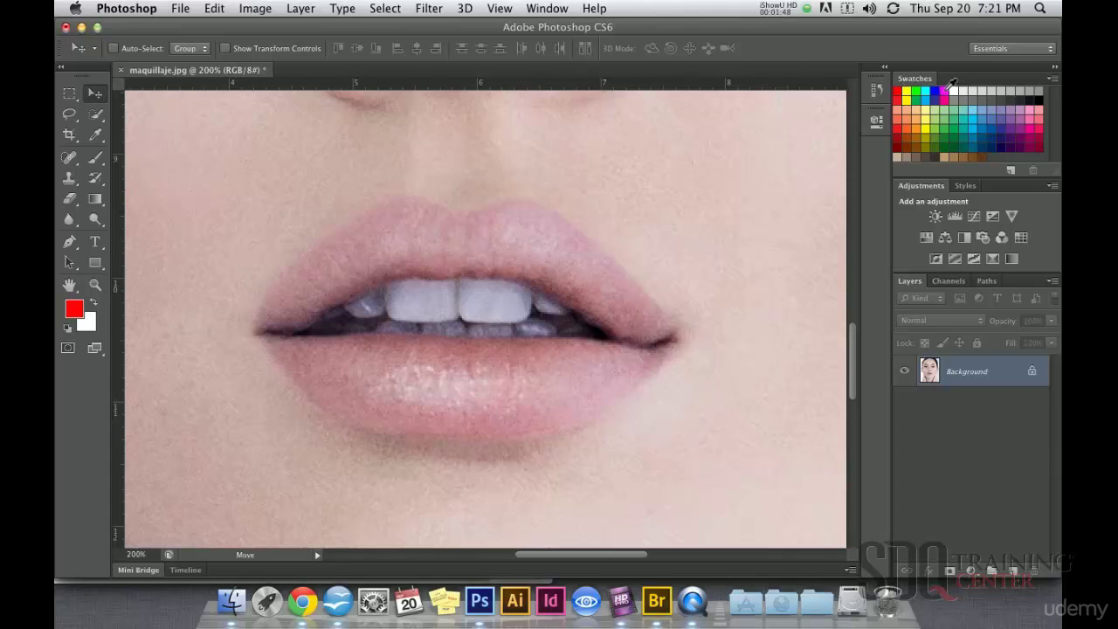
{"action": "left_click", "coordinate": [1033, 127]}
Test the Brush in Hue mode on the lips, undo the strokes and switch the brush's blending mode to Color
{"action": "left_click", "coordinate": [96, 159]}
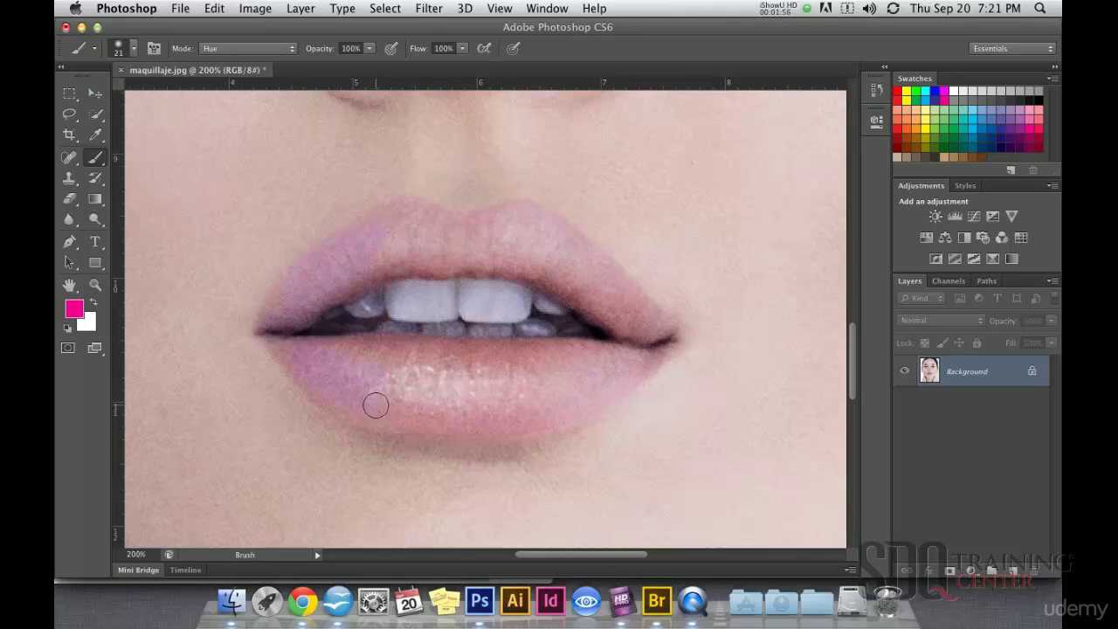
{"action": "key", "text": "super+z"}
{"action": "left_click", "coordinate": [251, 48]}
{"action": "left_click", "coordinate": [224, 73]}
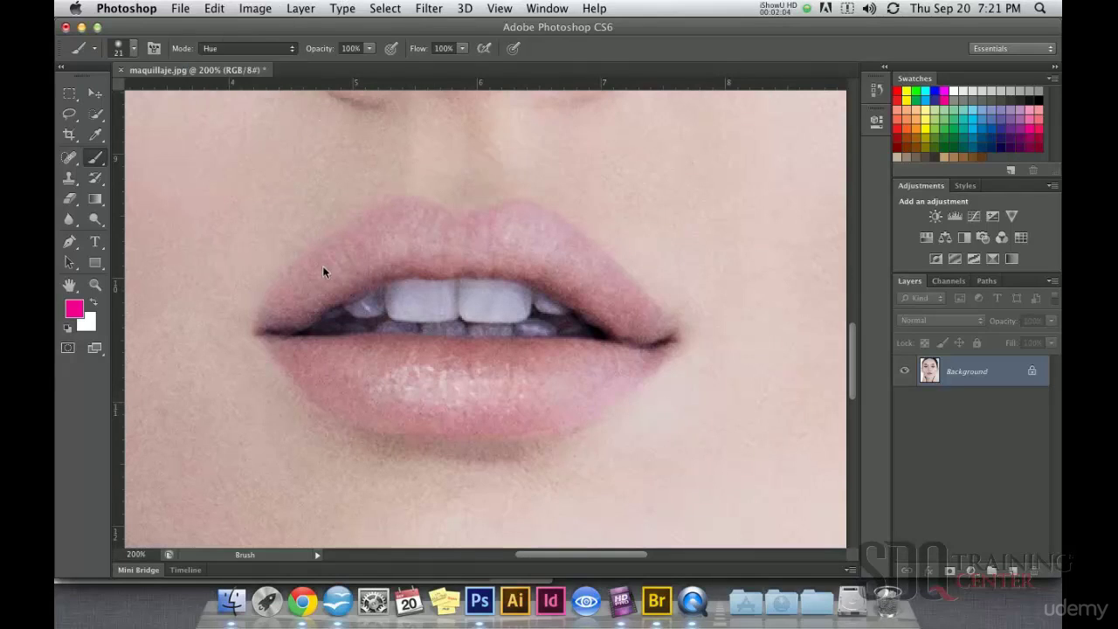
Try painting the whole upper lip bright pink with the Color-mode brush, and undo the paint
{"action": "left_click_drag", "start_coordinate": [296, 303], "coordinate": [386, 240]}
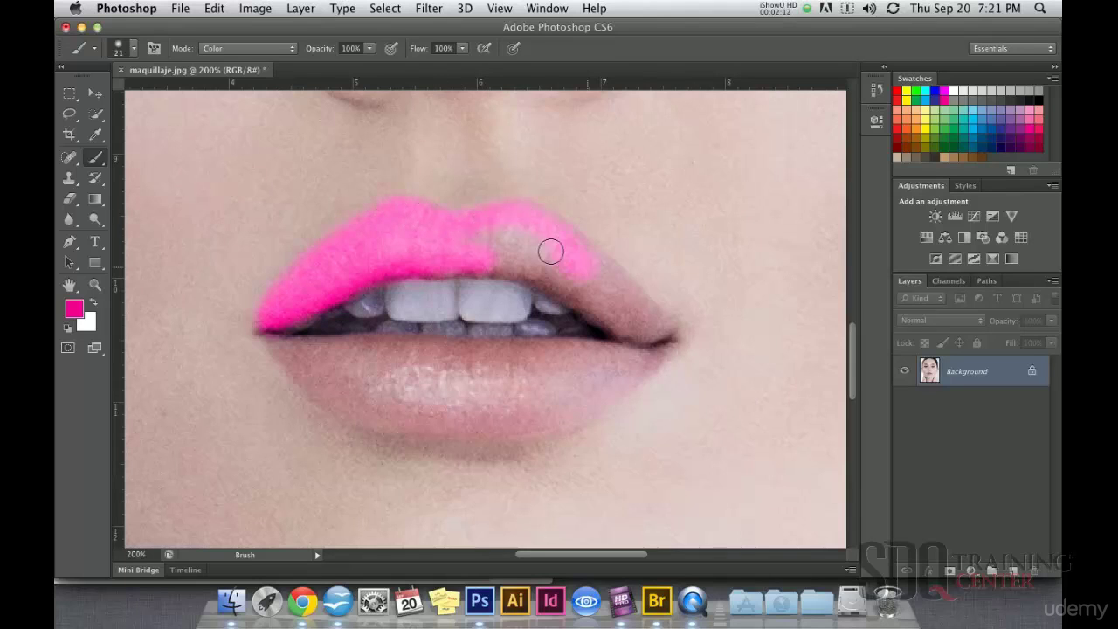
{"action": "mouse_move", "coordinate": [521, 269]}
{"action": "left_mouse_down"}
{"action": "mouse_move", "coordinate": [557, 283]}
{"action": "mouse_move", "coordinate": [612, 321]}
{"action": "left_mouse_up"}
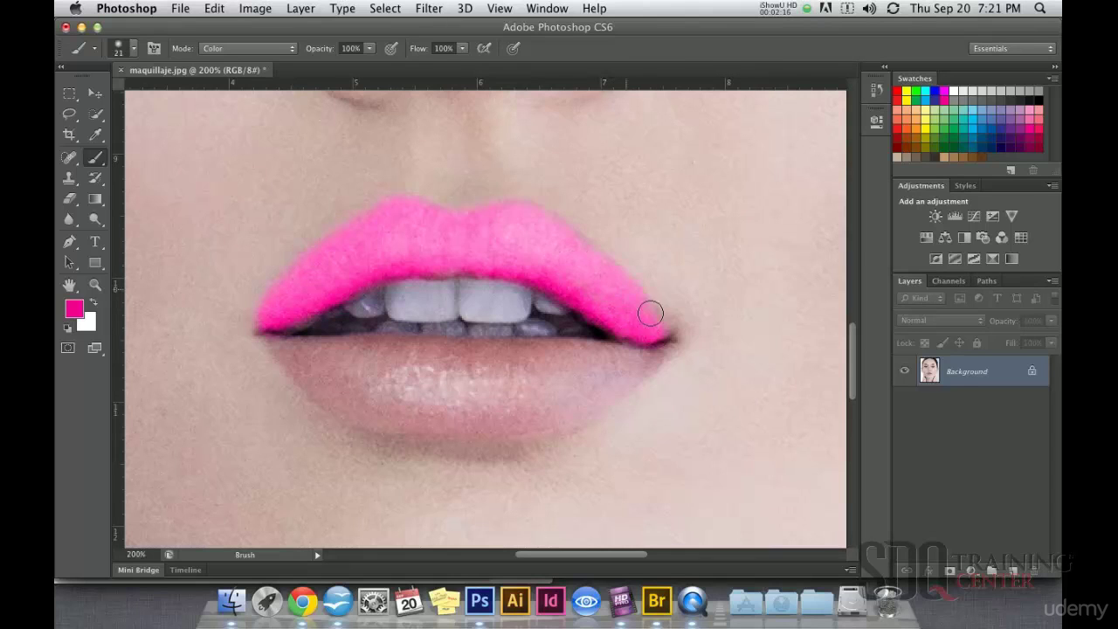
{"action": "left_click", "coordinate": [511, 273], "text": "alt+super"}
{"action": "left_click", "coordinate": [541, 344], "text": "alt+super"}
{"action": "left_click", "coordinate": [537, 367], "text": "alt+super"}
{"action": "left_click", "coordinate": [558, 434], "text": "alt+super"}
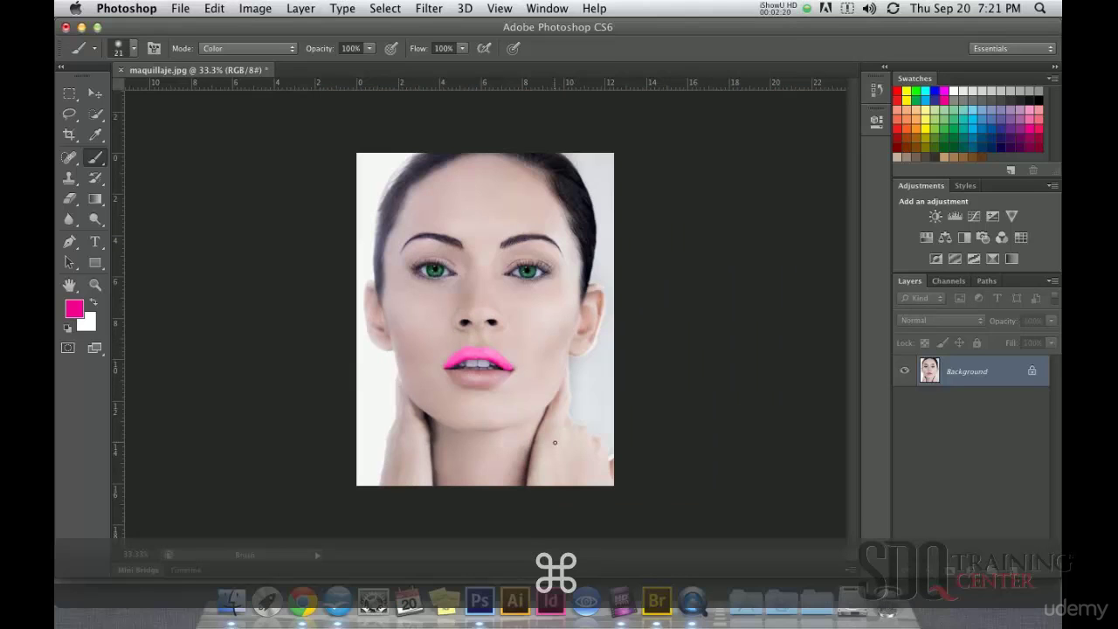
{"action": "key", "text": "super+z"}
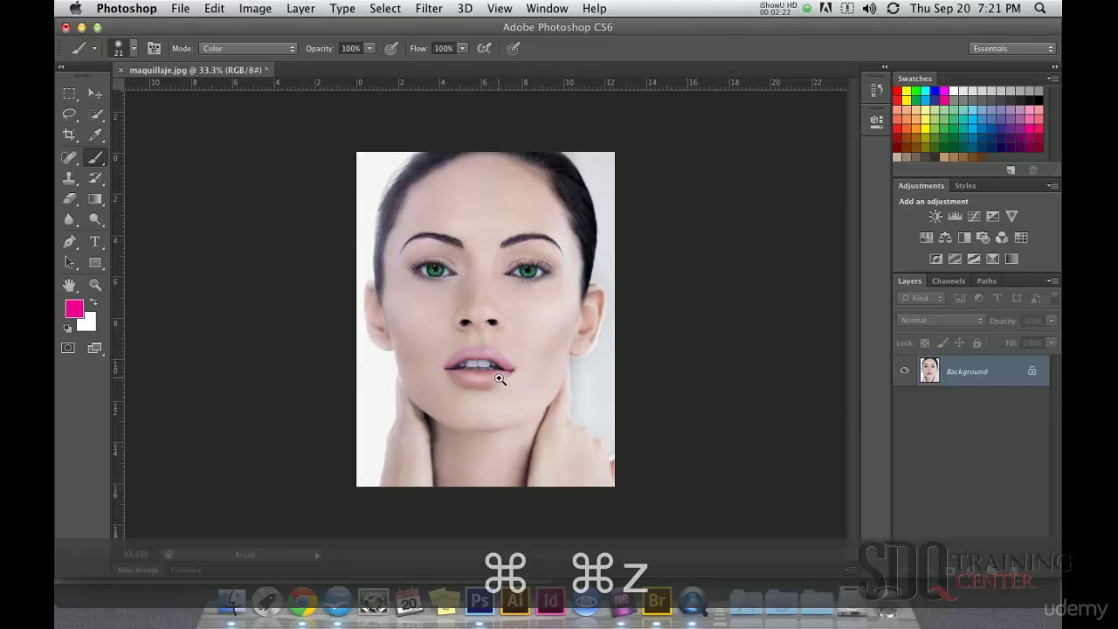
Try the Brush in Overlay mode on the upper lip and undo the stroke
{"action": "left_click", "coordinate": [500, 378], "text": "super"}
{"action": "left_click", "coordinate": [500, 378], "text": "super"}
{"action": "left_click", "coordinate": [262, 48]}
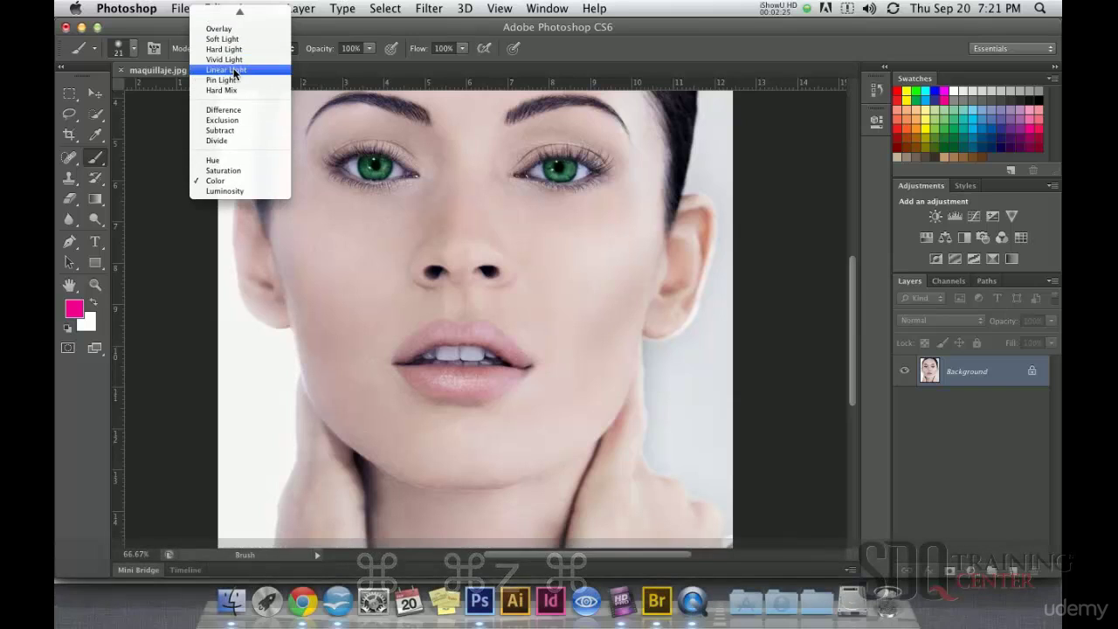
{"action": "left_click", "coordinate": [219, 29]}
{"action": "left_click", "coordinate": [468, 340], "text": "super"}
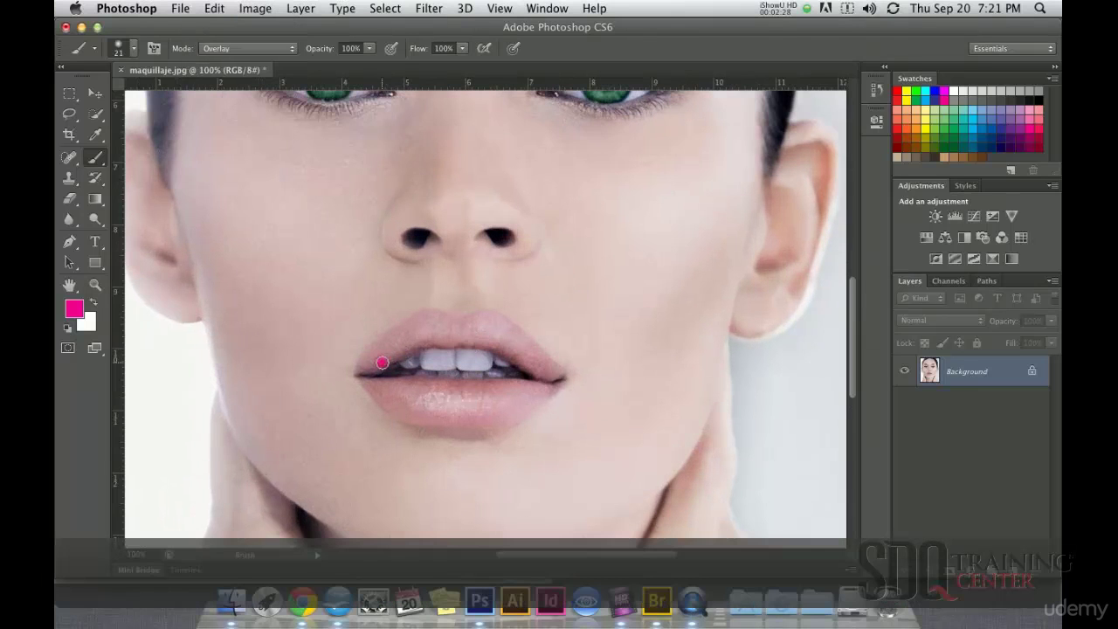
{"action": "left_click_drag", "start_coordinate": [369, 362], "coordinate": [391, 334]}
{"action": "key", "text": "super+z"}
Test Overlay-mode pink strokes on the lower lip and along the upper lip's inner edge, and undo them
{"action": "mouse_move", "coordinate": [387, 391]}
{"action": "left_mouse_down"}
{"action": "mouse_move", "coordinate": [481, 403]}
{"action": "mouse_move", "coordinate": [403, 404]}
{"action": "mouse_move", "coordinate": [470, 410]}
{"action": "mouse_move", "coordinate": [437, 422]}
{"action": "mouse_move", "coordinate": [565, 399]}
{"action": "mouse_move", "coordinate": [395, 421]}
{"action": "mouse_move", "coordinate": [549, 422]}
{"action": "mouse_move", "coordinate": [360, 428]}
{"action": "mouse_move", "coordinate": [402, 449]}
{"action": "mouse_move", "coordinate": [494, 458]}
{"action": "left_mouse_up"}
{"action": "key", "text": "super+z"}
{"action": "scroll", "coordinate": [446, 399], "scroll_direction": "up", "scroll_amount": 1}
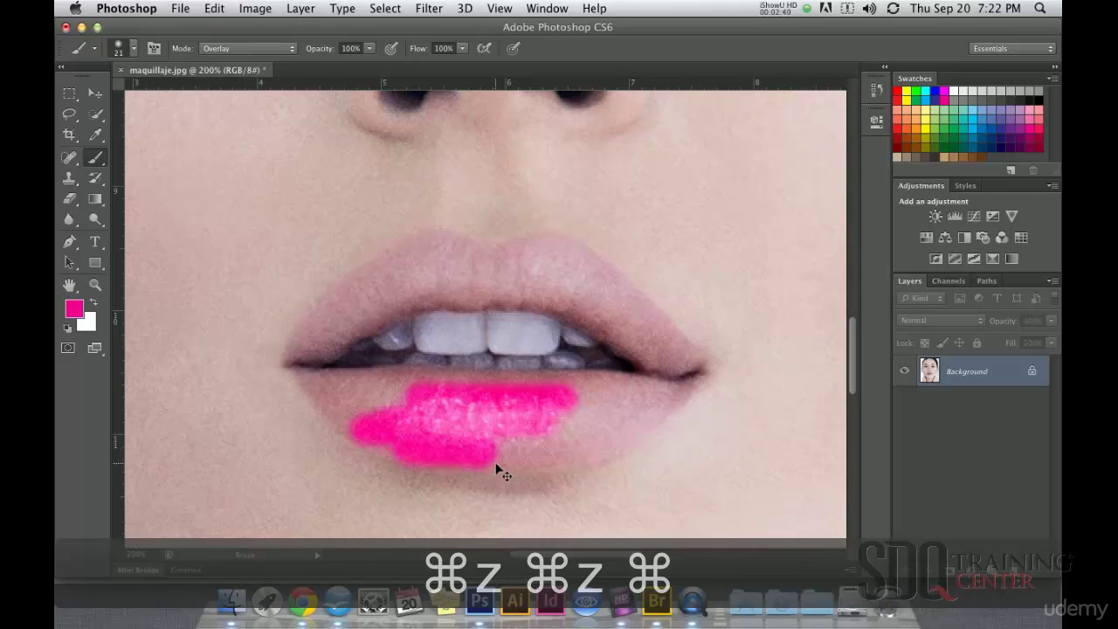
{"action": "key", "text": "super+z"}
{"action": "mouse_move", "coordinate": [320, 348]}
{"action": "left_mouse_down"}
{"action": "mouse_move", "coordinate": [417, 300]}
{"action": "mouse_move", "coordinate": [493, 299]}
{"action": "left_mouse_up"}
{"action": "key", "text": "super+z"}
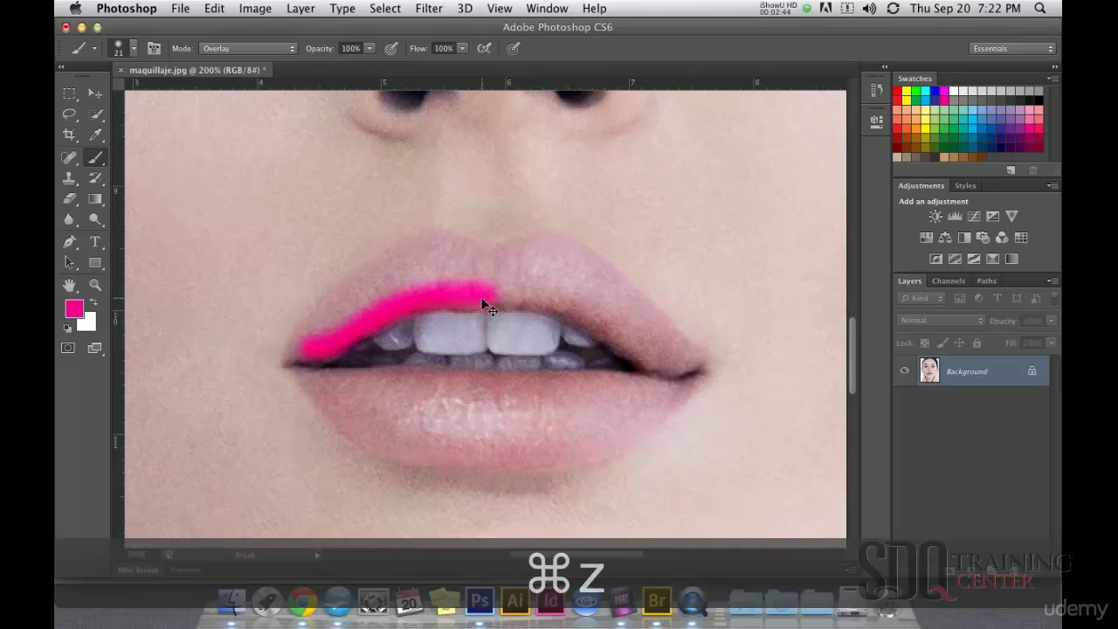
Set the Brush to Color mode with 79% opacity and enlarge its size to 30 px
{"action": "left_click", "coordinate": [262, 47]}
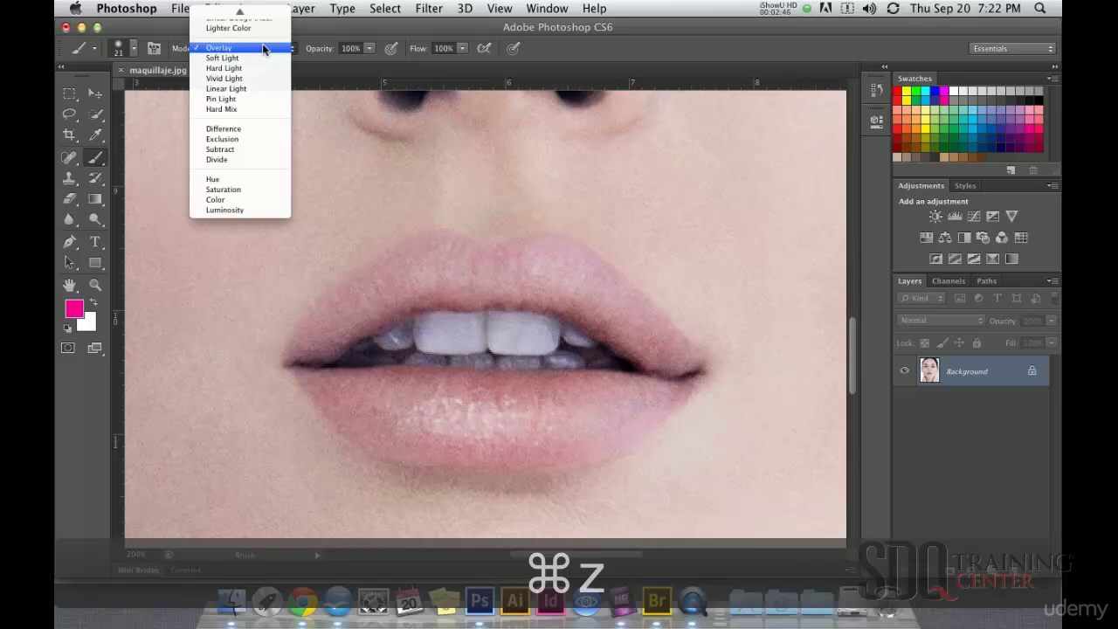
{"action": "left_click", "coordinate": [225, 200]}
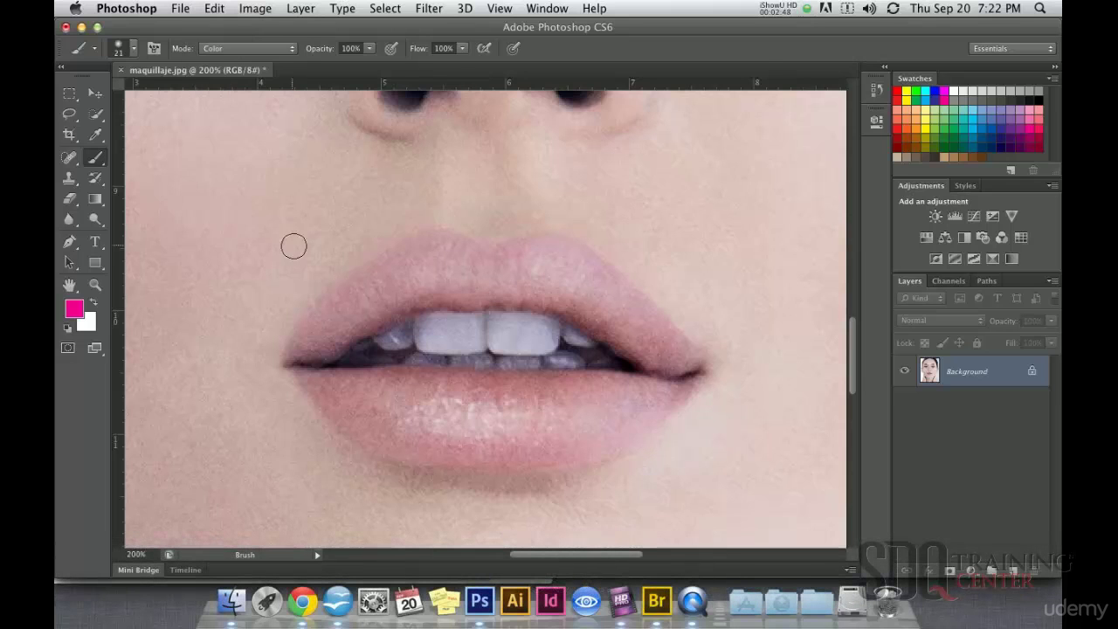
{"action": "left_click", "coordinate": [371, 48]}
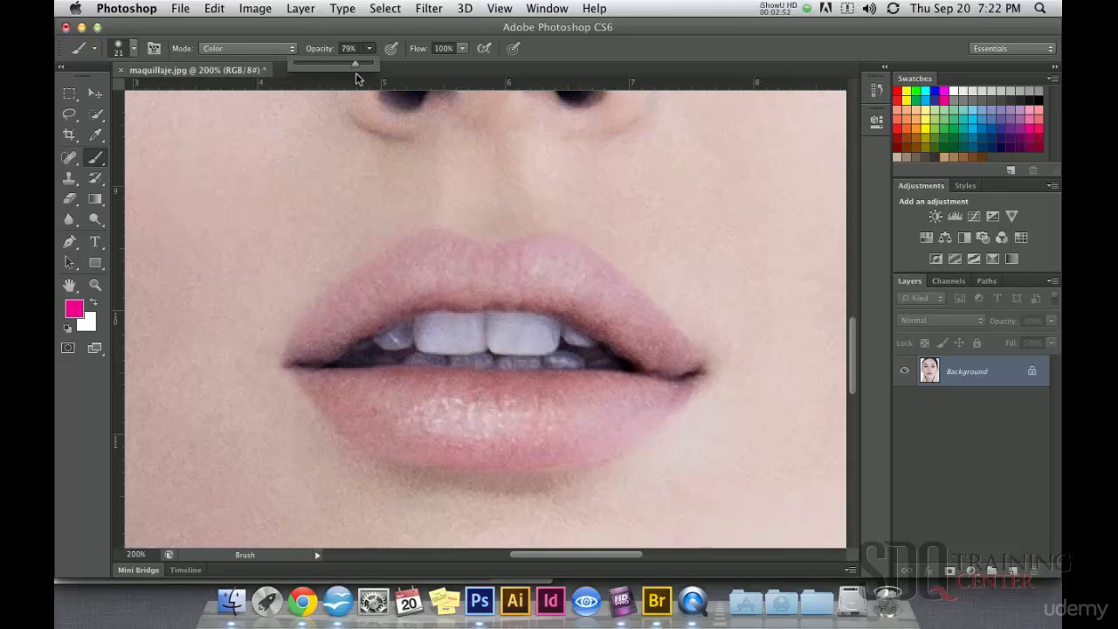
{"action": "key", "text": "bracketright"}
{"action": "key", "text": "bracketright"}
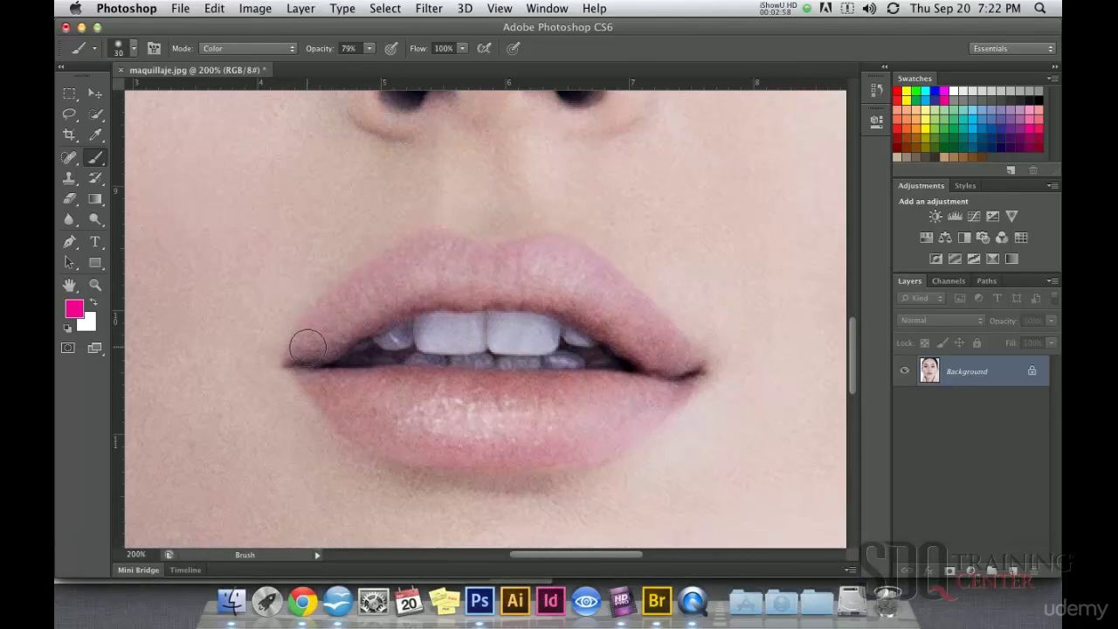
Paint the whole upper lip and lower lip bright pink with the Color-mode brush
{"action": "mouse_move", "coordinate": [310, 347]}
{"action": "left_mouse_down"}
{"action": "mouse_move", "coordinate": [352, 294]}
{"action": "mouse_move", "coordinate": [417, 253]}
{"action": "mouse_move", "coordinate": [437, 247]}
{"action": "mouse_move", "coordinate": [494, 264]}
{"action": "mouse_move", "coordinate": [546, 250]}
{"action": "mouse_move", "coordinate": [680, 360]}
{"action": "left_mouse_up"}
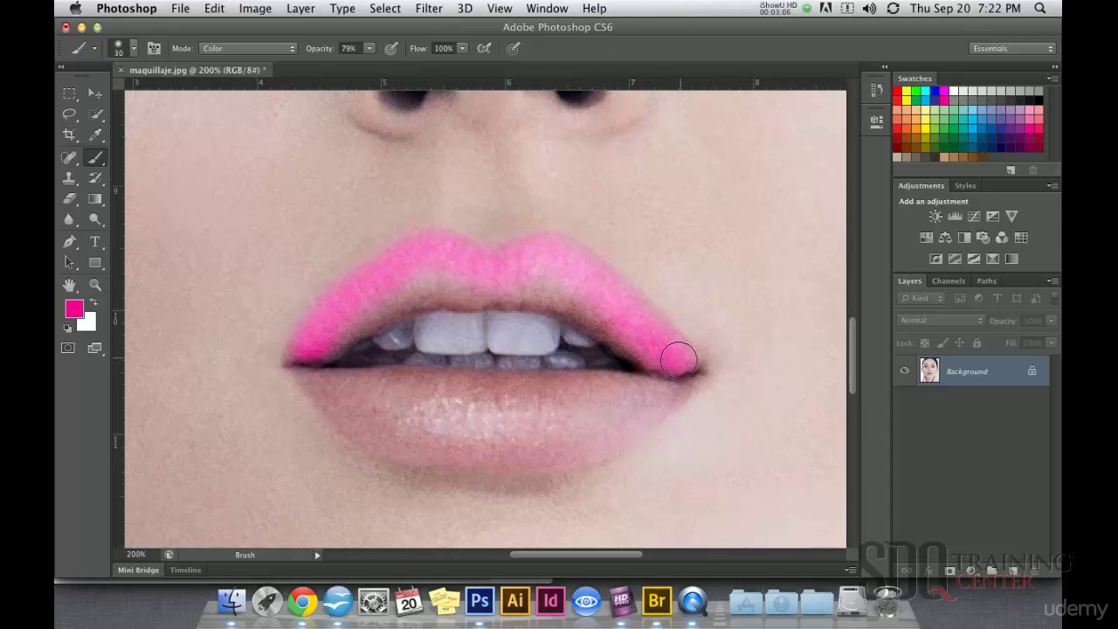
{"action": "mouse_move", "coordinate": [614, 321]}
{"action": "left_mouse_down"}
{"action": "mouse_move", "coordinate": [505, 284]}
{"action": "mouse_move", "coordinate": [423, 292]}
{"action": "left_mouse_up"}
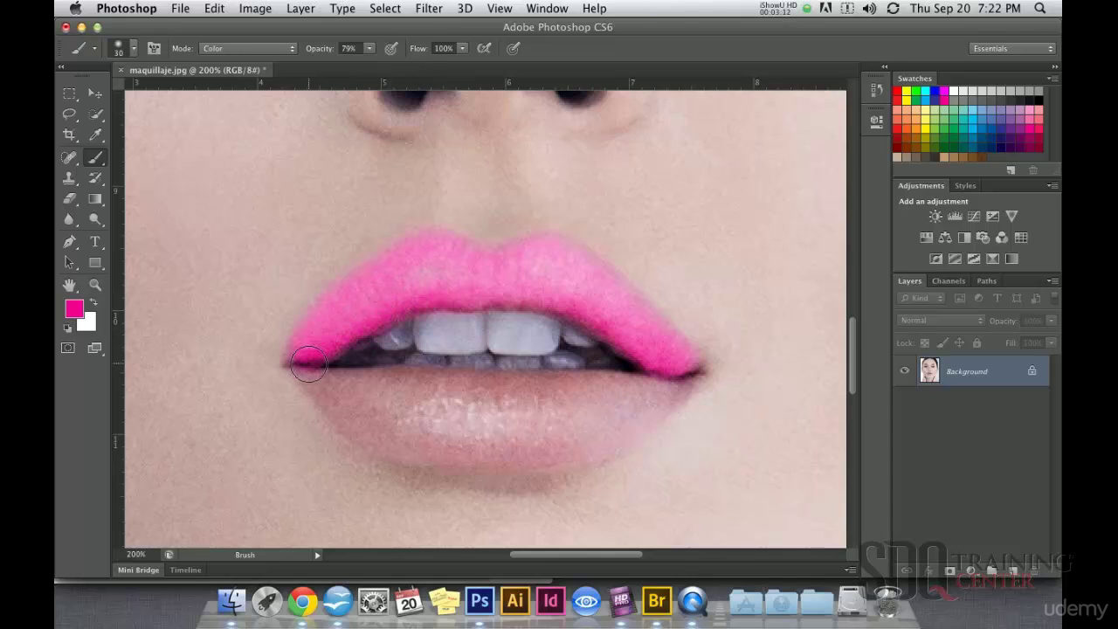
{"action": "left_click_drag", "start_coordinate": [316, 382], "coordinate": [682, 384]}
{"action": "mouse_move", "coordinate": [616, 424]}
{"action": "left_mouse_down"}
{"action": "mouse_move", "coordinate": [574, 445]}
{"action": "mouse_move", "coordinate": [444, 459]}
{"action": "mouse_move", "coordinate": [352, 424]}
{"action": "mouse_move", "coordinate": [326, 402]}
{"action": "left_mouse_up"}
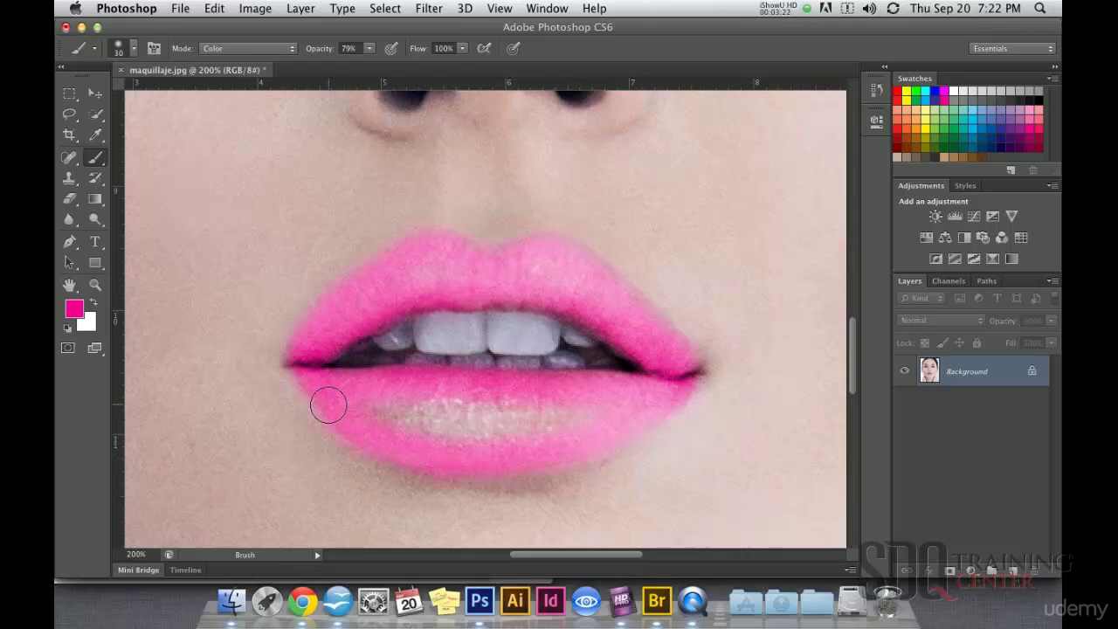
{"action": "mouse_move", "coordinate": [578, 414]}
{"action": "left_mouse_down"}
{"action": "mouse_move", "coordinate": [414, 425]}
{"action": "mouse_move", "coordinate": [526, 428]}
{"action": "mouse_move", "coordinate": [621, 412]}
{"action": "mouse_move", "coordinate": [555, 423]}
{"action": "mouse_move", "coordinate": [595, 421]}
{"action": "left_mouse_up"}
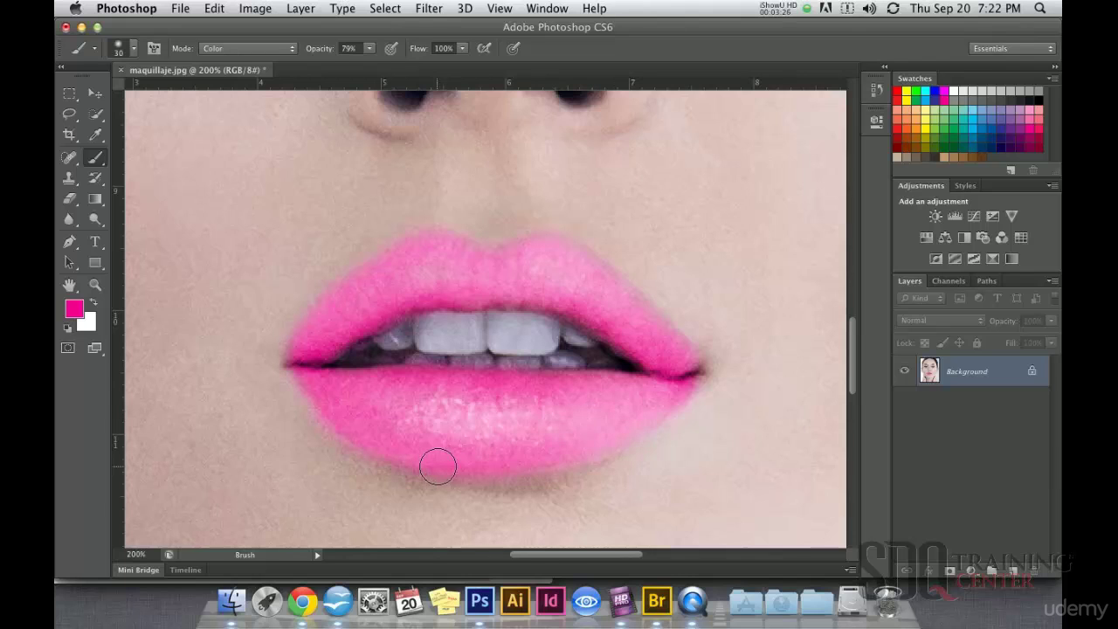
{"action": "key", "text": "super"}
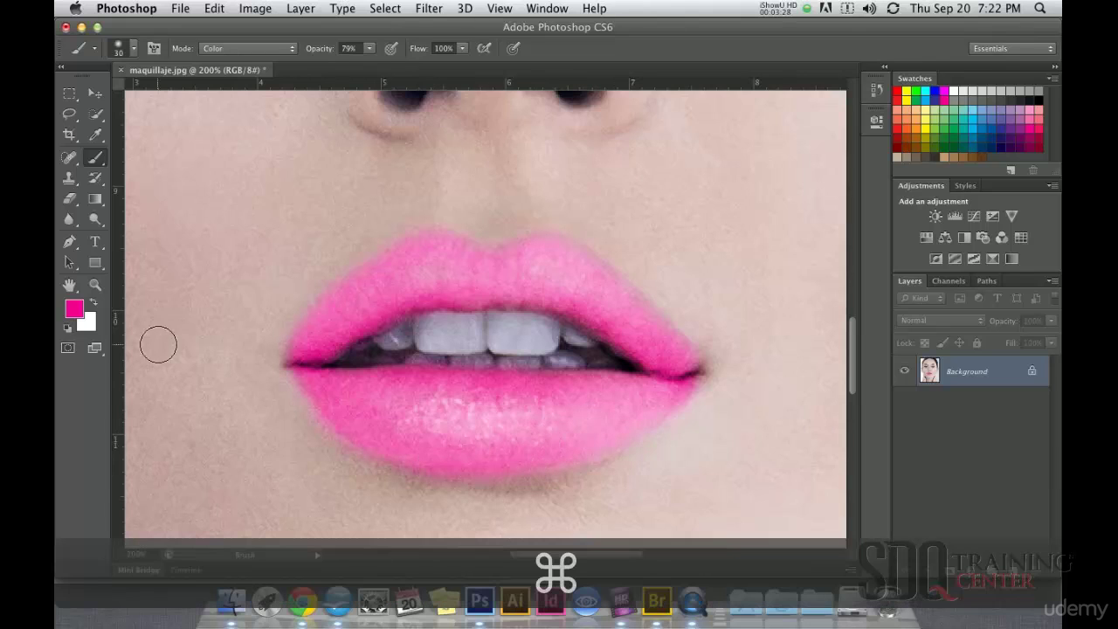
Select the Dodge tool and reduce its brush size to 13 px
{"action": "left_click", "coordinate": [95, 220]}
{"action": "left_click", "coordinate": [95, 221]}
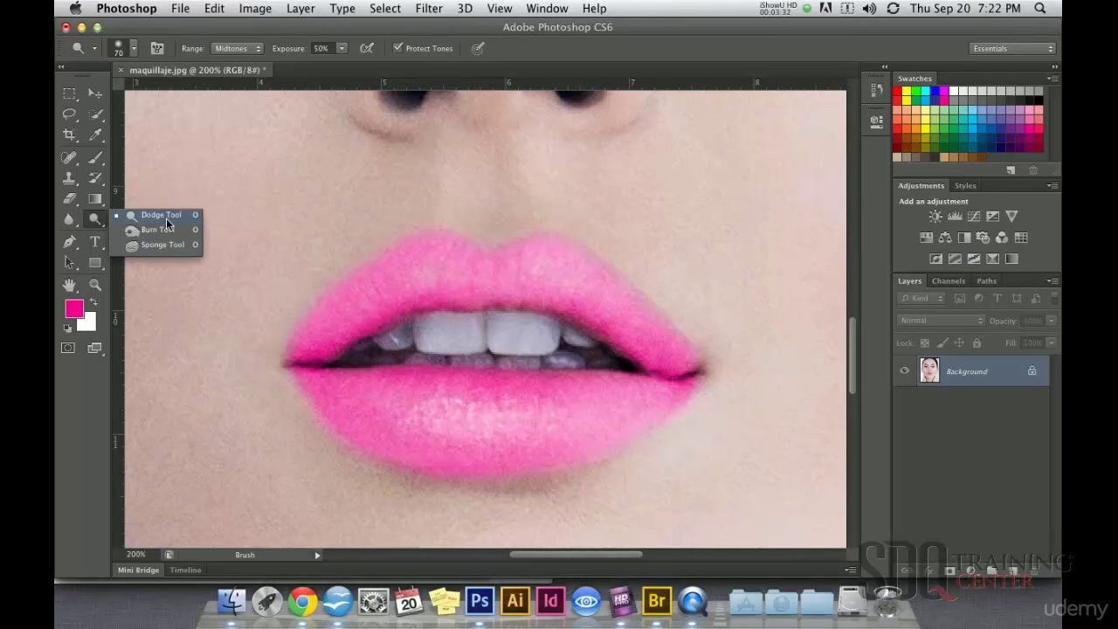
{"action": "left_click", "coordinate": [145, 225]}
{"action": "right_click", "coordinate": [454, 302]}
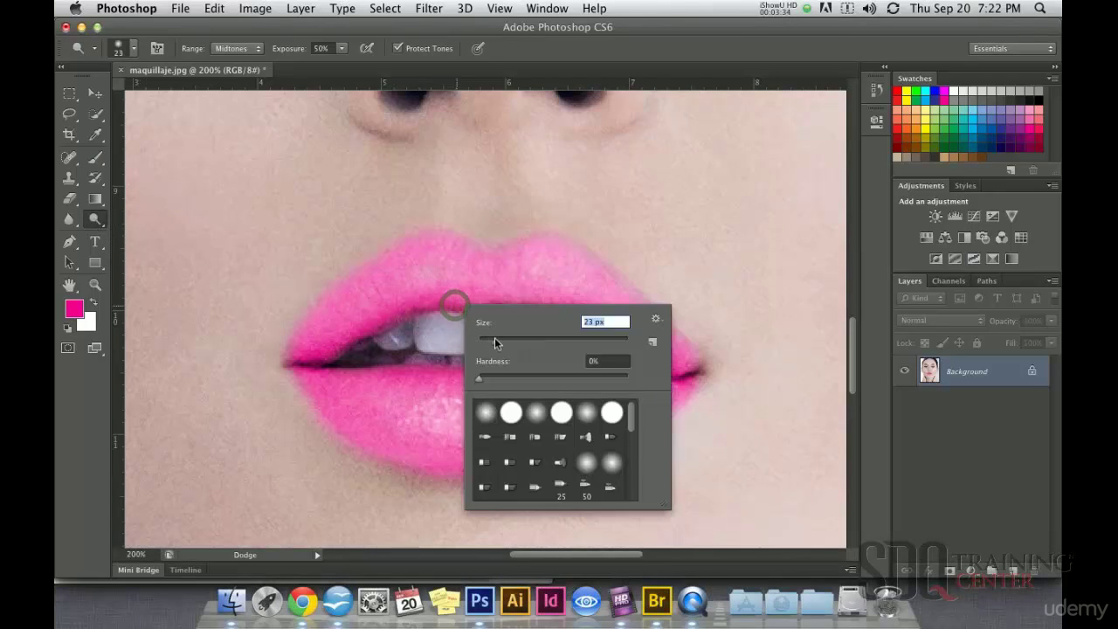
{"action": "key", "text": "bracketleft"}
Test the Dodge tool on the lower lip and on the skin above the mouth, and undo the strokes
{"action": "left_click", "coordinate": [397, 410]}
{"action": "key", "text": "super+z"}
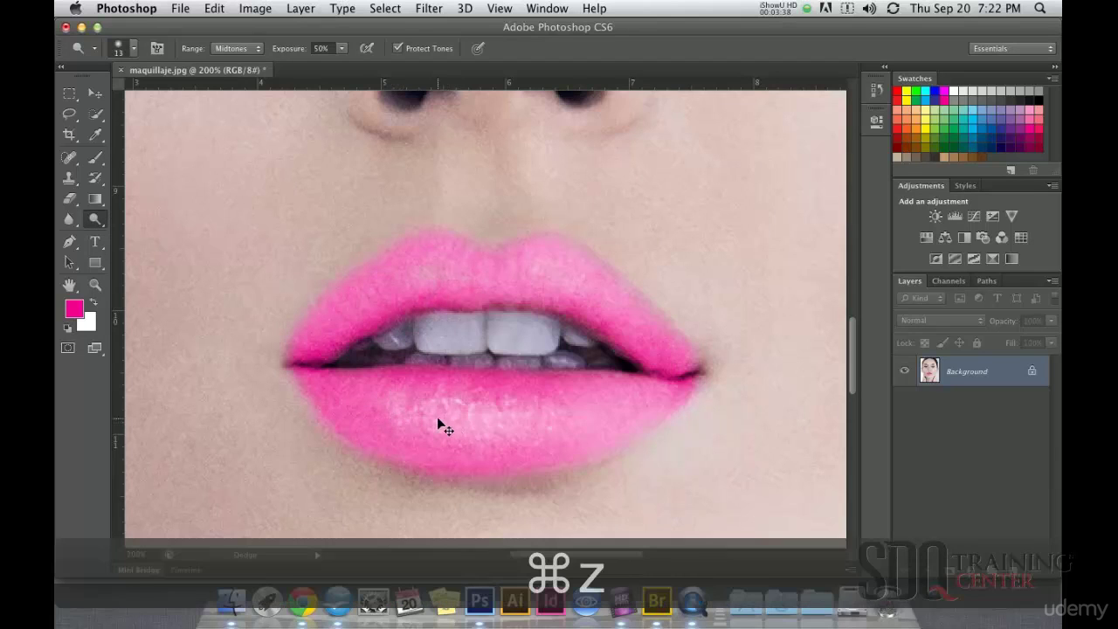
{"action": "left_click_drag", "start_coordinate": [249, 211], "coordinate": [488, 201]}
{"action": "left_click_drag", "start_coordinate": [218, 243], "coordinate": [384, 249]}
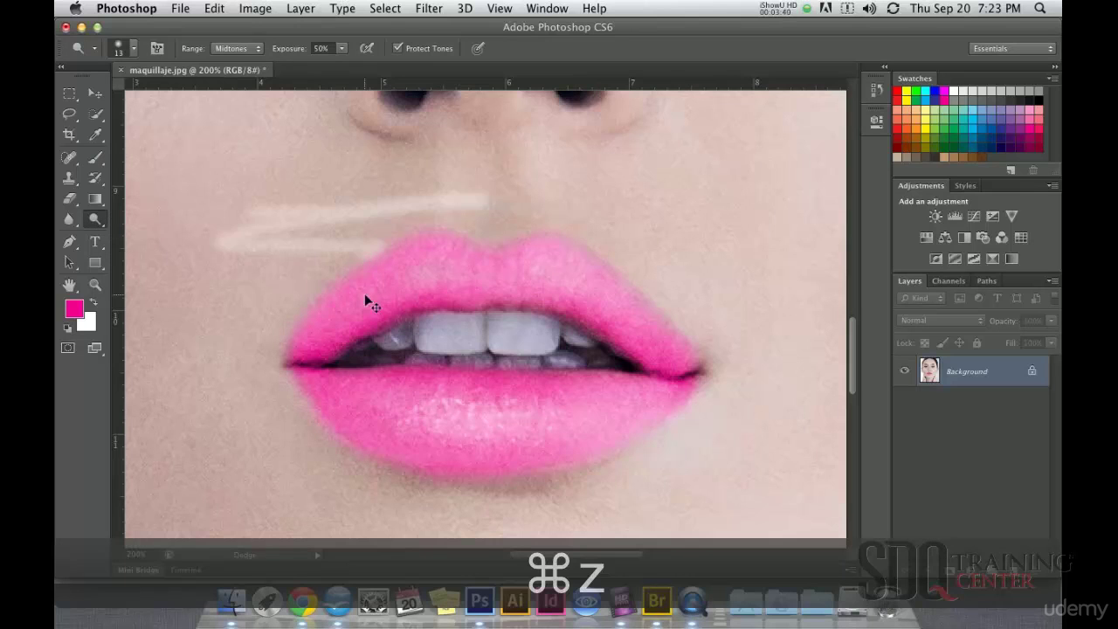
{"action": "key", "text": "super+z"}
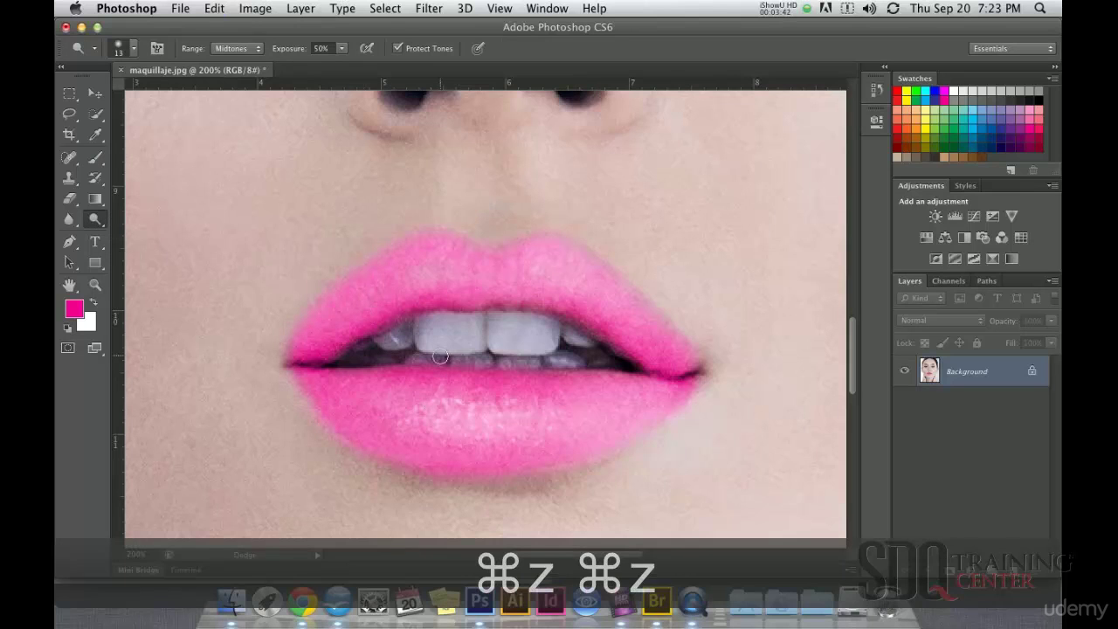
Brighten the glossy highlights along the middle of both lips with the Dodge tool at 50% exposure
{"action": "mouse_move", "coordinate": [408, 411]}
{"action": "left_mouse_down"}
{"action": "mouse_move", "coordinate": [544, 431]}
{"action": "mouse_move", "coordinate": [546, 410]}
{"action": "mouse_move", "coordinate": [585, 416]}
{"action": "left_mouse_up"}
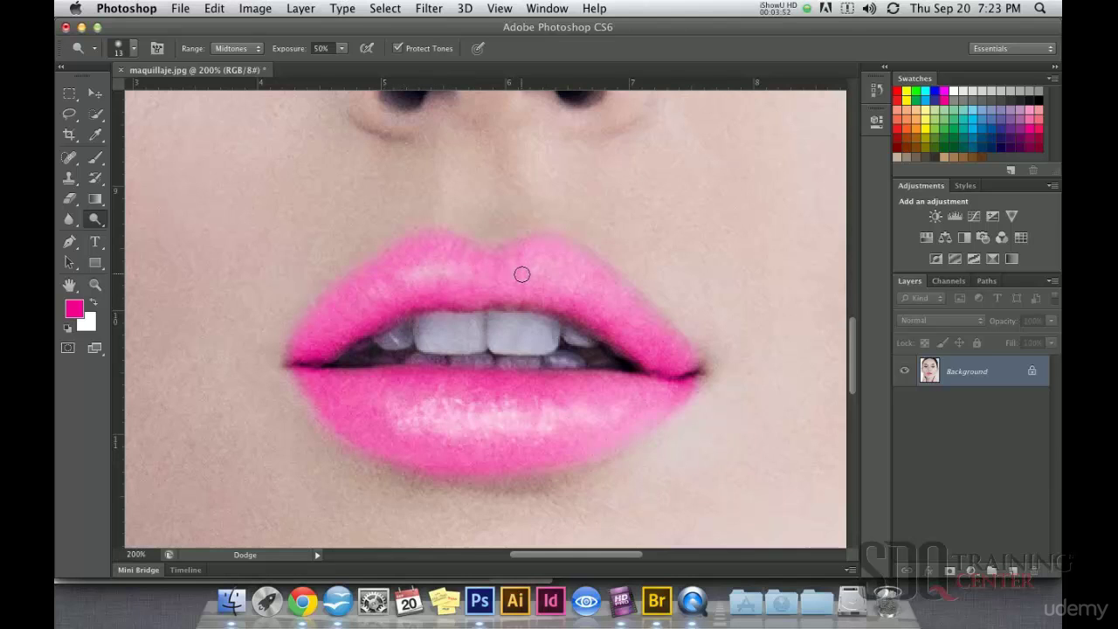
{"action": "left_click_drag", "start_coordinate": [554, 281], "coordinate": [589, 296]}
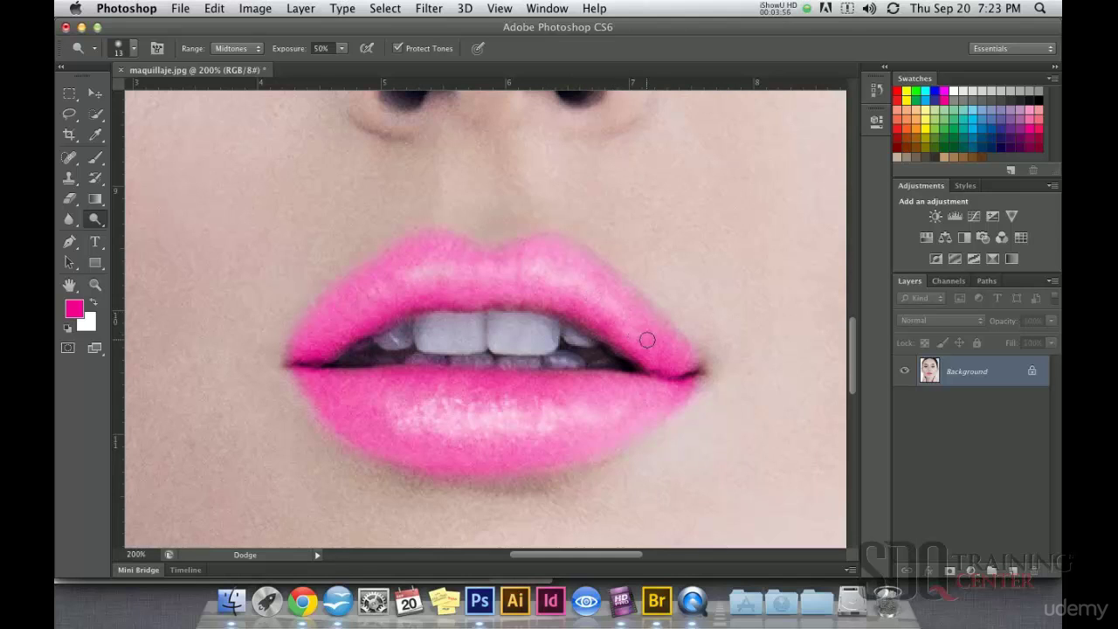
{"action": "left_click_drag", "start_coordinate": [385, 291], "coordinate": [351, 306]}
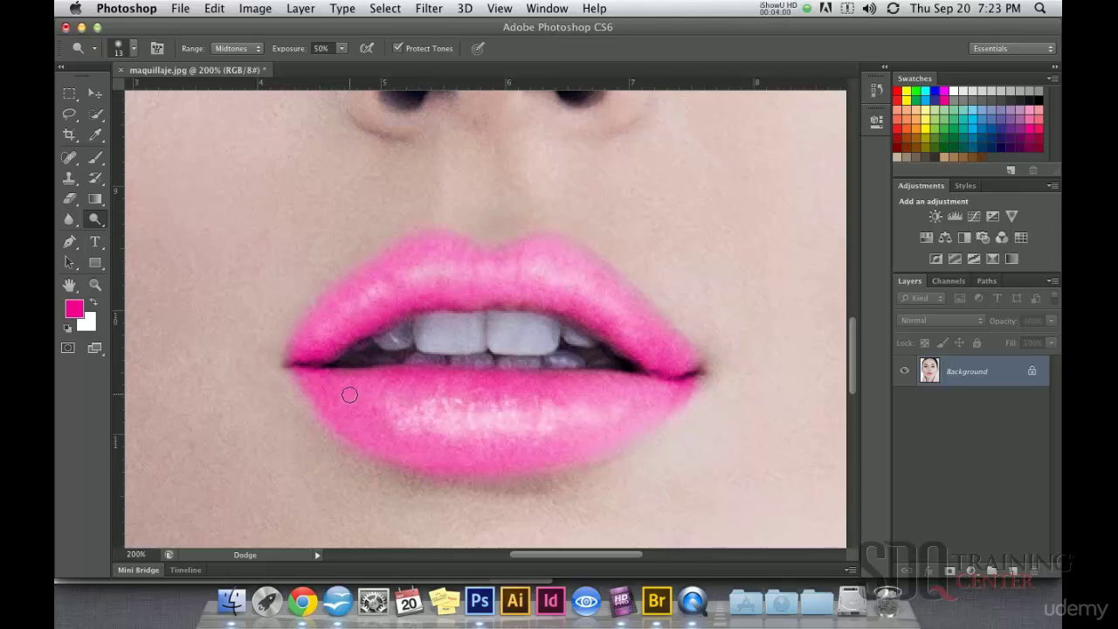
{"action": "left_click_drag", "start_coordinate": [386, 413], "coordinate": [374, 412]}
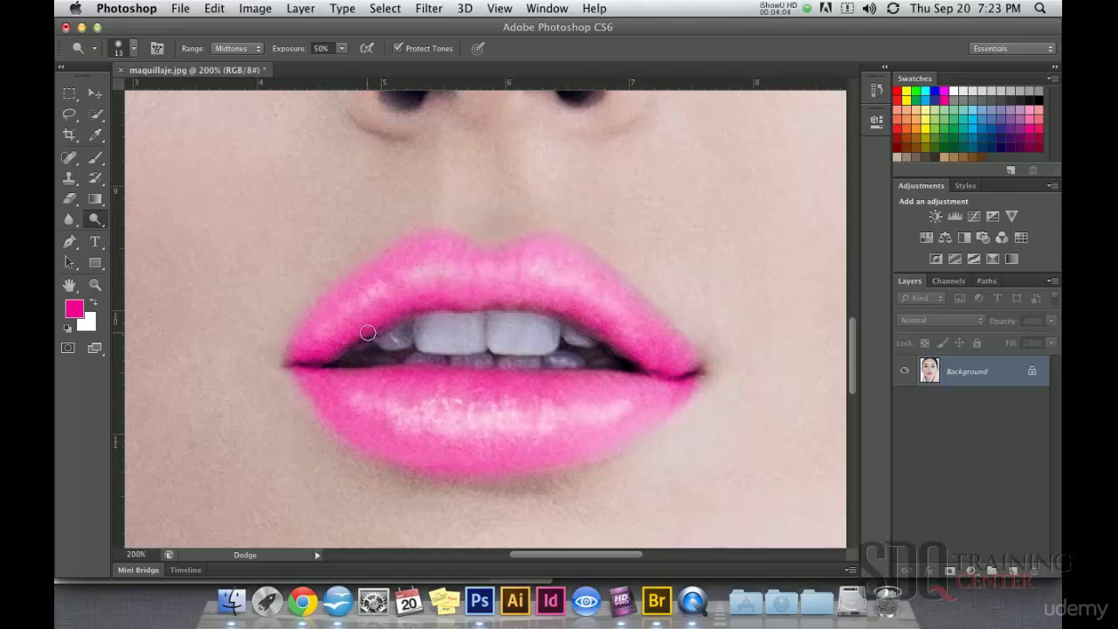
Select the Burn tool, test it at 100% exposure along the upper lip's inner edge, and undo the stroke
{"action": "left_click", "coordinate": [95, 220]}
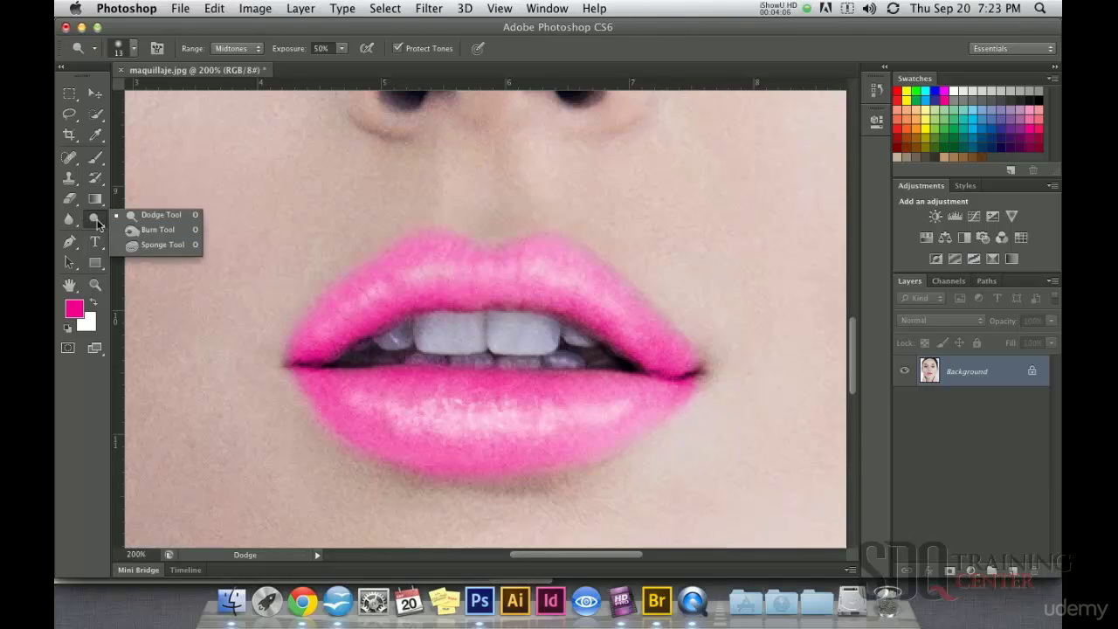
{"action": "left_click", "coordinate": [159, 230]}
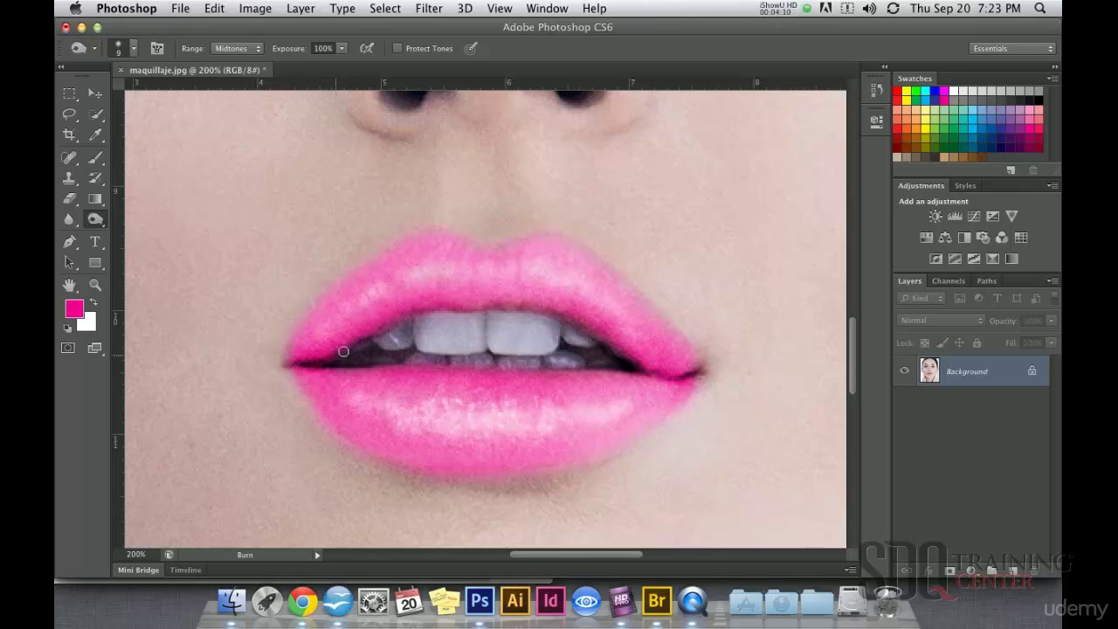
{"action": "mouse_move", "coordinate": [492, 309]}
{"action": "left_mouse_down"}
{"action": "mouse_move", "coordinate": [534, 308]}
{"action": "mouse_move", "coordinate": [656, 363]}
{"action": "left_mouse_up"}
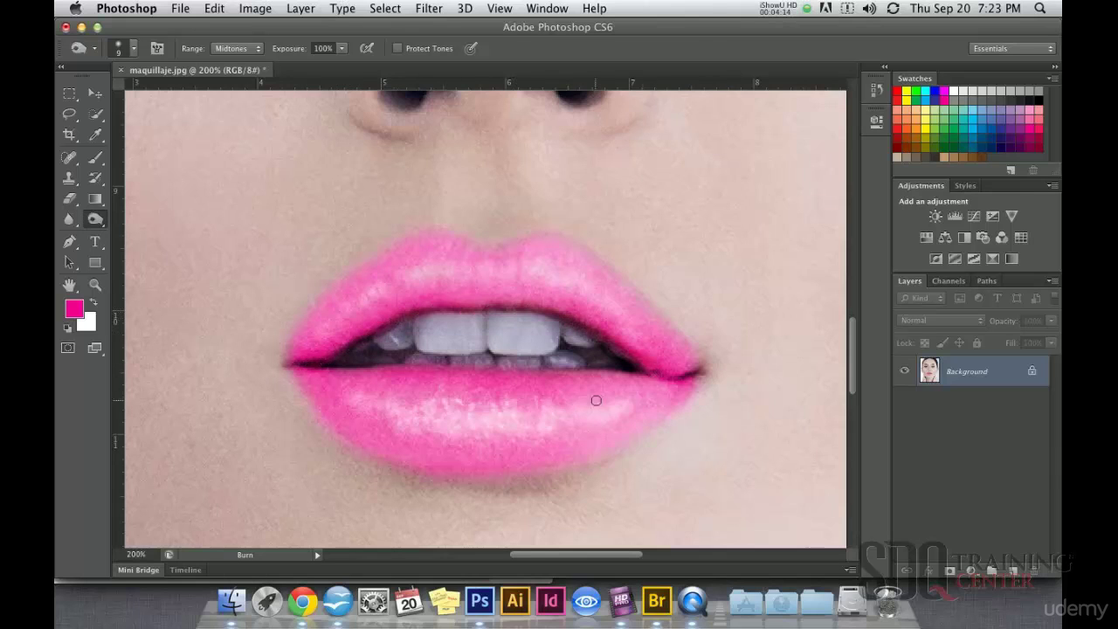
{"action": "key", "text": "super+z"}
Darken the inner edges of both lips with the Burn tool set to 20 px and 35% exposure
{"action": "key", "text": "bracketright"}
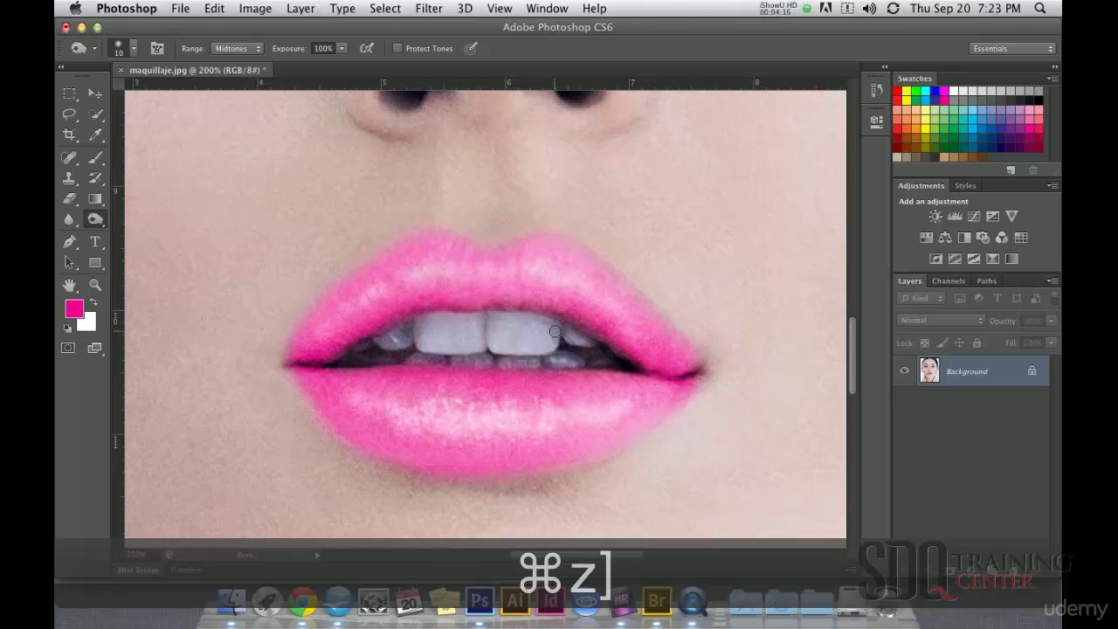
{"action": "key", "text": "bracketright"}
{"action": "key", "text": "bracketright"}
{"action": "key", "text": "bracketleft"}
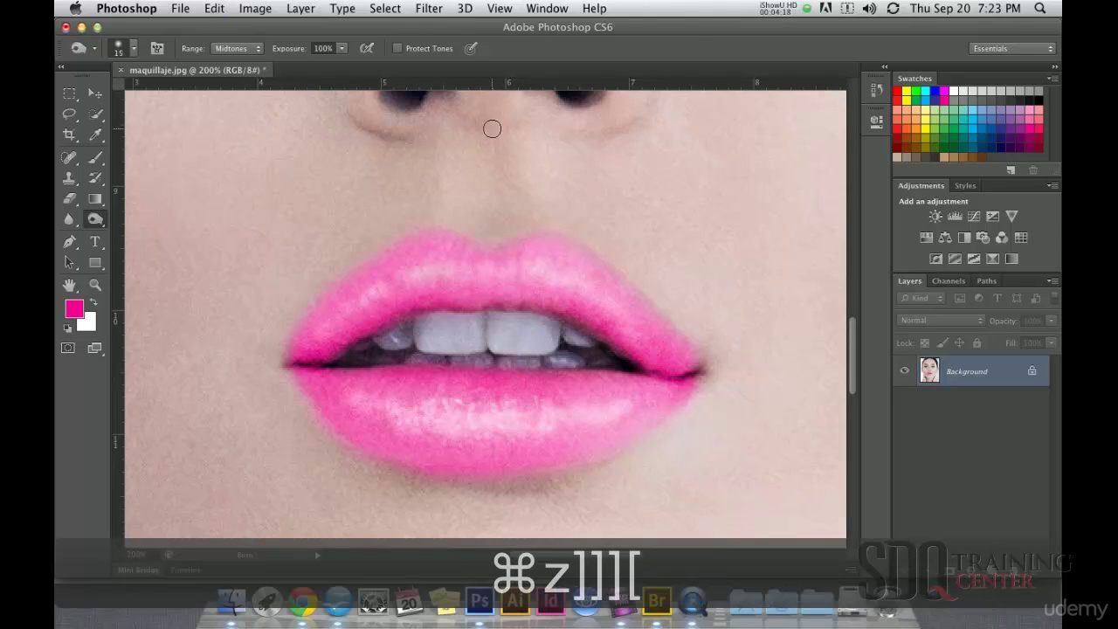
{"action": "key", "text": "bracketleft"}
{"action": "left_click", "coordinate": [342, 49]}
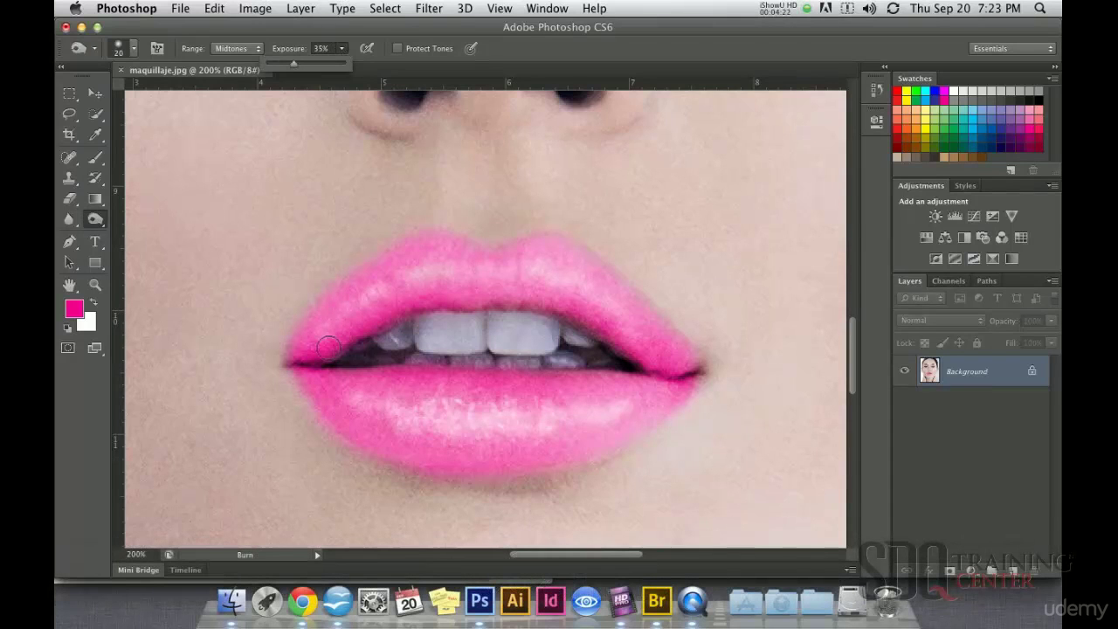
{"action": "mouse_move", "coordinate": [297, 361]}
{"action": "left_mouse_down"}
{"action": "mouse_move", "coordinate": [408, 309]}
{"action": "mouse_move", "coordinate": [517, 301]}
{"action": "mouse_move", "coordinate": [566, 310]}
{"action": "mouse_move", "coordinate": [655, 361]}
{"action": "mouse_move", "coordinate": [692, 367]}
{"action": "mouse_move", "coordinate": [655, 360]}
{"action": "mouse_move", "coordinate": [576, 313]}
{"action": "mouse_move", "coordinate": [481, 301]}
{"action": "mouse_move", "coordinate": [400, 303]}
{"action": "mouse_move", "coordinate": [337, 351]}
{"action": "left_mouse_up"}
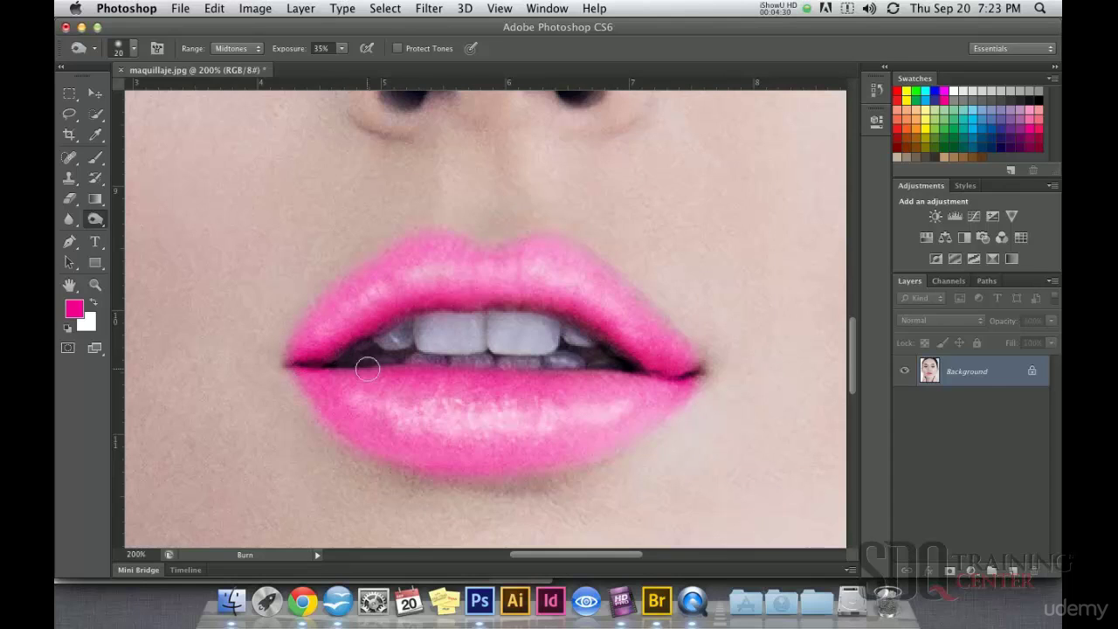
{"action": "mouse_move", "coordinate": [346, 374]}
{"action": "left_mouse_down"}
{"action": "mouse_move", "coordinate": [576, 376]}
{"action": "mouse_move", "coordinate": [658, 393]}
{"action": "left_mouse_up"}
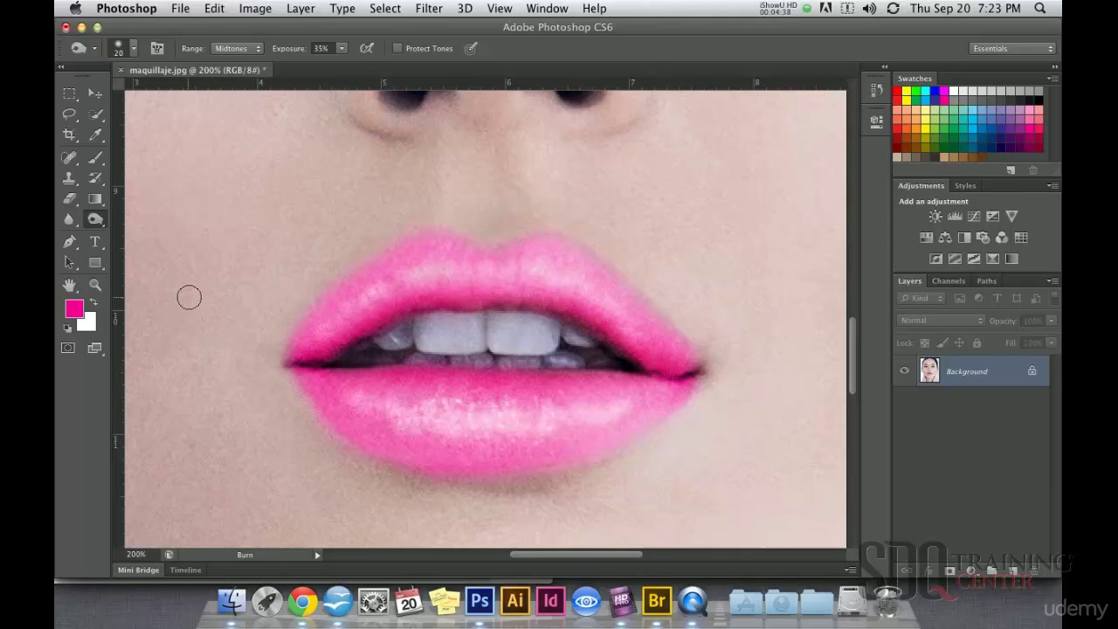
Whiten the upper and lower teeth with the Dodge tool at 20 px and 50% exposure
{"action": "left_click", "coordinate": [94, 223]}
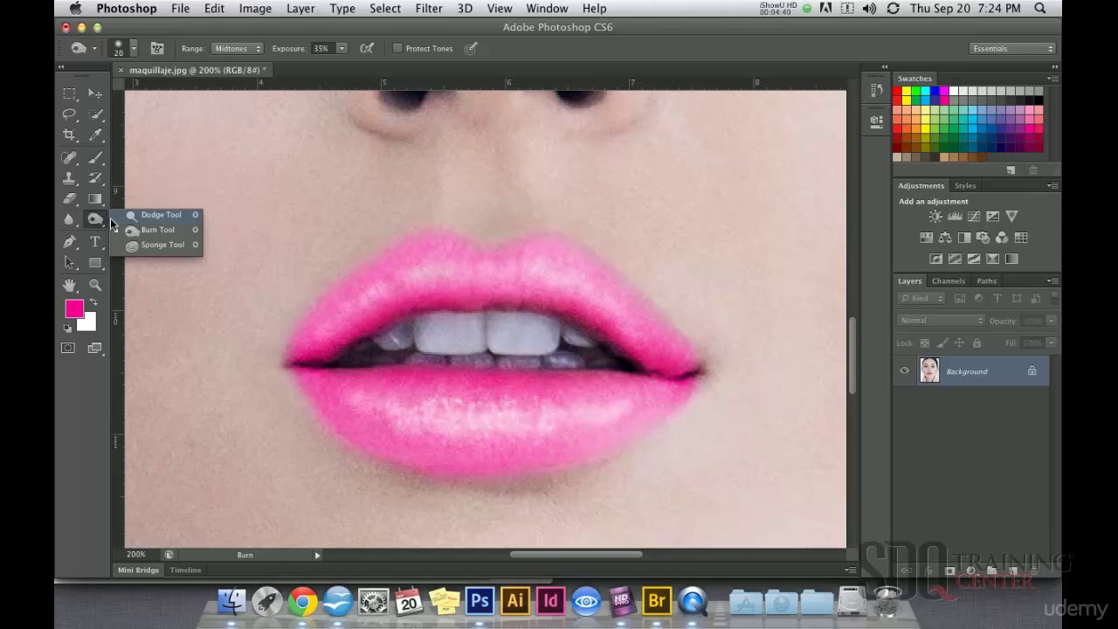
{"action": "left_click", "coordinate": [131, 217]}
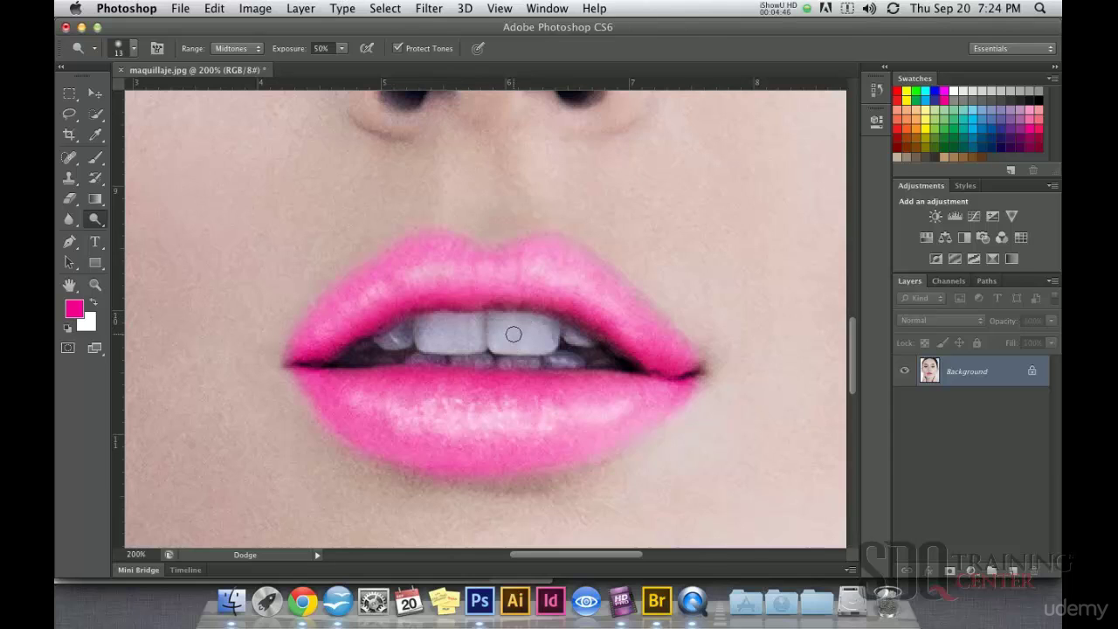
{"action": "key", "text": "bracketright"}
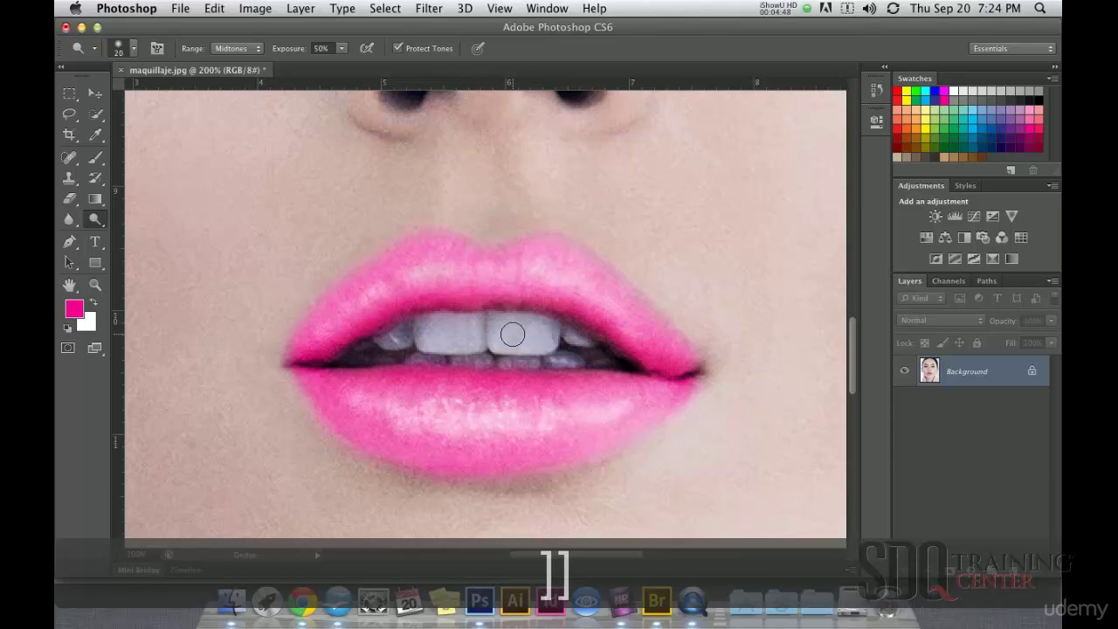
{"action": "mouse_move", "coordinate": [505, 325]}
{"action": "left_mouse_down"}
{"action": "mouse_move", "coordinate": [549, 337]}
{"action": "mouse_move", "coordinate": [499, 331]}
{"action": "mouse_move", "coordinate": [517, 338]}
{"action": "mouse_move", "coordinate": [542, 325]}
{"action": "mouse_move", "coordinate": [432, 340]}
{"action": "mouse_move", "coordinate": [465, 329]}
{"action": "mouse_move", "coordinate": [428, 327]}
{"action": "mouse_move", "coordinate": [476, 323]}
{"action": "mouse_move", "coordinate": [395, 340]}
{"action": "left_mouse_up"}
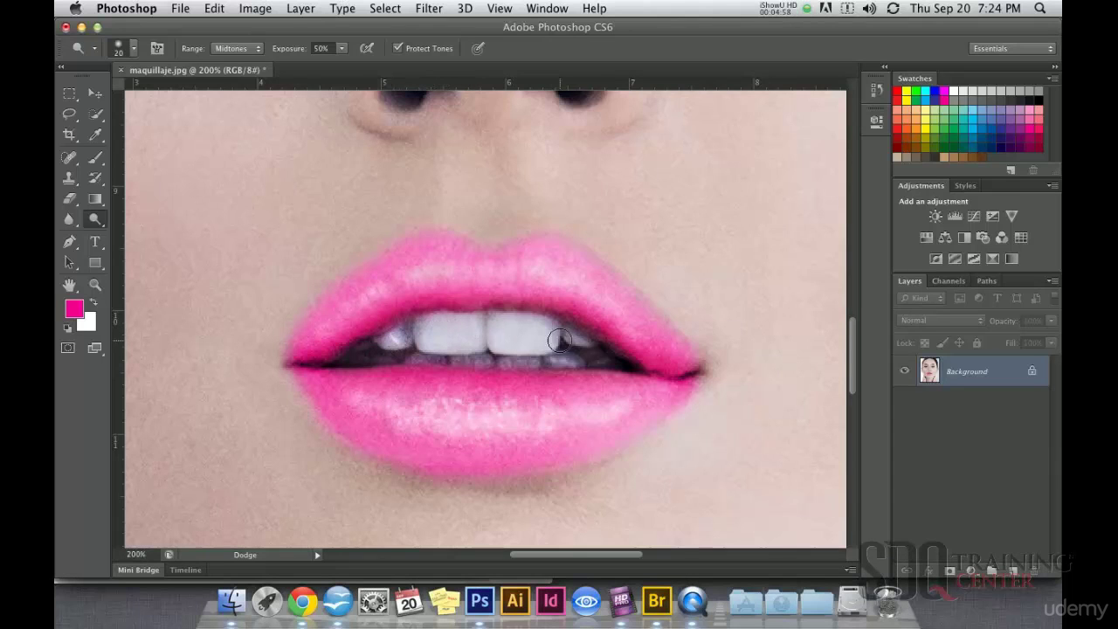
{"action": "mouse_move", "coordinate": [578, 348]}
{"action": "left_mouse_down"}
{"action": "mouse_move", "coordinate": [559, 365]}
{"action": "mouse_move", "coordinate": [365, 361]}
{"action": "mouse_move", "coordinate": [581, 362]}
{"action": "left_mouse_up"}
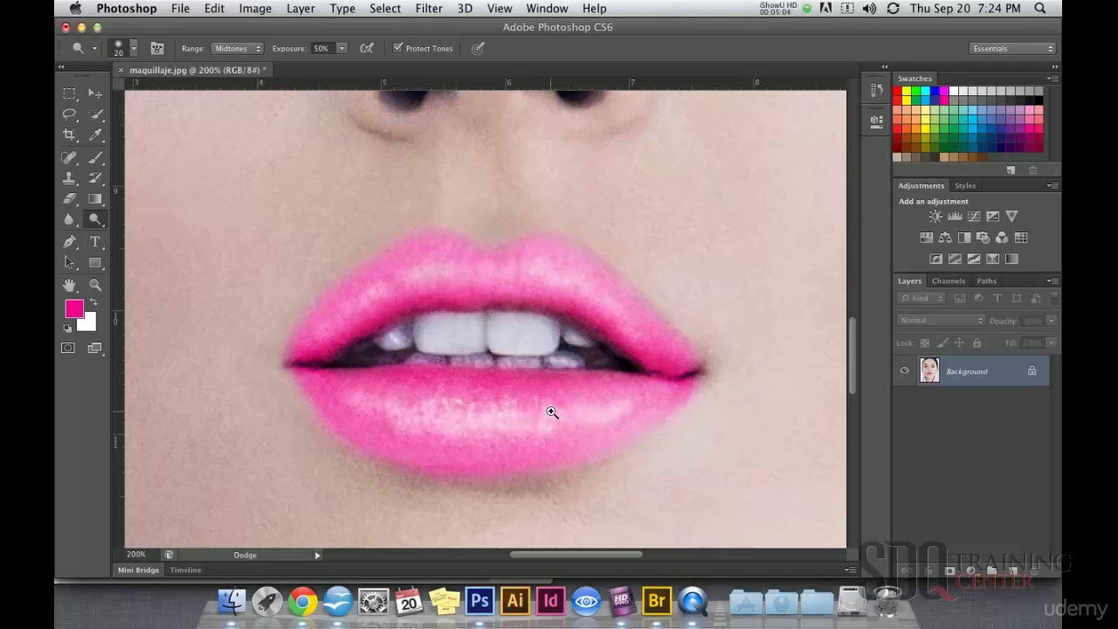
Brighten the facial skin with the Dodge tool at 195 px and 50% exposure
{"action": "left_click", "coordinate": [569, 324], "text": "alt"}
{"action": "left_click", "coordinate": [593, 367], "text": "alt"}
{"action": "left_click", "coordinate": [611, 336], "text": "alt"}
{"action": "left_click", "coordinate": [611, 336], "text": "alt"}
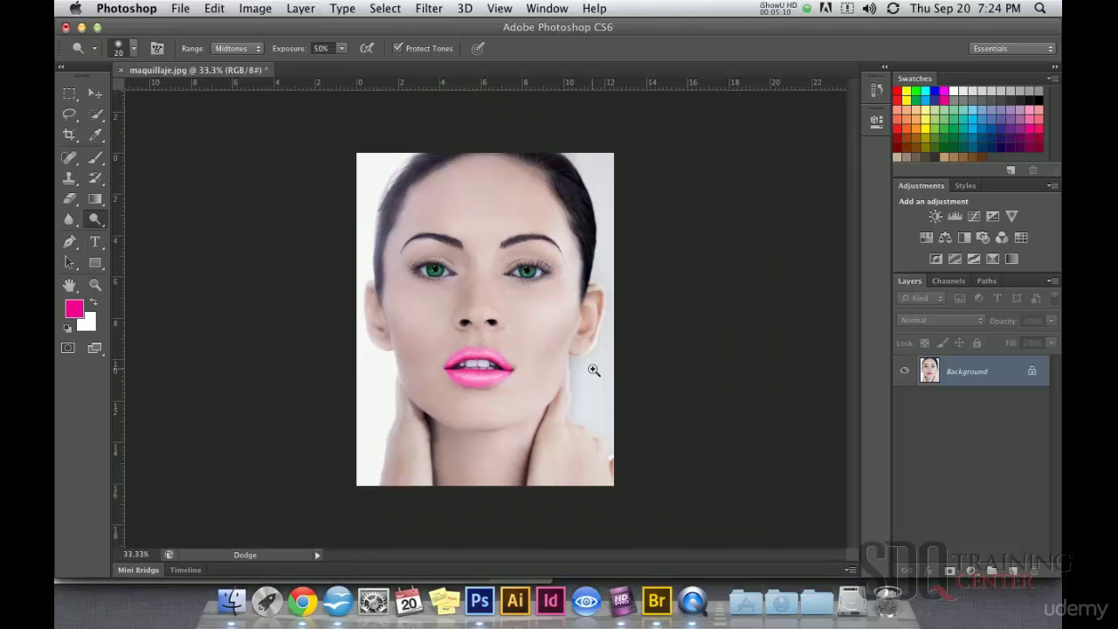
{"action": "left_click", "coordinate": [461, 290], "text": "super"}
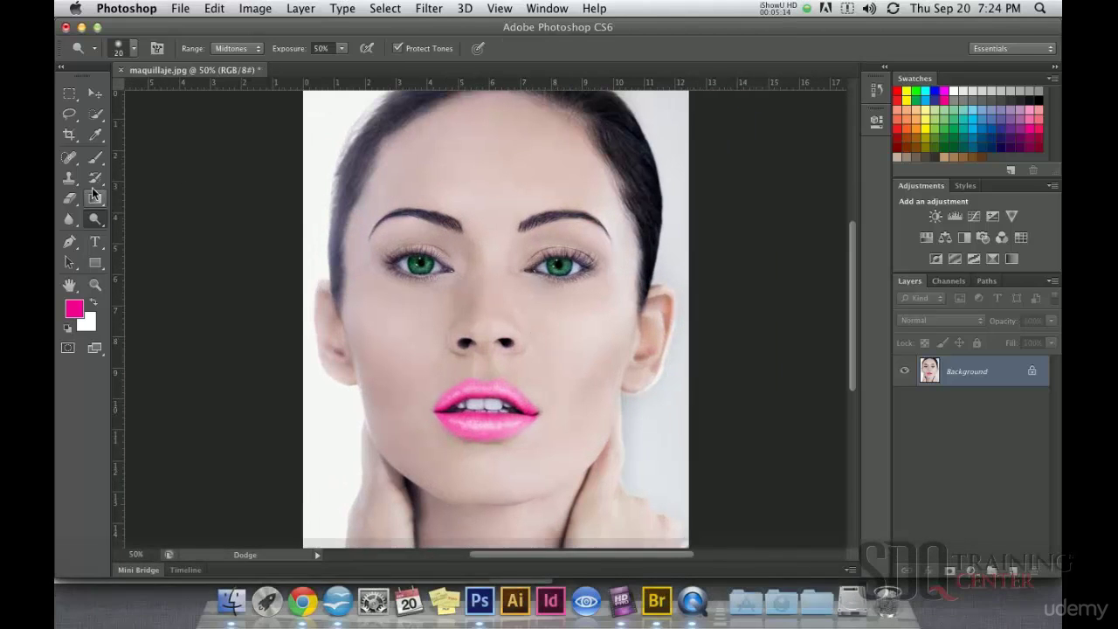
{"action": "left_click", "coordinate": [95, 222]}
{"action": "left_click", "coordinate": [160, 215]}
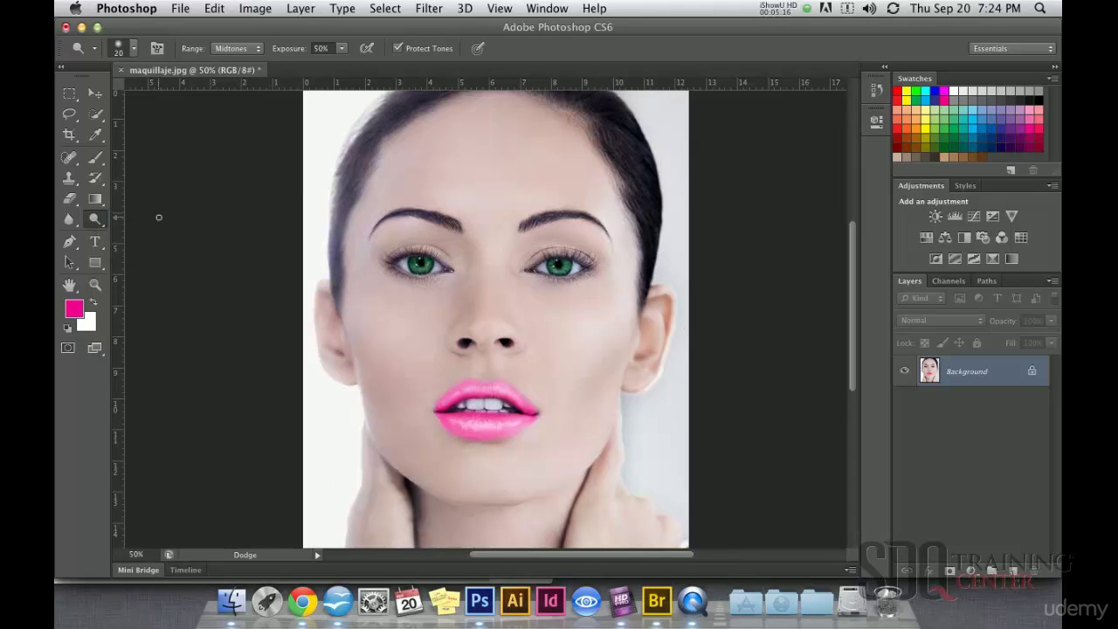
{"action": "right_click", "coordinate": [514, 297]}
{"action": "left_click_drag", "start_coordinate": [540, 331], "coordinate": [647, 331]}
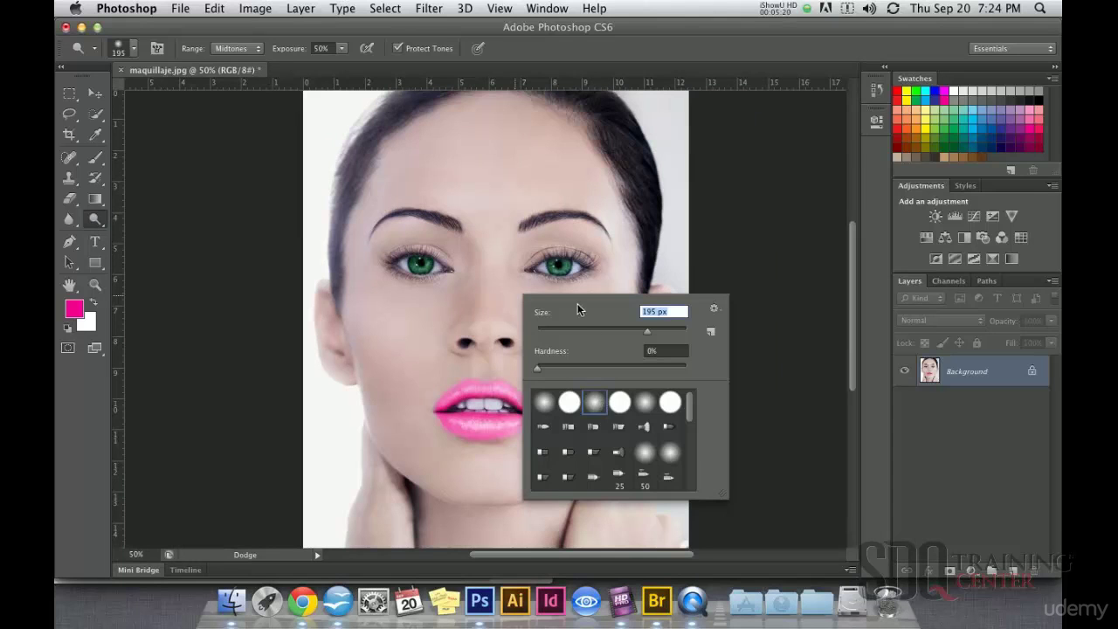
{"action": "left_click", "coordinate": [489, 225]}
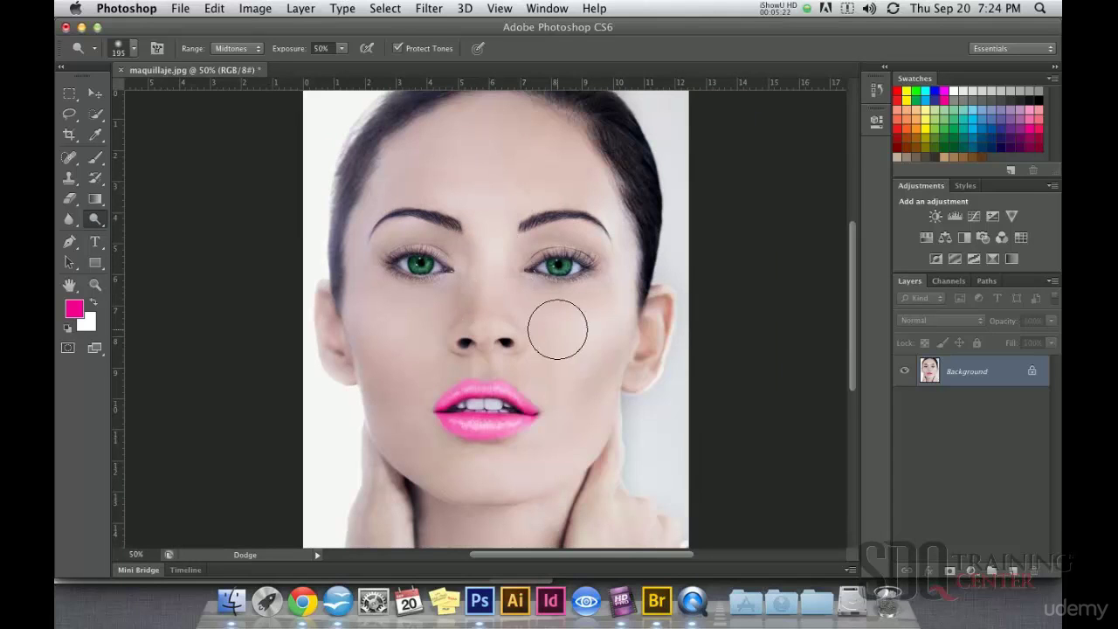
{"action": "key", "text": "super+z"}
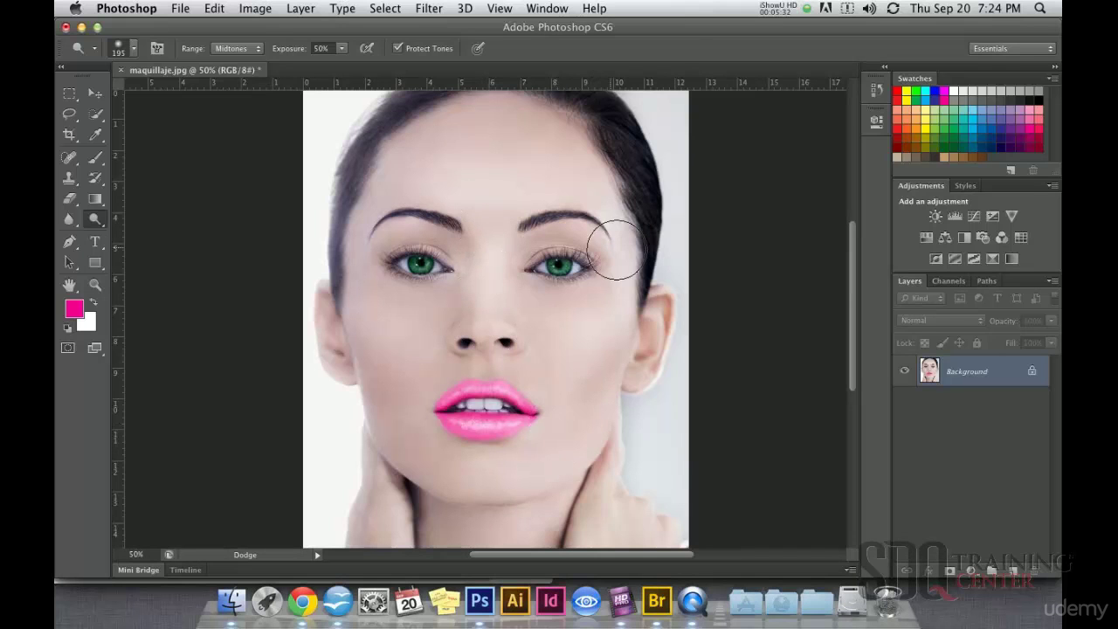
Reduce the Dodge brush to 66 px, test it on the right-hand eye's upper lid, and undo the stroke
{"action": "left_click", "coordinate": [538, 301]}
{"action": "left_click", "coordinate": [538, 302]}
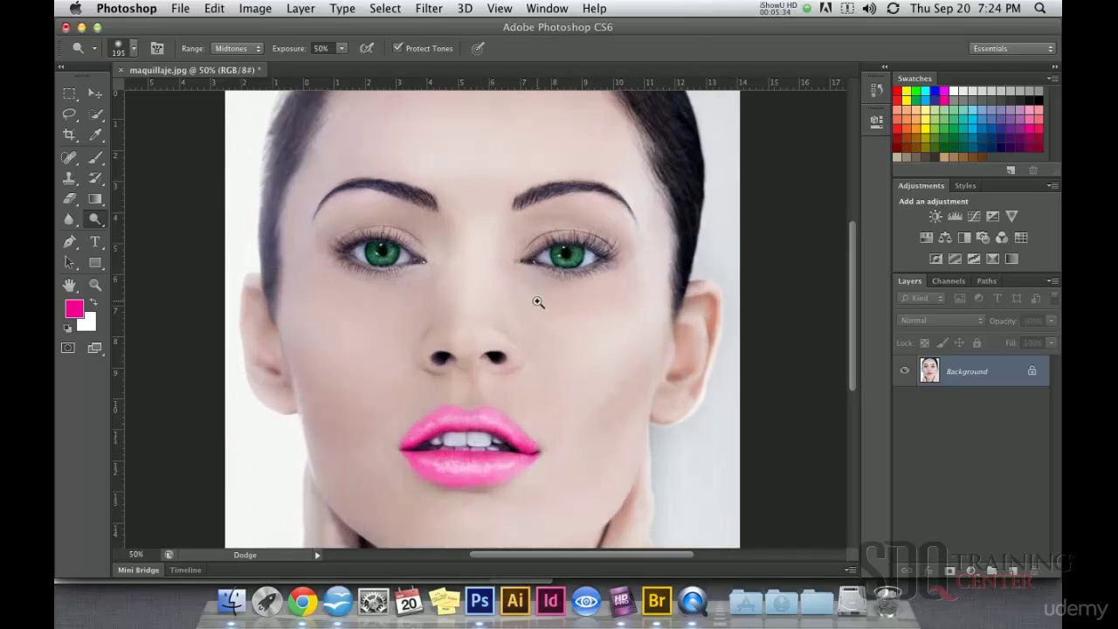
{"action": "left_click", "coordinate": [501, 282]}
{"action": "right_click", "coordinate": [508, 251]}
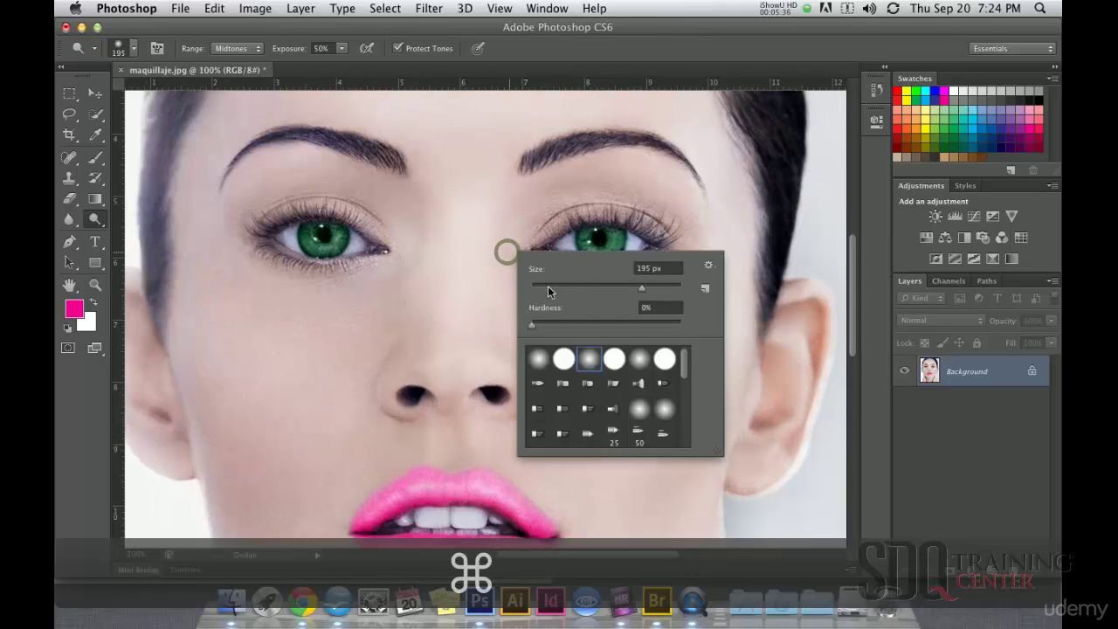
{"action": "left_click", "coordinate": [550, 287]}
{"action": "left_click", "coordinate": [579, 287]}
{"action": "left_click", "coordinate": [505, 246]}
{"action": "mouse_move", "coordinate": [528, 212]}
{"action": "left_mouse_down"}
{"action": "mouse_move", "coordinate": [591, 187]}
{"action": "mouse_move", "coordinate": [629, 209]}
{"action": "left_mouse_up"}
{"action": "key", "text": "super+z"}
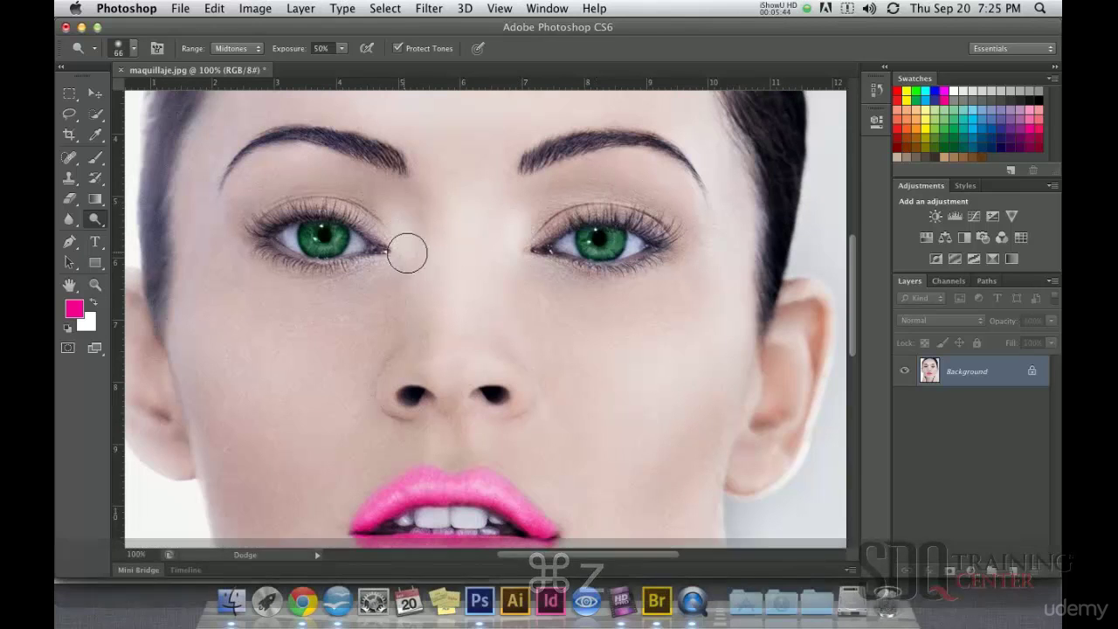
Brighten the brow bones and inner corners of both eyes with the Dodge tool at 66 px and 50% exposure
{"action": "mouse_move", "coordinate": [235, 193]}
{"action": "left_mouse_down"}
{"action": "mouse_move", "coordinate": [320, 161]}
{"action": "mouse_move", "coordinate": [241, 168]}
{"action": "mouse_move", "coordinate": [229, 221]}
{"action": "mouse_move", "coordinate": [282, 172]}
{"action": "mouse_move", "coordinate": [329, 165]}
{"action": "mouse_move", "coordinate": [375, 168]}
{"action": "left_mouse_up"}
{"action": "mouse_move", "coordinate": [652, 187]}
{"action": "left_mouse_down"}
{"action": "mouse_move", "coordinate": [691, 192]}
{"action": "mouse_move", "coordinate": [631, 165]}
{"action": "mouse_move", "coordinate": [559, 187]}
{"action": "mouse_move", "coordinate": [515, 228]}
{"action": "mouse_move", "coordinate": [563, 257]}
{"action": "left_mouse_up"}
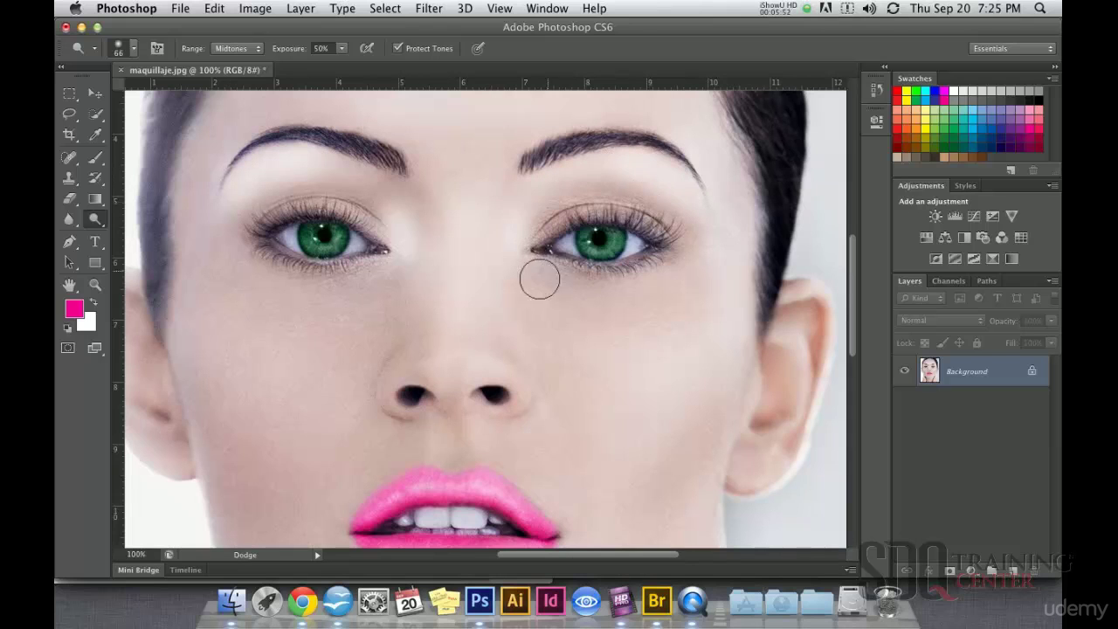
{"action": "left_click", "coordinate": [526, 342], "text": "alt"}
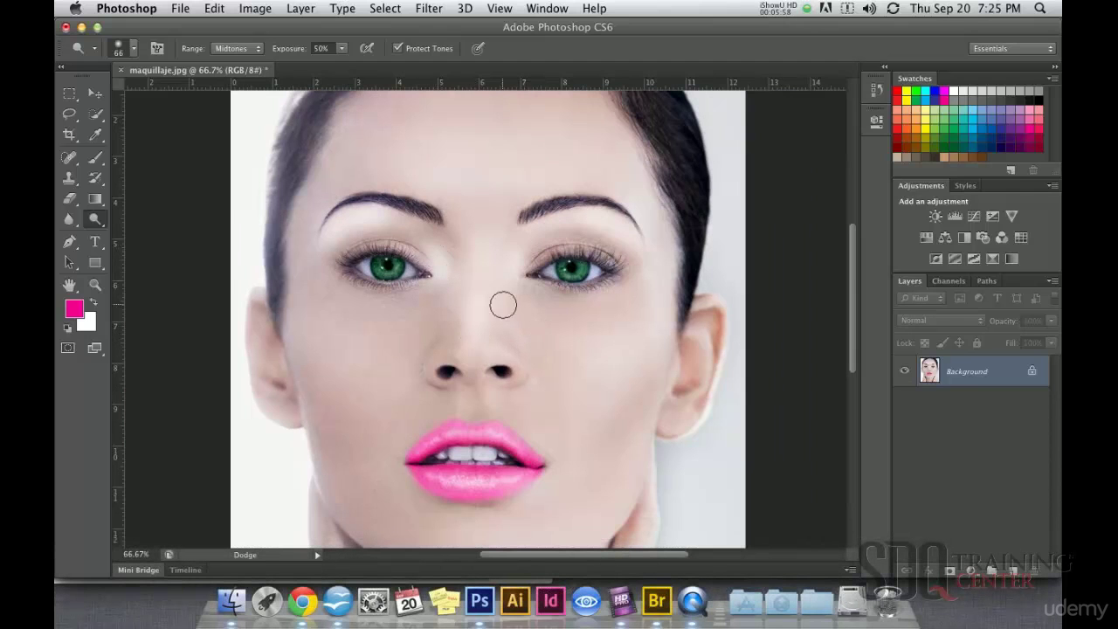
{"action": "key", "text": "super+z"}
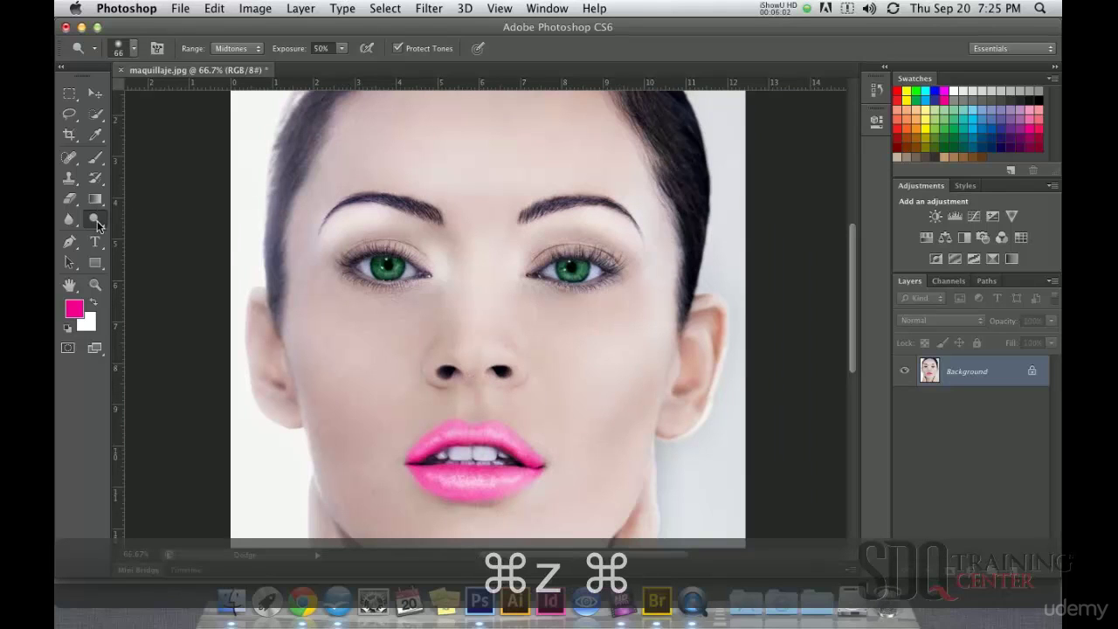
Select the Sponge tool, test Desaturate mode at 50% flow around the left-hand eye and cheek, and undo the stroke
{"action": "left_click", "coordinate": [98, 225]}
{"action": "left_click", "coordinate": [156, 247]}
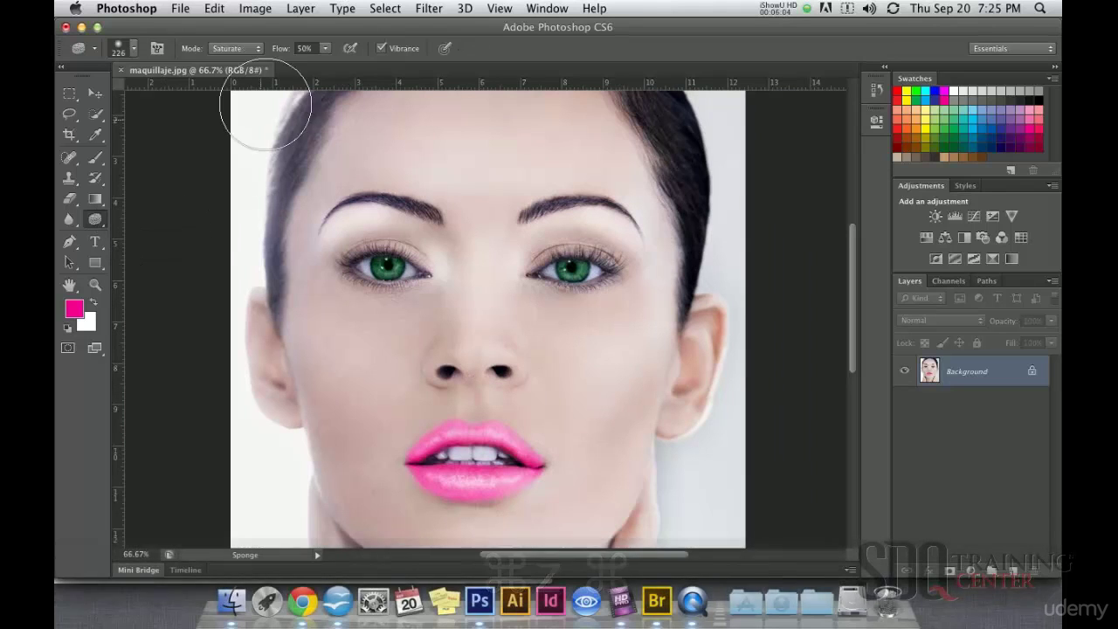
{"action": "left_click", "coordinate": [235, 49]}
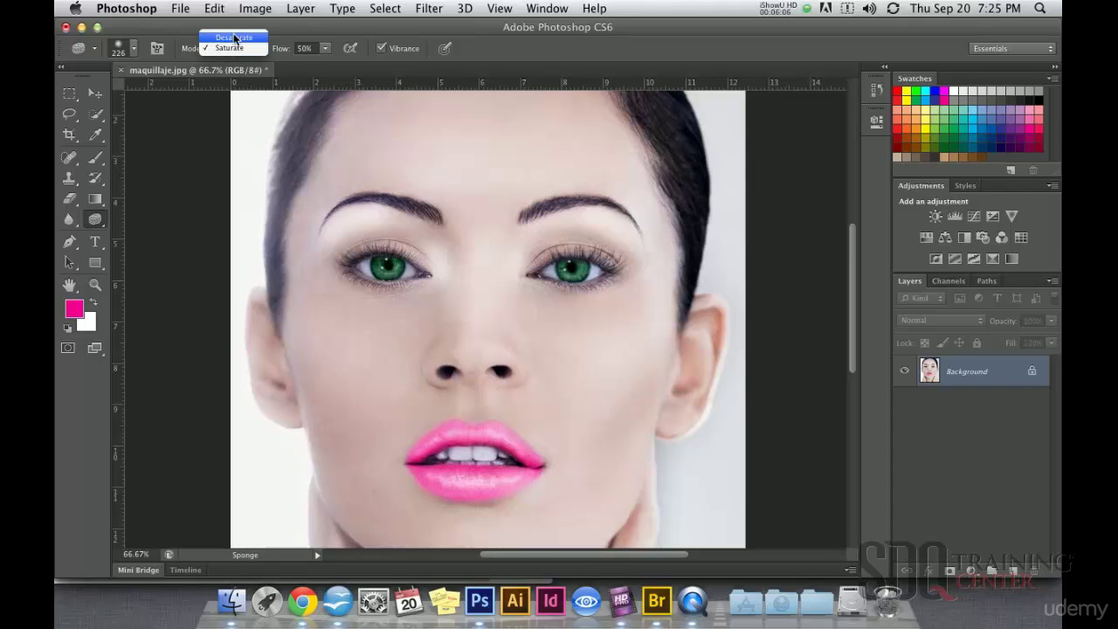
{"action": "left_click", "coordinate": [234, 39]}
{"action": "mouse_move", "coordinate": [400, 205]}
{"action": "left_mouse_down"}
{"action": "mouse_move", "coordinate": [337, 291]}
{"action": "mouse_move", "coordinate": [370, 322]}
{"action": "mouse_move", "coordinate": [451, 353]}
{"action": "left_mouse_up"}
{"action": "key", "text": "super+z"}
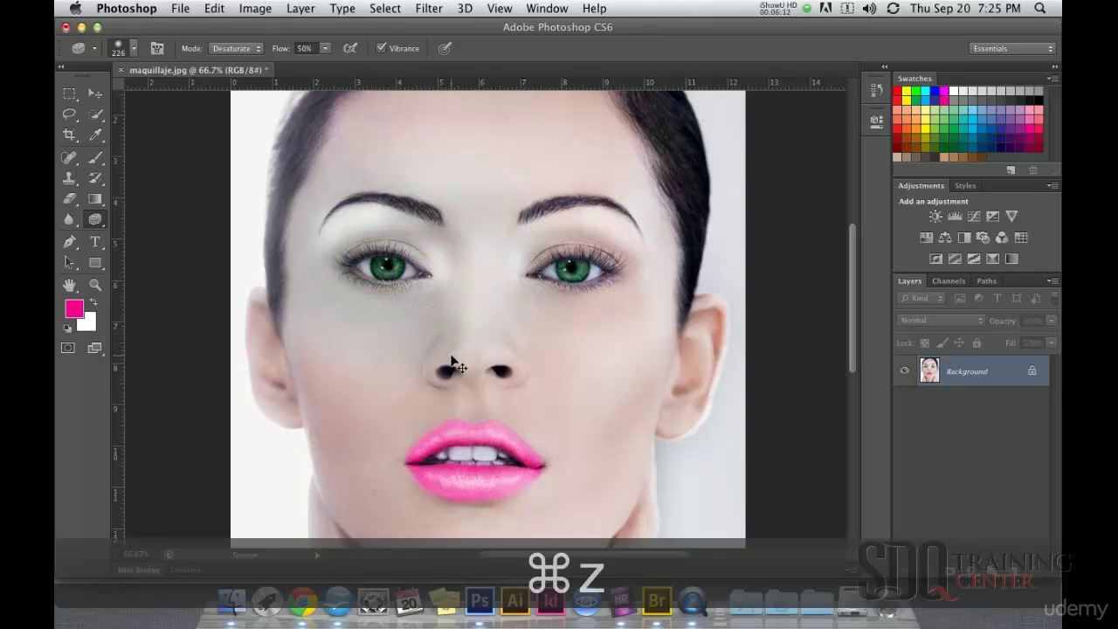
Set the Sponge tool to Saturate mode, test it across the left-hand eye and nose, and undo the stroke
{"action": "left_click", "coordinate": [234, 48]}
{"action": "left_click", "coordinate": [230, 57]}
{"action": "mouse_move", "coordinate": [353, 170]}
{"action": "left_mouse_down"}
{"action": "mouse_move", "coordinate": [403, 213]}
{"action": "mouse_move", "coordinate": [437, 215]}
{"action": "mouse_move", "coordinate": [448, 296]}
{"action": "mouse_move", "coordinate": [480, 300]}
{"action": "left_mouse_up"}
{"action": "key", "text": "super+z"}
Saturate the facial skin and add blush to both cheeks with the Sponge tool at 300 px and 50% flow
{"action": "left_click", "coordinate": [511, 325], "text": "alt+super"}
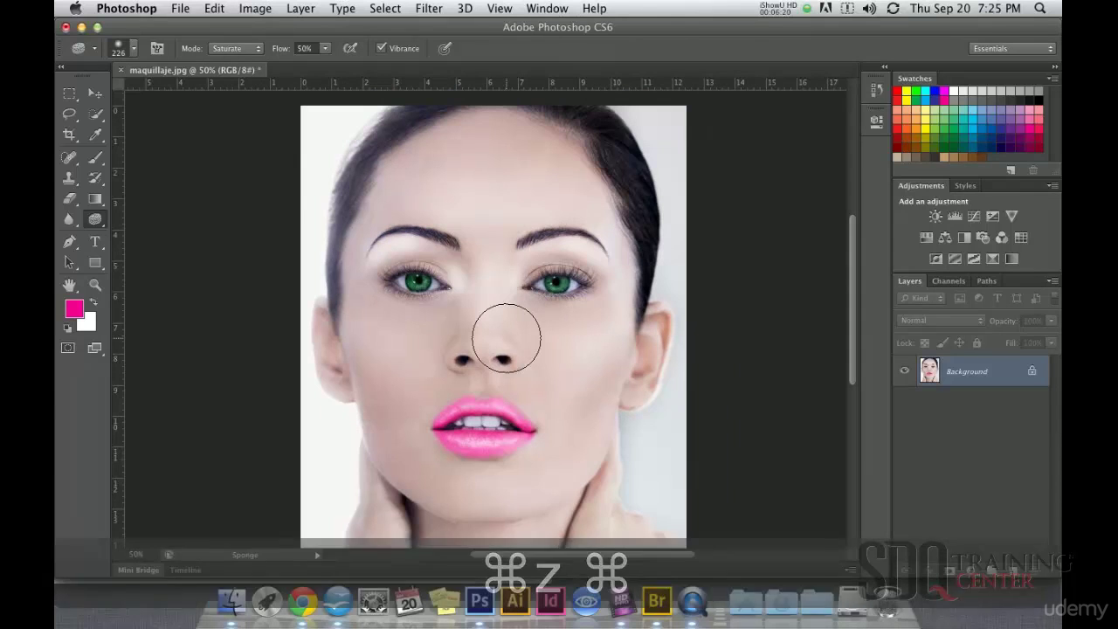
{"action": "key", "text": "bracketright"}
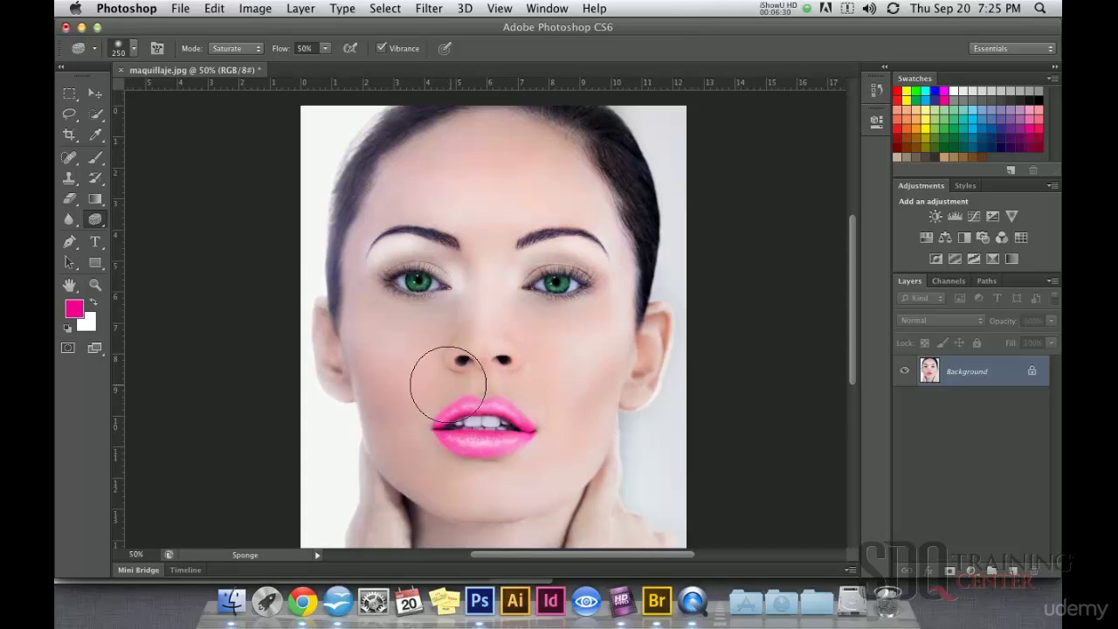
{"action": "key", "text": "bracketright"}
{"action": "key", "text": "bracketright"}
{"action": "key", "text": "bracketright"}
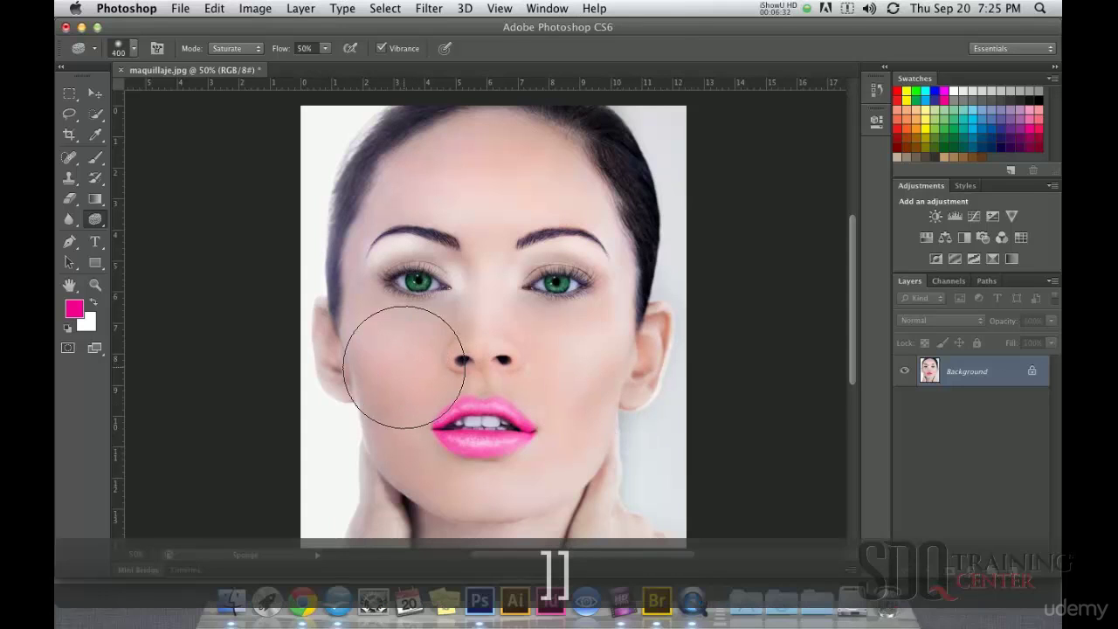
{"action": "key", "text": "bracketleft"}
{"action": "mouse_move", "coordinate": [412, 363]}
{"action": "left_mouse_down"}
{"action": "mouse_move", "coordinate": [349, 300]}
{"action": "mouse_move", "coordinate": [394, 394]}
{"action": "mouse_move", "coordinate": [319, 270]}
{"action": "left_mouse_up"}
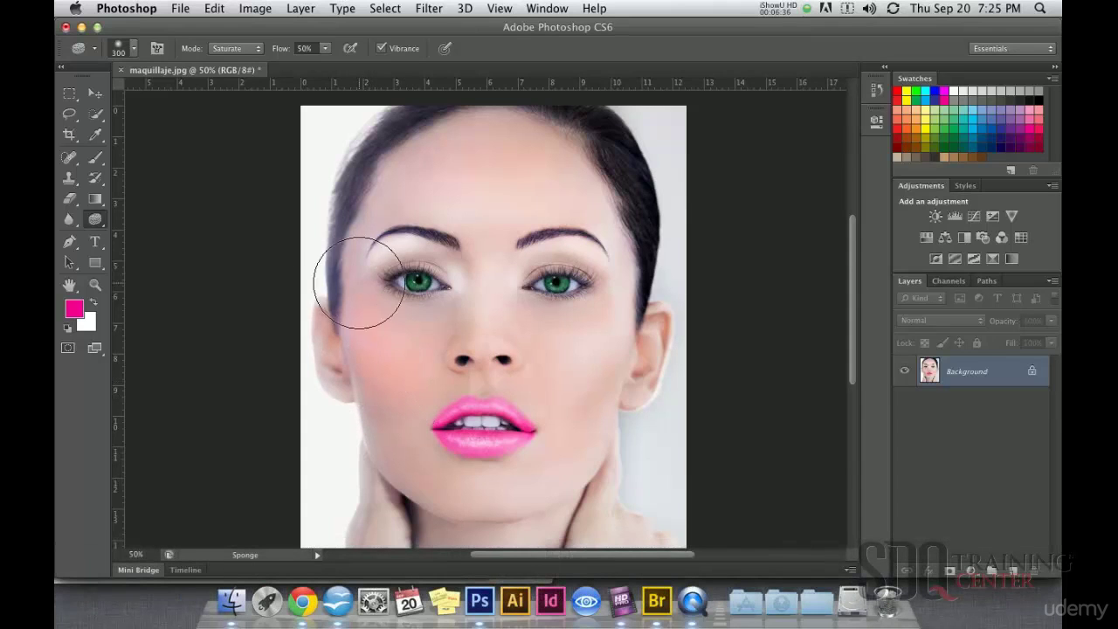
{"action": "mouse_move", "coordinate": [619, 345]}
{"action": "left_mouse_down"}
{"action": "mouse_move", "coordinate": [573, 369]}
{"action": "mouse_move", "coordinate": [629, 305]}
{"action": "mouse_move", "coordinate": [649, 387]}
{"action": "mouse_move", "coordinate": [711, 280]}
{"action": "mouse_move", "coordinate": [594, 367]}
{"action": "mouse_move", "coordinate": [616, 341]}
{"action": "mouse_move", "coordinate": [574, 412]}
{"action": "mouse_move", "coordinate": [649, 320]}
{"action": "left_mouse_up"}
{"action": "left_click", "coordinate": [95, 93]}
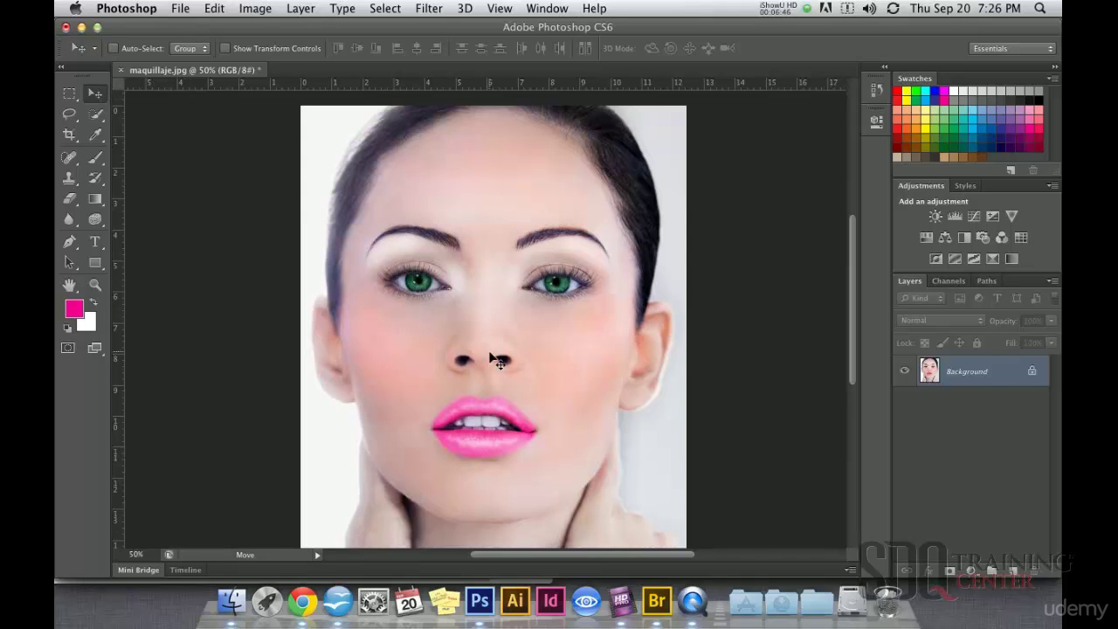
Try pink eyeshadow on the left-hand eyelid with the Brush in Color mode at 79% opacity, and undo it
{"action": "left_click", "coordinate": [504, 324], "text": "super"}
{"action": "left_click", "coordinate": [516, 320], "text": "super"}
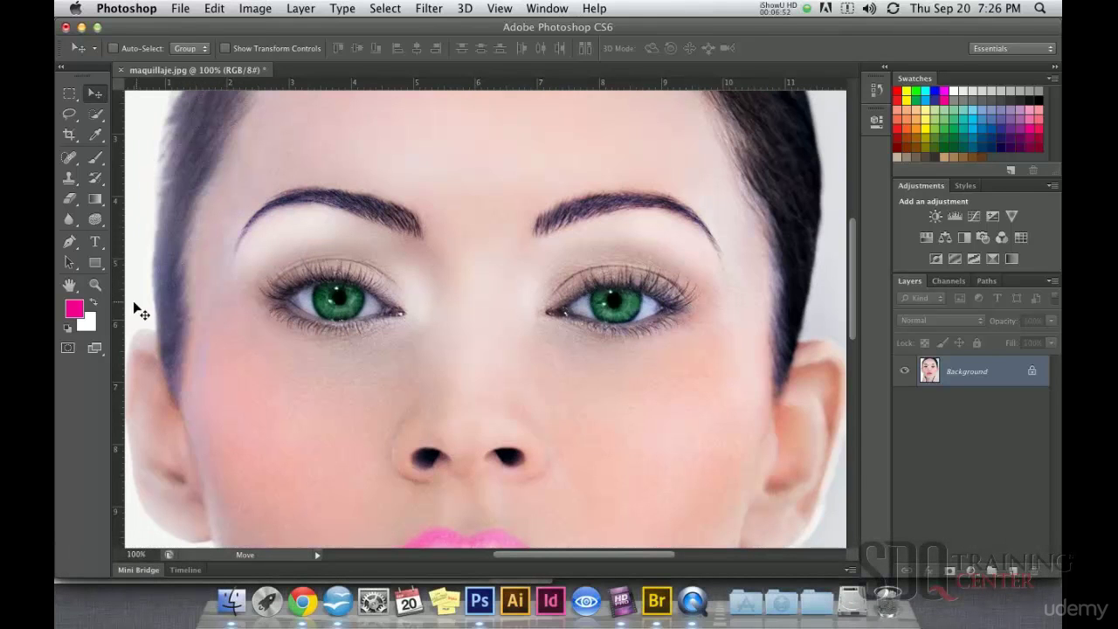
{"action": "left_click", "coordinate": [96, 158]}
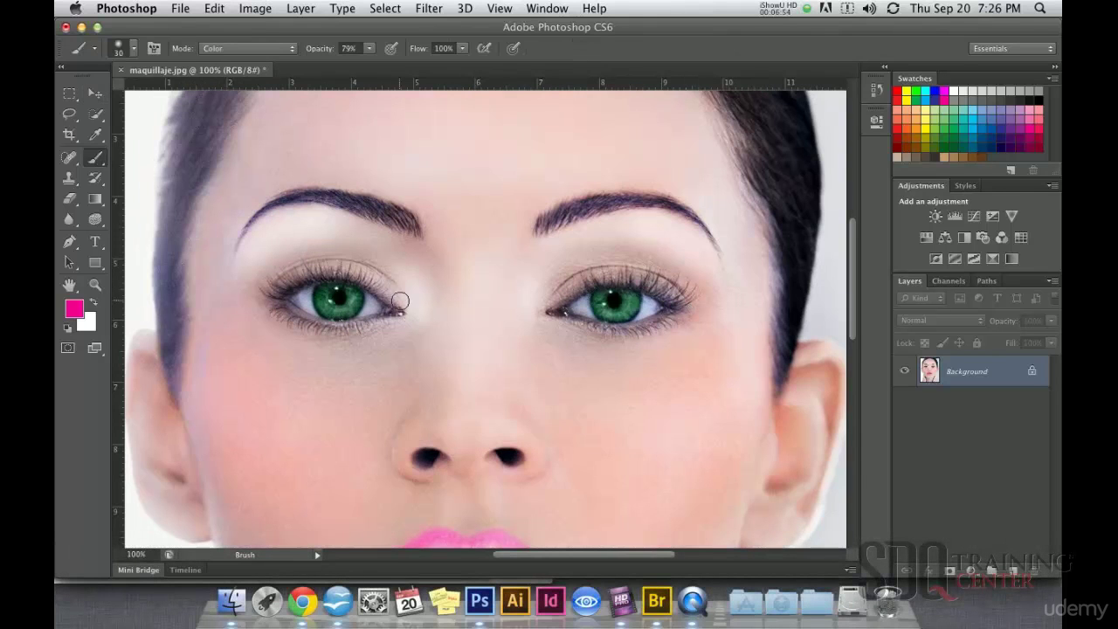
{"action": "left_click_drag", "start_coordinate": [331, 269], "coordinate": [307, 289]}
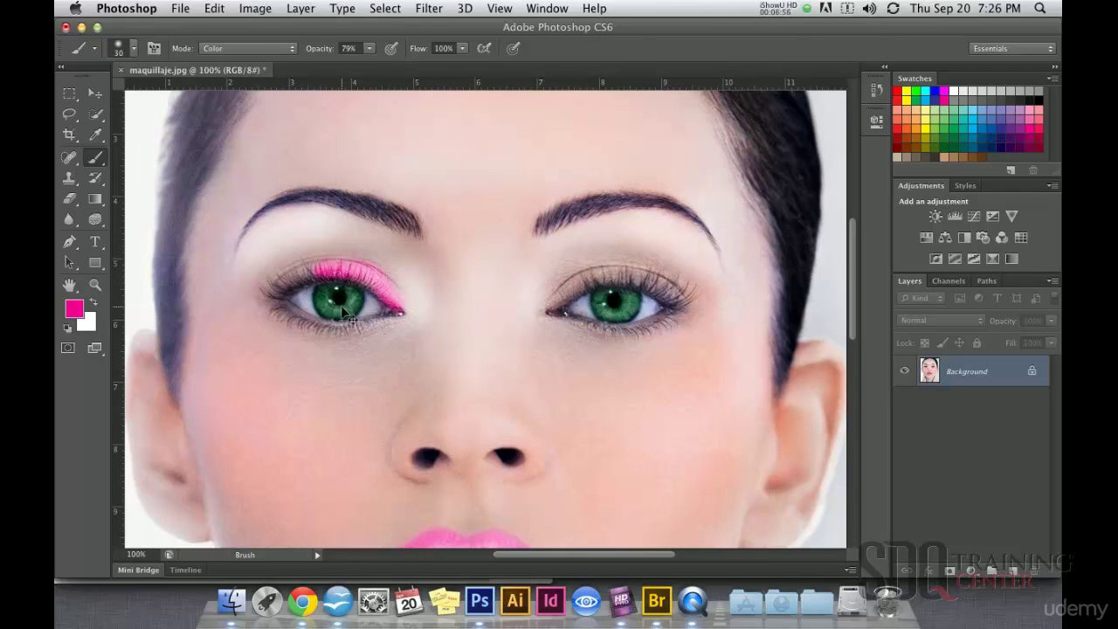
{"action": "key", "text": "super+z"}
Try the pink eyeshadow on the left-hand eyelid again at 67% brush opacity, and undo it
{"action": "left_click", "coordinate": [368, 49]}
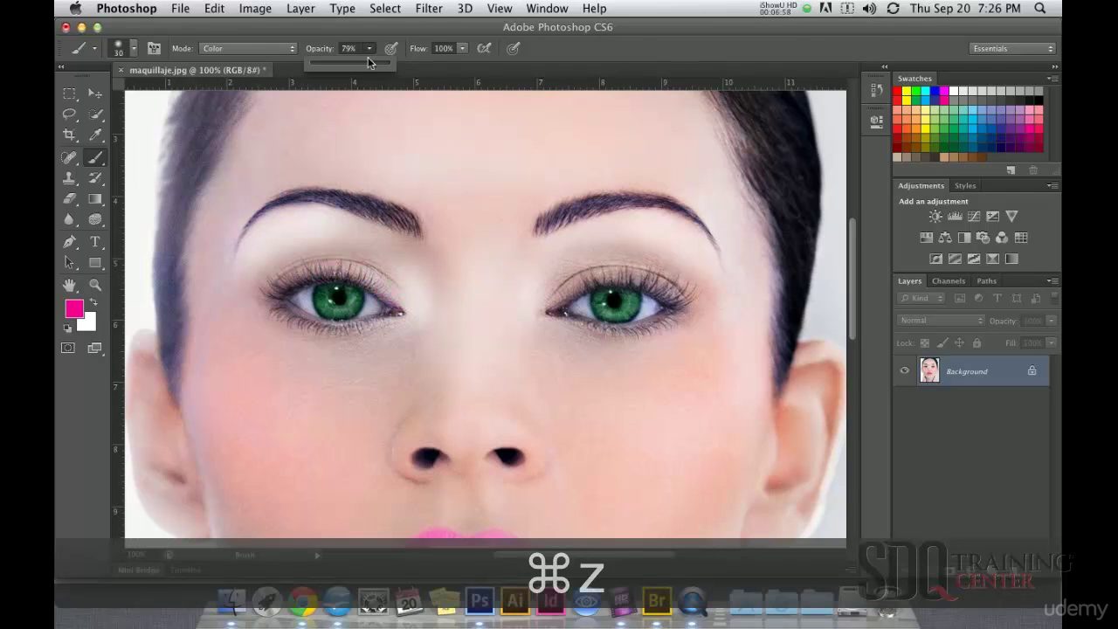
{"action": "left_click_drag", "start_coordinate": [370, 67], "coordinate": [362, 67]}
{"action": "left_click_drag", "start_coordinate": [406, 308], "coordinate": [364, 272]}
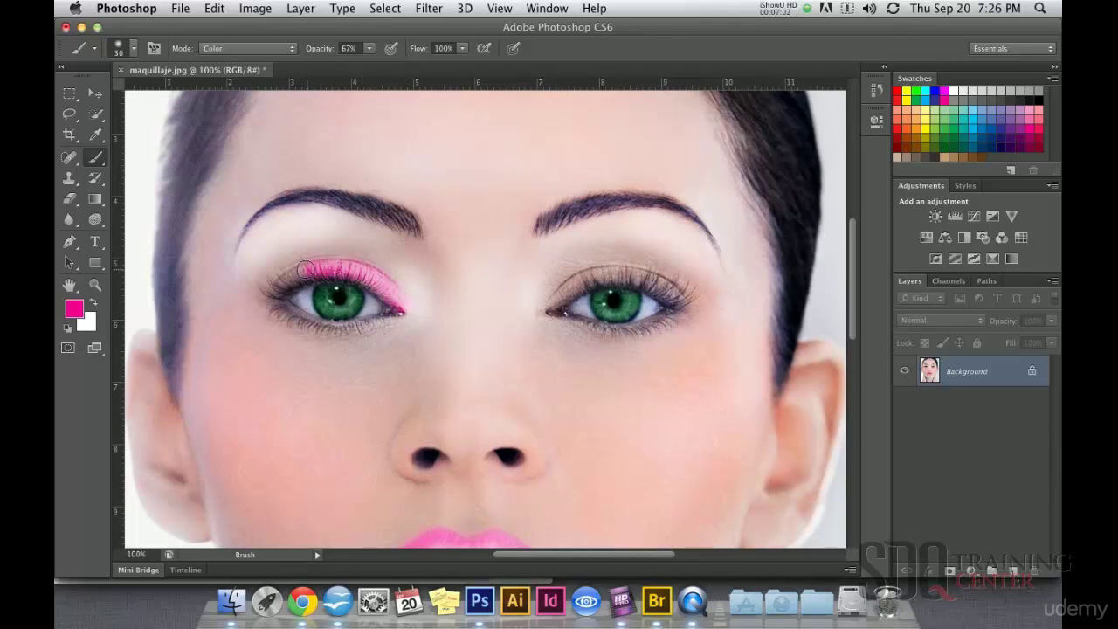
{"action": "left_click_drag", "start_coordinate": [240, 280], "coordinate": [256, 295]}
{"action": "key", "text": "super+z"}
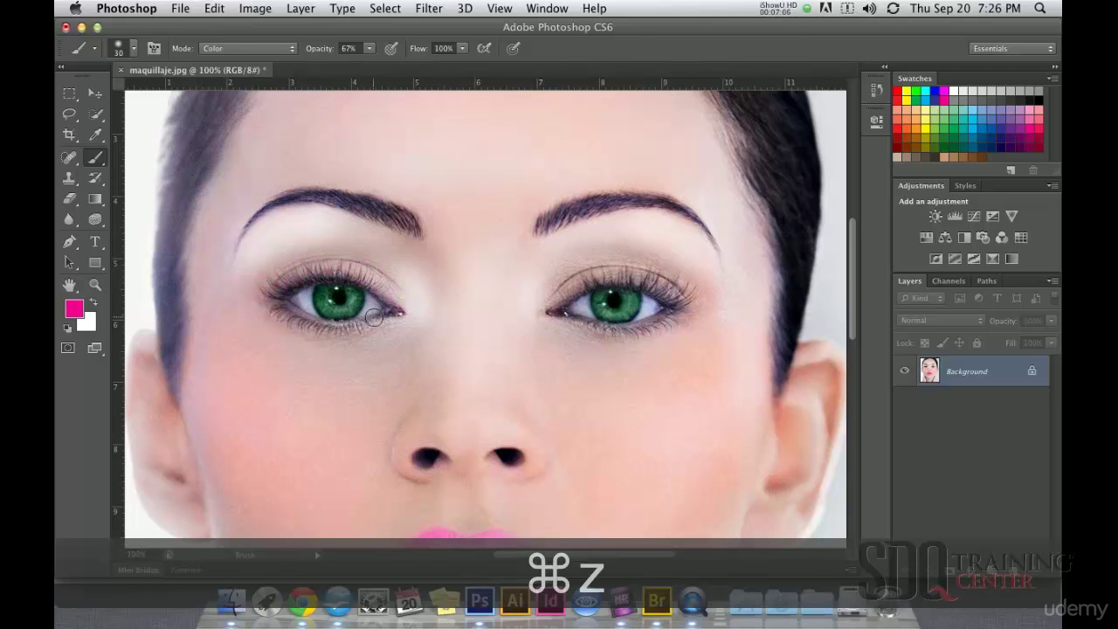
Select the Burn tool at 10 px and 67% exposure, test it on the right-hand eye's upper lash line, and undo it
{"action": "left_click", "coordinate": [95, 223]}
{"action": "left_click", "coordinate": [157, 229]}
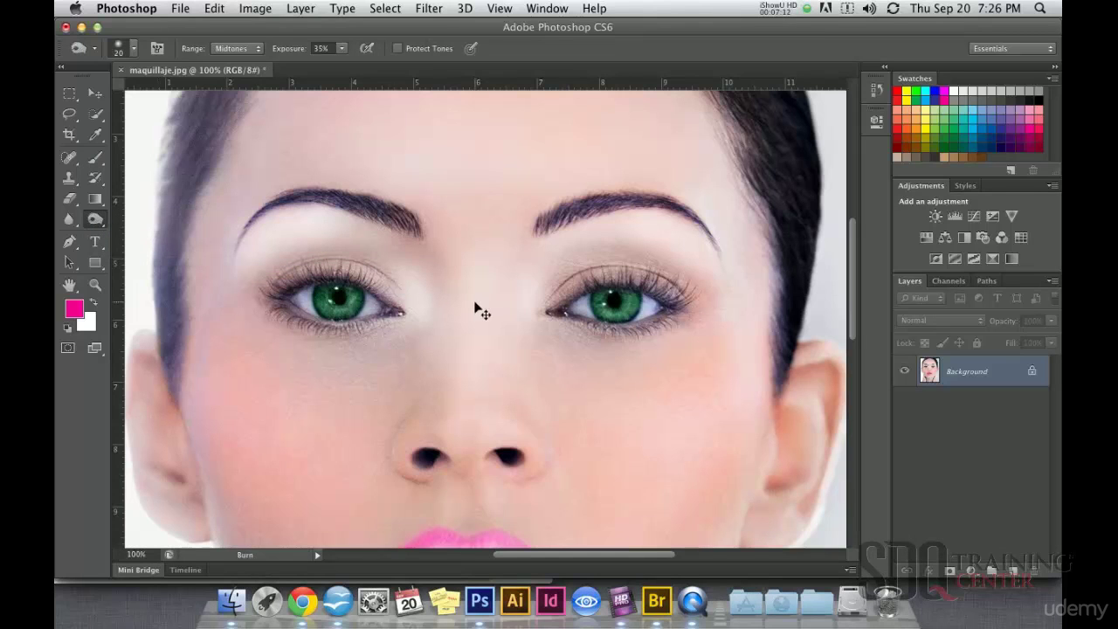
{"action": "key", "text": "super+equal"}
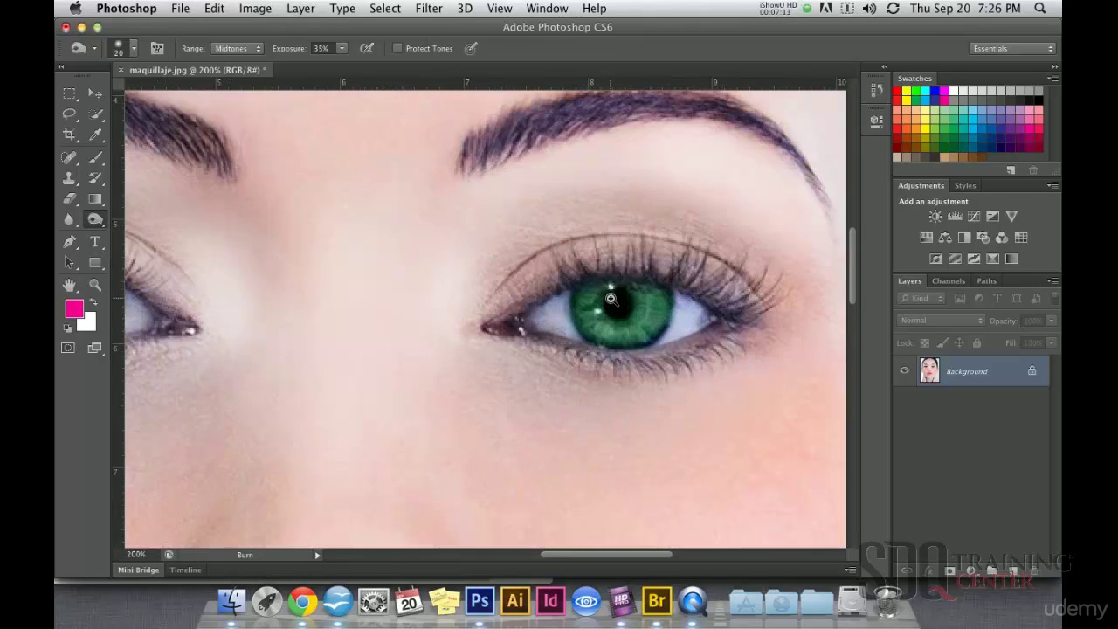
{"action": "left_click", "coordinate": [340, 49]}
{"action": "left_click_drag", "start_coordinate": [352, 67], "coordinate": [370, 65]}
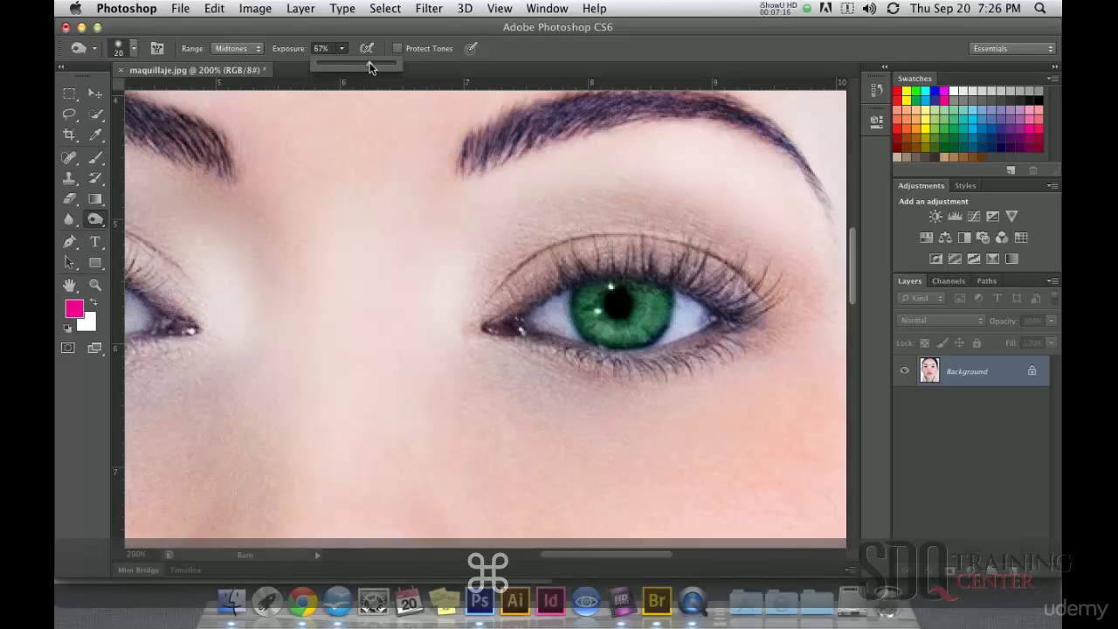
{"action": "key", "text": "super+equal"}
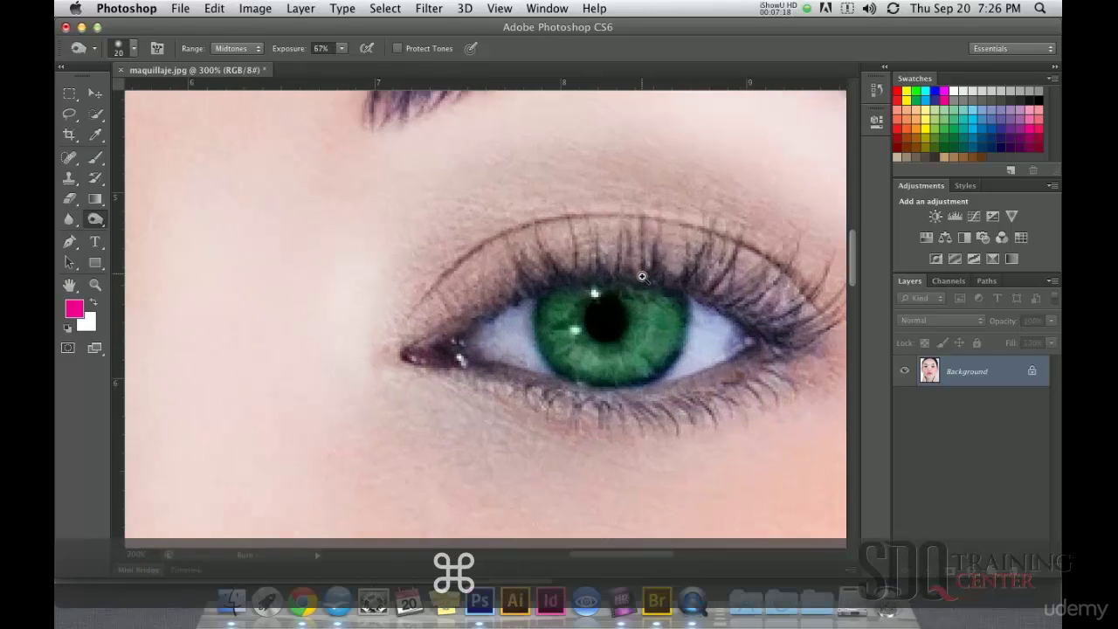
{"action": "key", "text": "bracketleft"}
{"action": "key", "text": "bracketleft"}
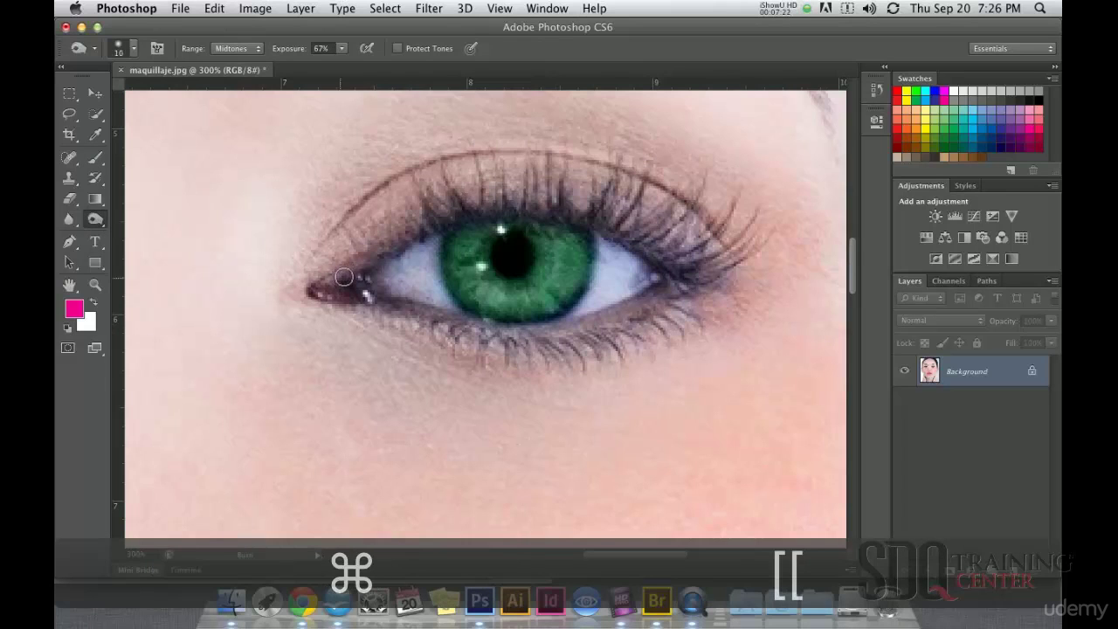
{"action": "key", "text": "super+z"}
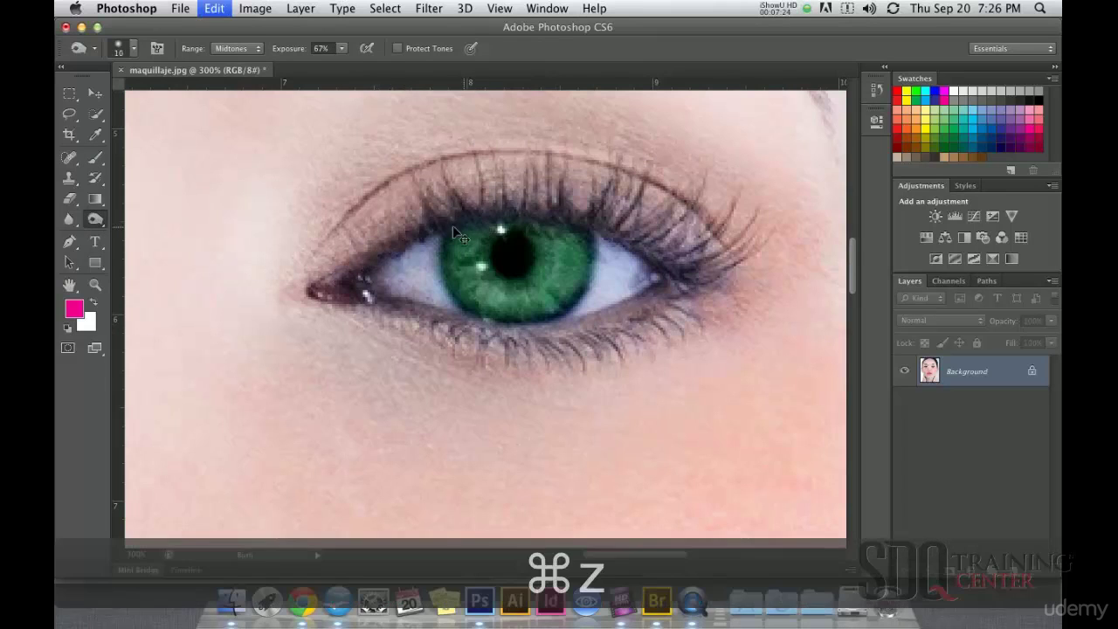
Darken the upper and lower lash lines of the right-hand eye with the Burn tool at 100% exposure
{"action": "left_click", "coordinate": [343, 49]}
{"action": "left_click_drag", "start_coordinate": [361, 67], "coordinate": [374, 68]}
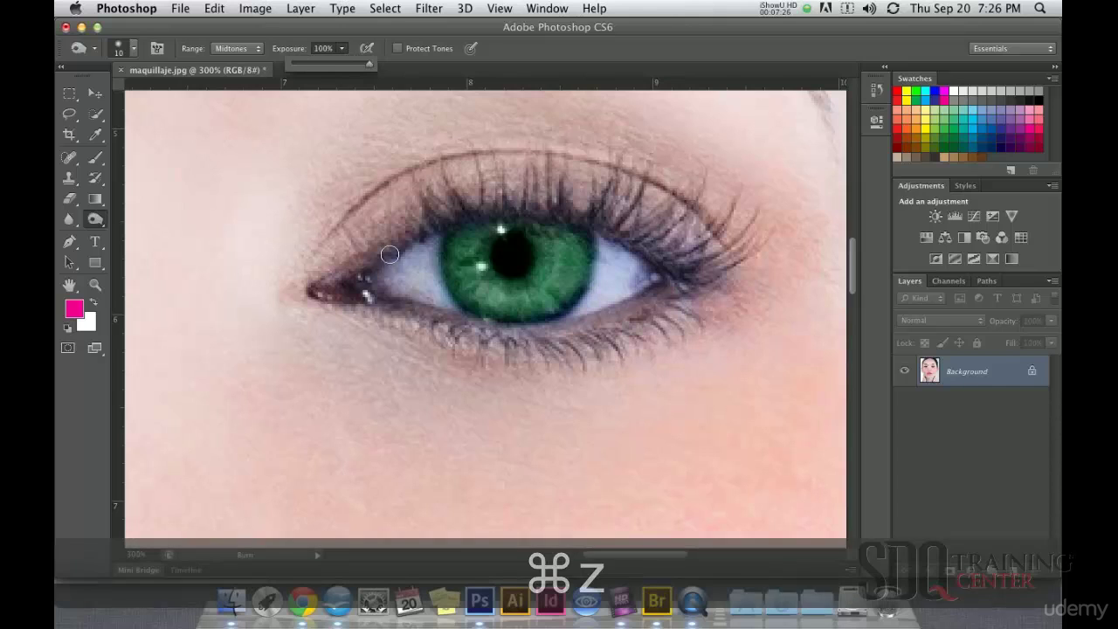
{"action": "mouse_move", "coordinate": [411, 239]}
{"action": "left_mouse_down"}
{"action": "mouse_move", "coordinate": [484, 215]}
{"action": "mouse_move", "coordinate": [537, 215]}
{"action": "mouse_move", "coordinate": [673, 267]}
{"action": "mouse_move", "coordinate": [717, 268]}
{"action": "mouse_move", "coordinate": [647, 308]}
{"action": "mouse_move", "coordinate": [673, 279]}
{"action": "mouse_move", "coordinate": [564, 329]}
{"action": "mouse_move", "coordinate": [512, 330]}
{"action": "mouse_move", "coordinate": [380, 300]}
{"action": "left_mouse_up"}
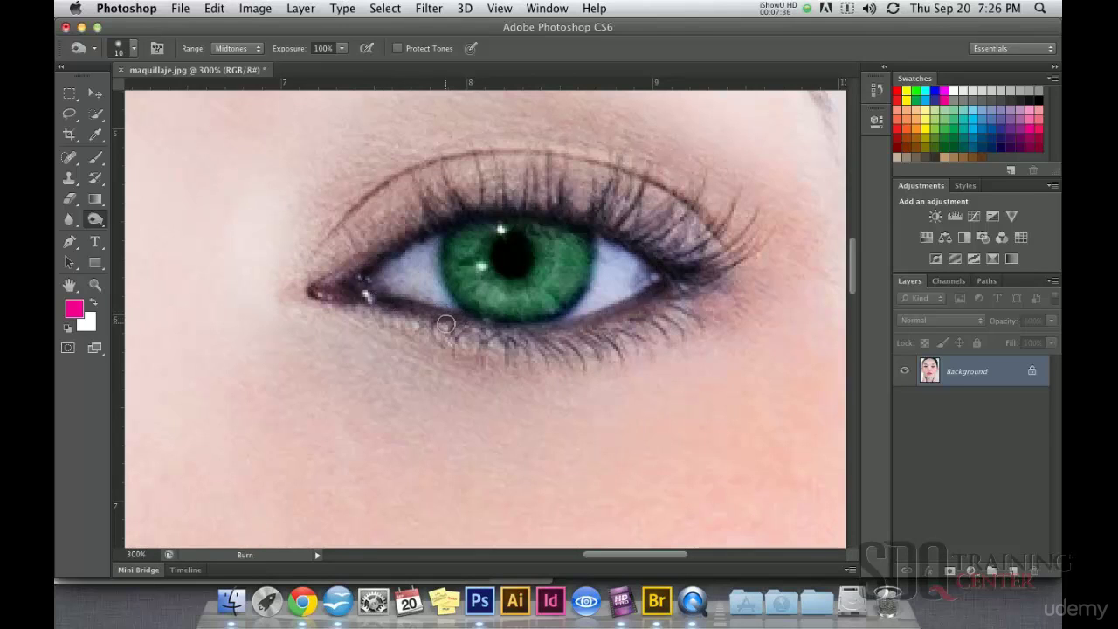
Darken the lash lines of the left-hand eye with the Burn tool at 10 px and 100% exposure
{"action": "left_click_drag", "start_coordinate": [291, 274], "coordinate": [636, 304]}
{"action": "mouse_move", "coordinate": [174, 314]}
{"action": "left_mouse_down"}
{"action": "mouse_move", "coordinate": [560, 323]}
{"action": "mouse_move", "coordinate": [502, 257]}
{"action": "mouse_move", "coordinate": [429, 220]}
{"action": "mouse_move", "coordinate": [282, 239]}
{"action": "mouse_move", "coordinate": [227, 270]}
{"action": "mouse_move", "coordinate": [316, 337]}
{"action": "mouse_move", "coordinate": [392, 351]}
{"action": "mouse_move", "coordinate": [541, 318]}
{"action": "mouse_move", "coordinate": [433, 347]}
{"action": "mouse_move", "coordinate": [370, 349]}
{"action": "mouse_move", "coordinate": [296, 329]}
{"action": "mouse_move", "coordinate": [232, 273]}
{"action": "left_mouse_up"}
{"action": "key", "text": "super+minus"}
{"action": "key", "text": "super+minus"}
{"action": "key", "text": "super+minus"}
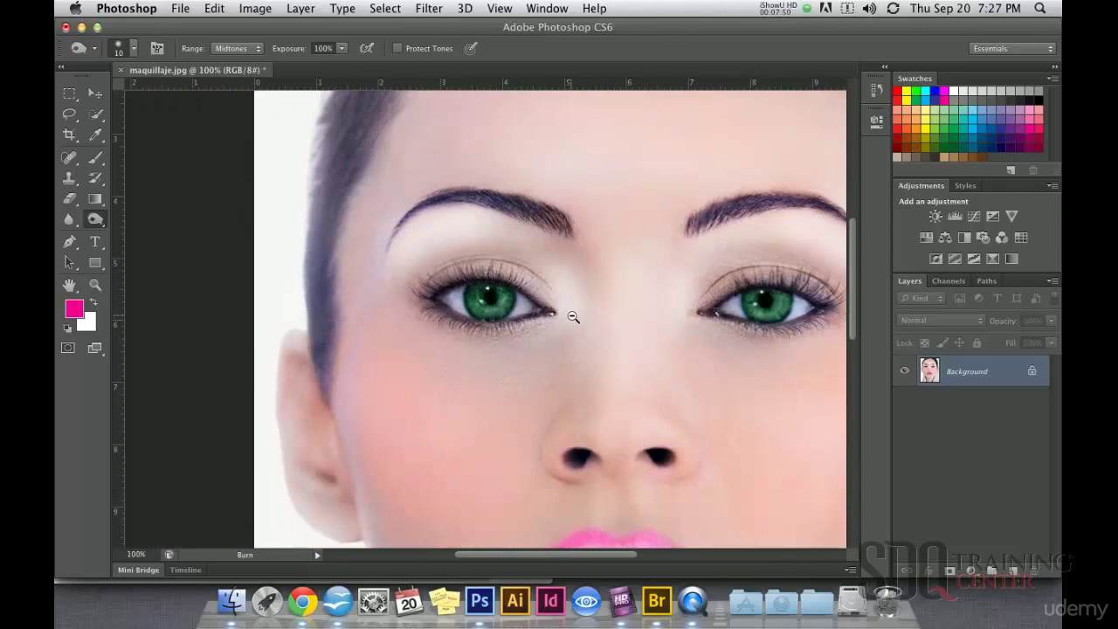
Brighten the white of the right-hand eye with the Dodge tool at 35 px and 50% exposure
{"action": "key", "text": "super+plus"}
{"action": "key", "text": "super+plus"}
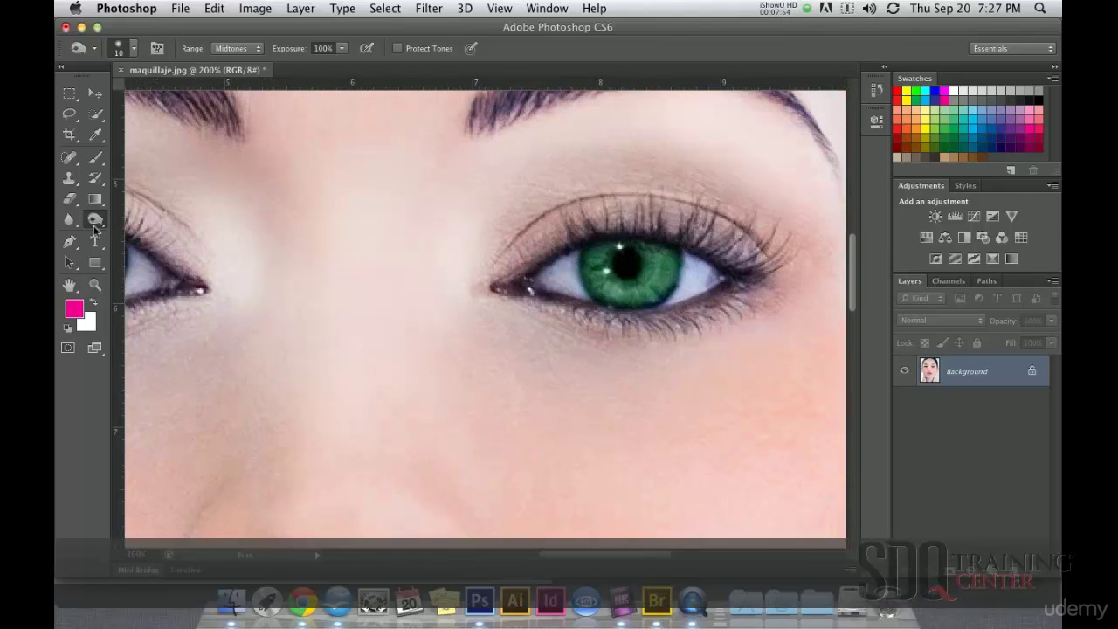
{"action": "left_click", "coordinate": [93, 221]}
{"action": "left_click", "coordinate": [157, 215]}
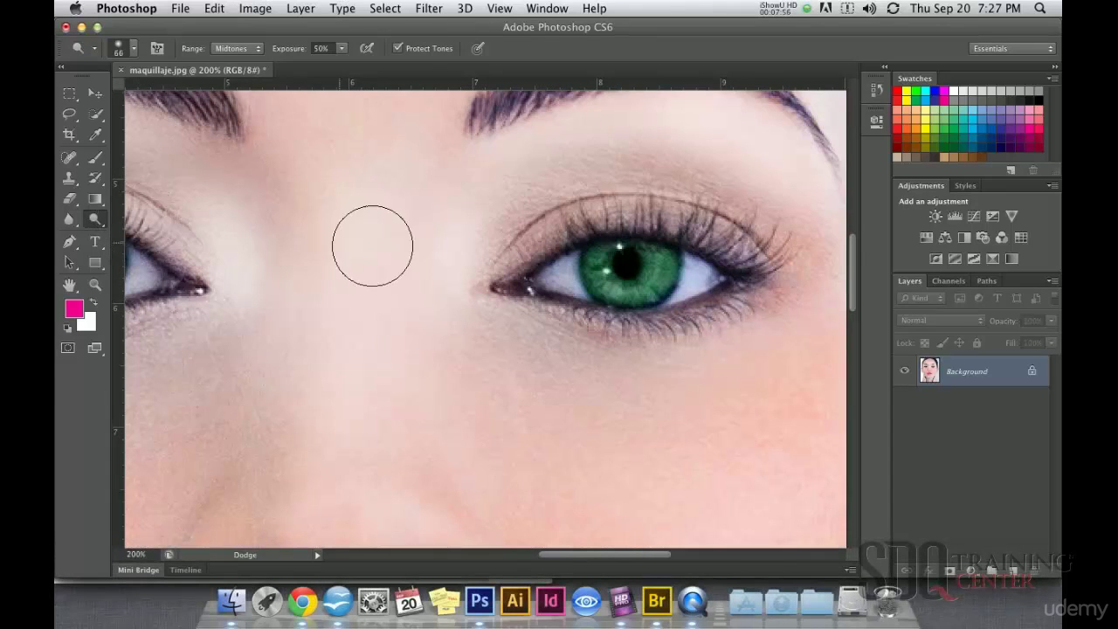
{"action": "key", "text": "bracketleft"}
{"action": "key", "text": "bracketleft"}
{"action": "key", "text": "bracketleft"}
{"action": "key", "text": "bracketleft"}
{"action": "key", "text": "bracketleft"}
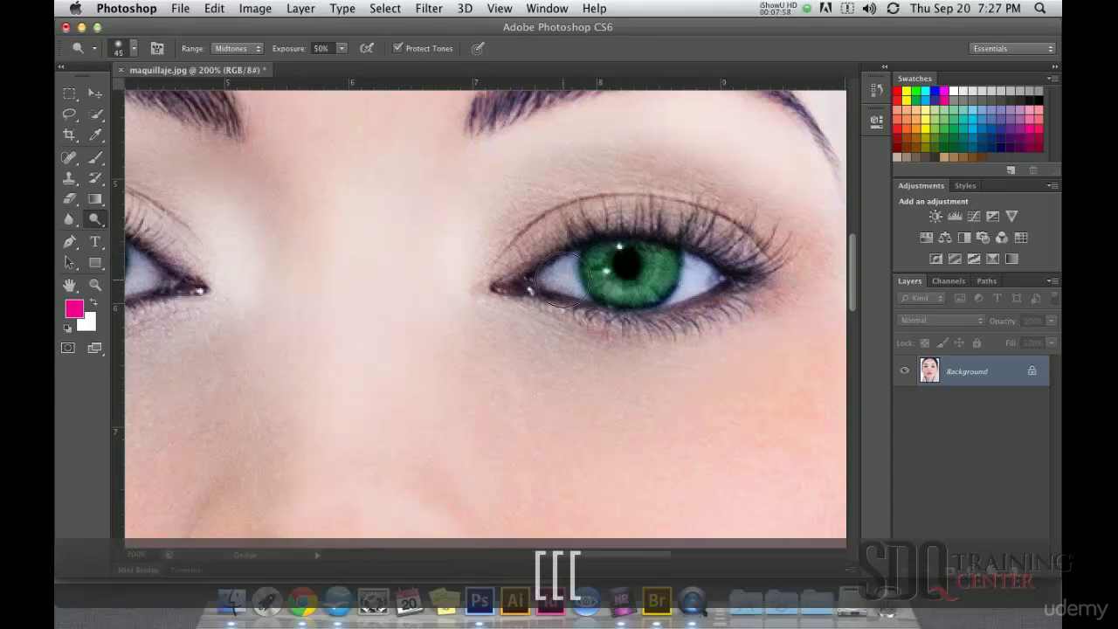
{"action": "key", "text": "bracketleft"}
{"action": "left_click_drag", "start_coordinate": [563, 277], "coordinate": [566, 276]}
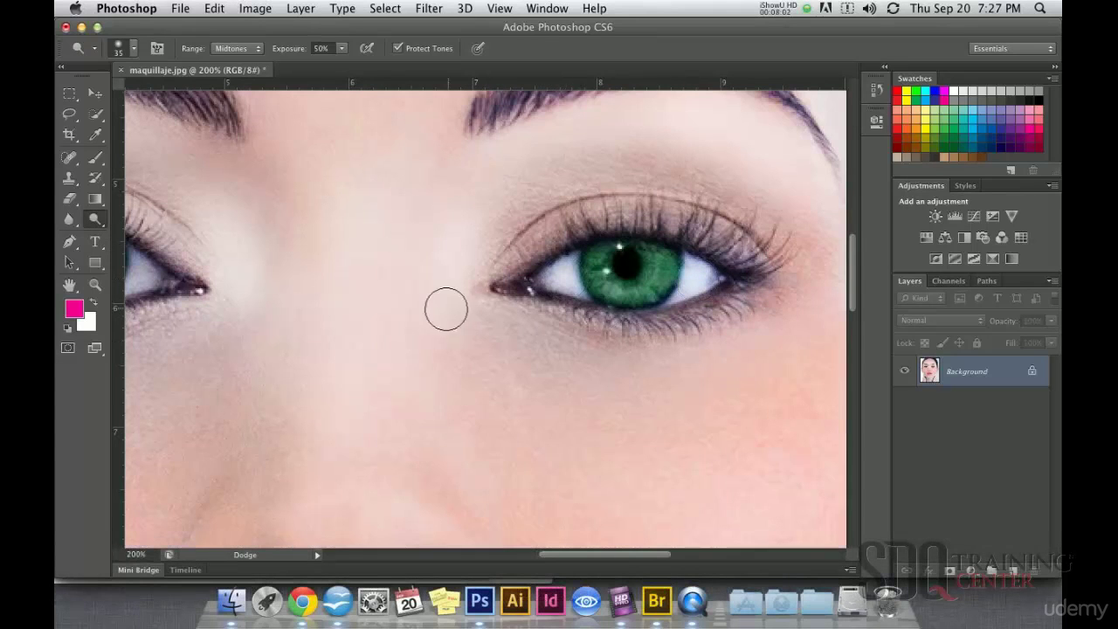
Brighten the white of the left-hand eye with the Dodge tool at the same size and exposure
{"action": "left_click_drag", "start_coordinate": [417, 289], "coordinate": [488, 280]}
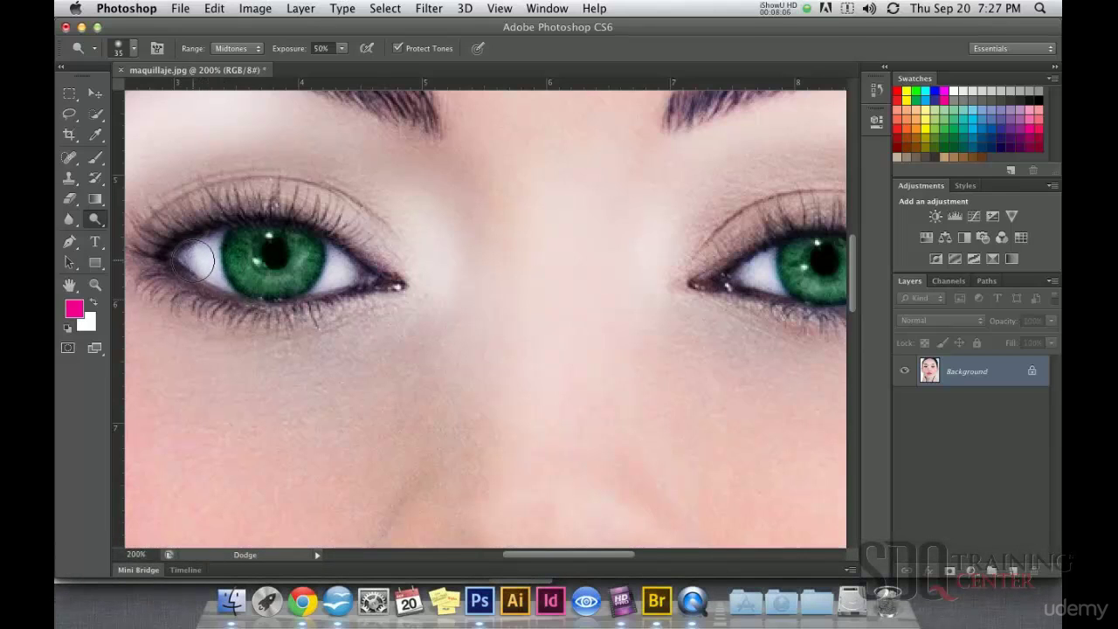
{"action": "left_click", "coordinate": [481, 288], "text": "alt+super"}
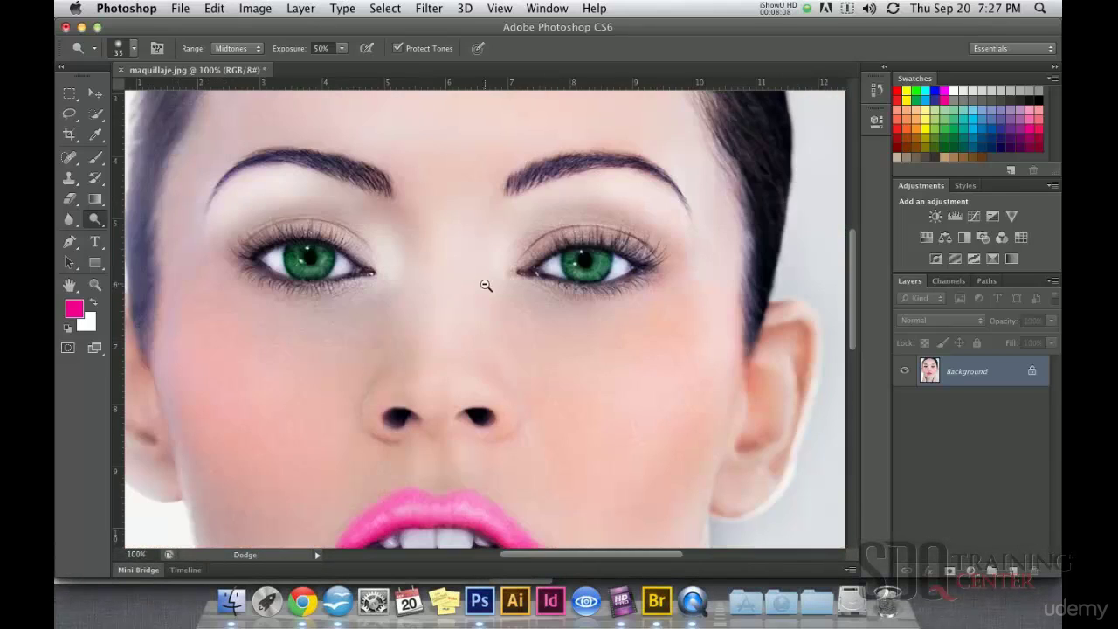
{"action": "left_click", "coordinate": [454, 317], "text": "alt+super"}
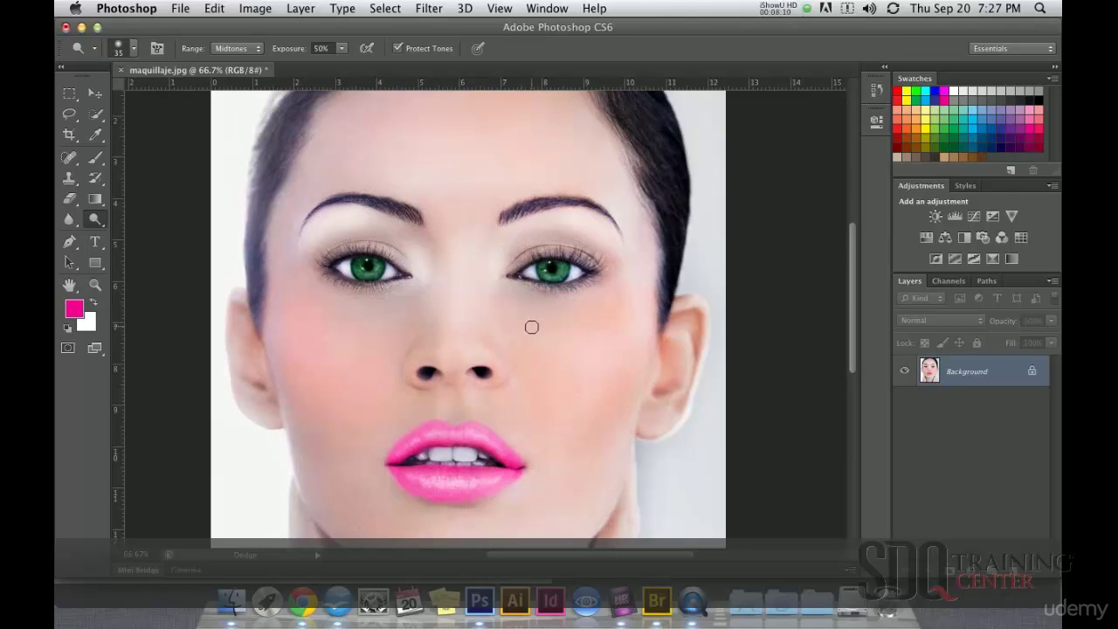
Paint pink eyeshadow on both upper eyelids with the Brush in Color mode at 30 px and 51% opacity
{"action": "left_click", "coordinate": [97, 159]}
{"action": "left_click", "coordinate": [496, 237], "text": "super"}
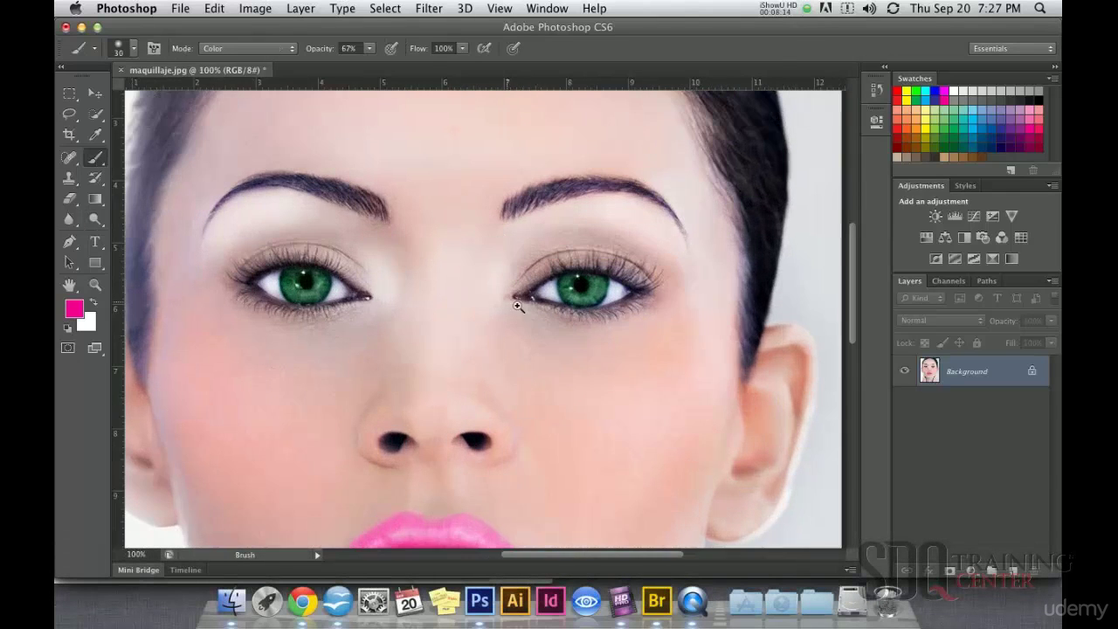
{"action": "left_click", "coordinate": [371, 48]}
{"action": "left_click_drag", "start_coordinate": [373, 63], "coordinate": [359, 63]}
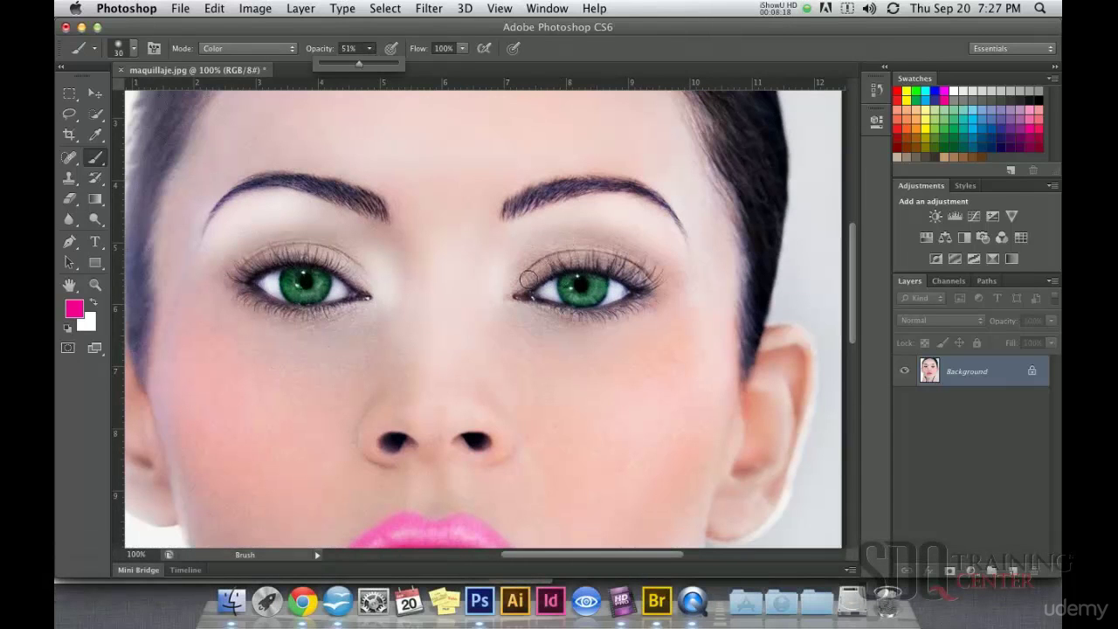
{"action": "left_click_drag", "start_coordinate": [521, 286], "coordinate": [563, 260]}
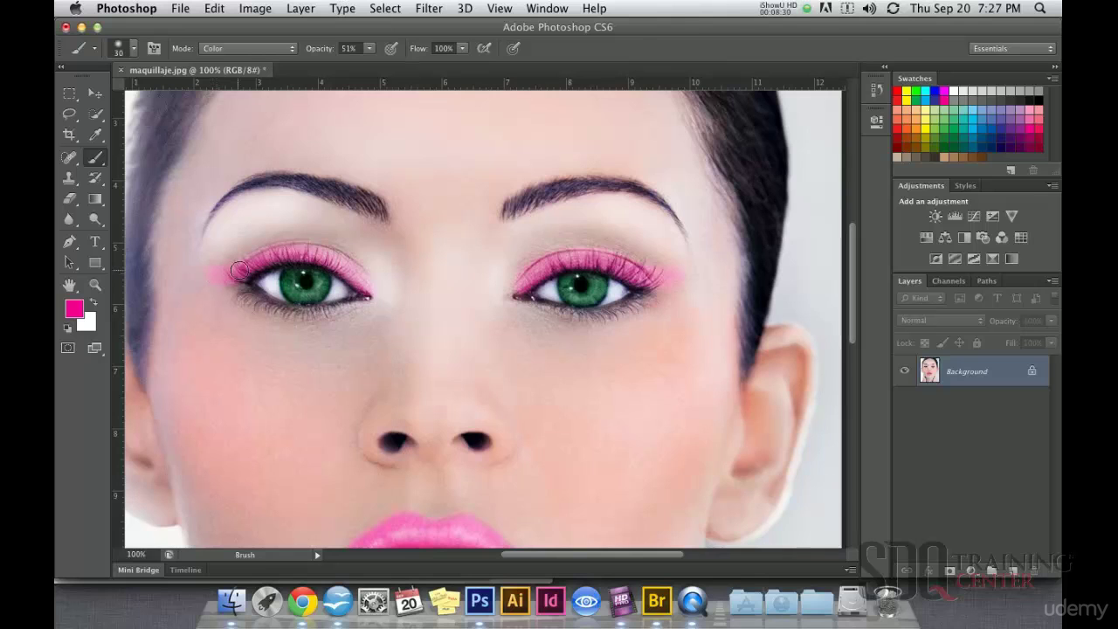
Paint green shadow under the outer lower lashes of both eyes with the Brush at 24% opacity
{"action": "left_click", "coordinate": [946, 123]}
{"action": "key", "text": "super+z"}
{"action": "left_click", "coordinate": [369, 48]}
{"action": "left_click_drag", "start_coordinate": [372, 63], "coordinate": [351, 63]}
{"action": "left_click", "coordinate": [599, 320]}
{"action": "mouse_move", "coordinate": [648, 297]}
{"action": "left_mouse_down"}
{"action": "mouse_move", "coordinate": [689, 274]}
{"action": "mouse_move", "coordinate": [651, 279]}
{"action": "left_mouse_up"}
{"action": "left_click_drag", "start_coordinate": [354, 290], "coordinate": [431, 285]}
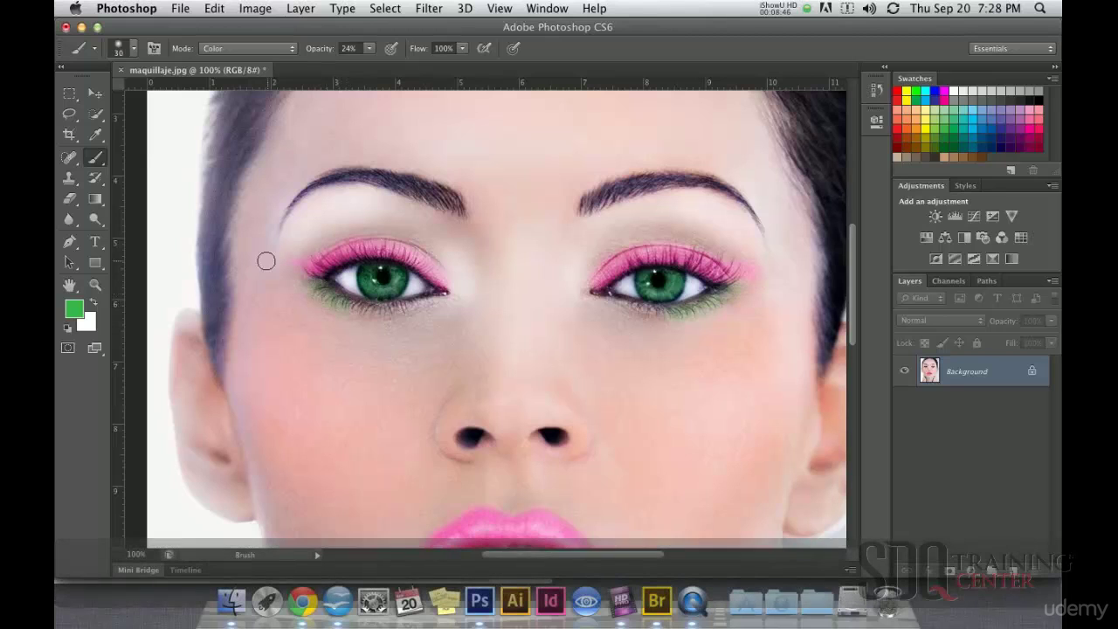
Enlarge the brush to 80 px and set its opacity to 29%
{"action": "left_click", "coordinate": [368, 234], "text": "alt+super"}
{"action": "left_click", "coordinate": [402, 246], "text": "alt+super"}
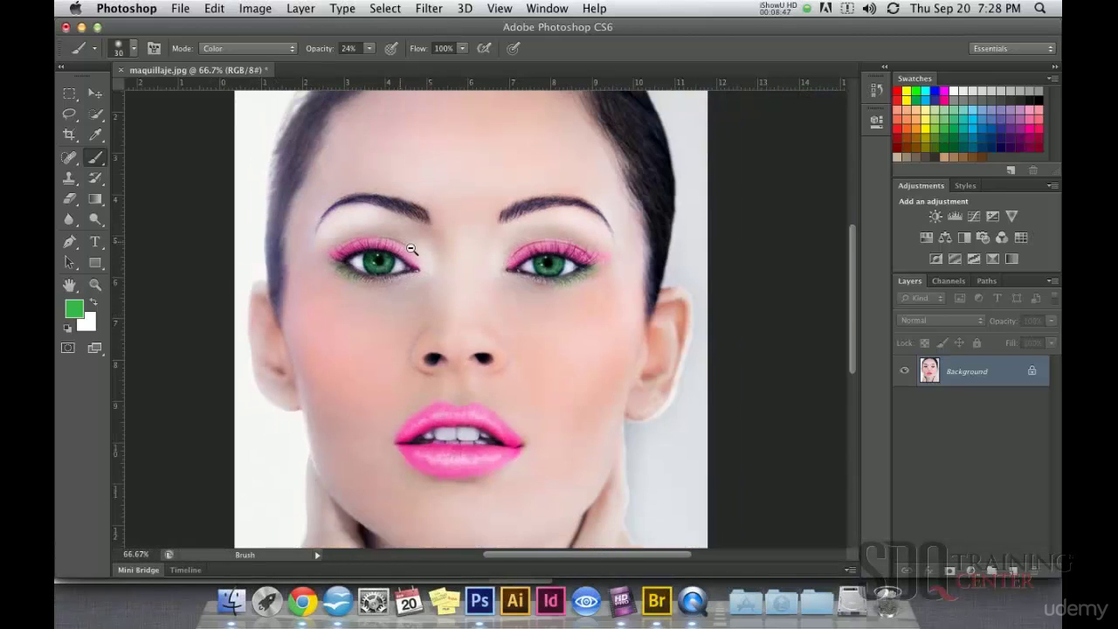
{"action": "key", "text": "bracketright"}
{"action": "key", "text": "bracketright"}
{"action": "key", "text": "bracketright"}
{"action": "key", "text": "bracketright"}
{"action": "key", "text": "bracketright"}
{"action": "key", "text": "bracketright"}
{"action": "key", "text": "bracketright"}
{"action": "left_click", "coordinate": [369, 48]}
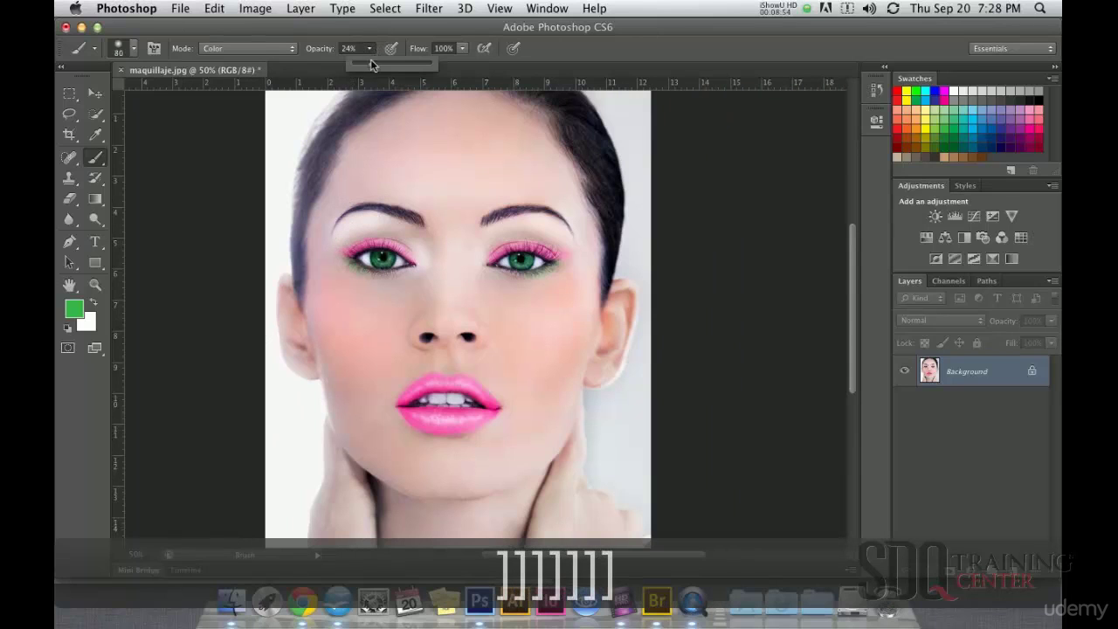
Try green eyeshadow between the eyelids and eyebrows of both eyes, and undo it
{"action": "mouse_move", "coordinate": [337, 245]}
{"action": "left_mouse_down"}
{"action": "mouse_move", "coordinate": [385, 233]}
{"action": "mouse_move", "coordinate": [416, 249]}
{"action": "left_mouse_up"}
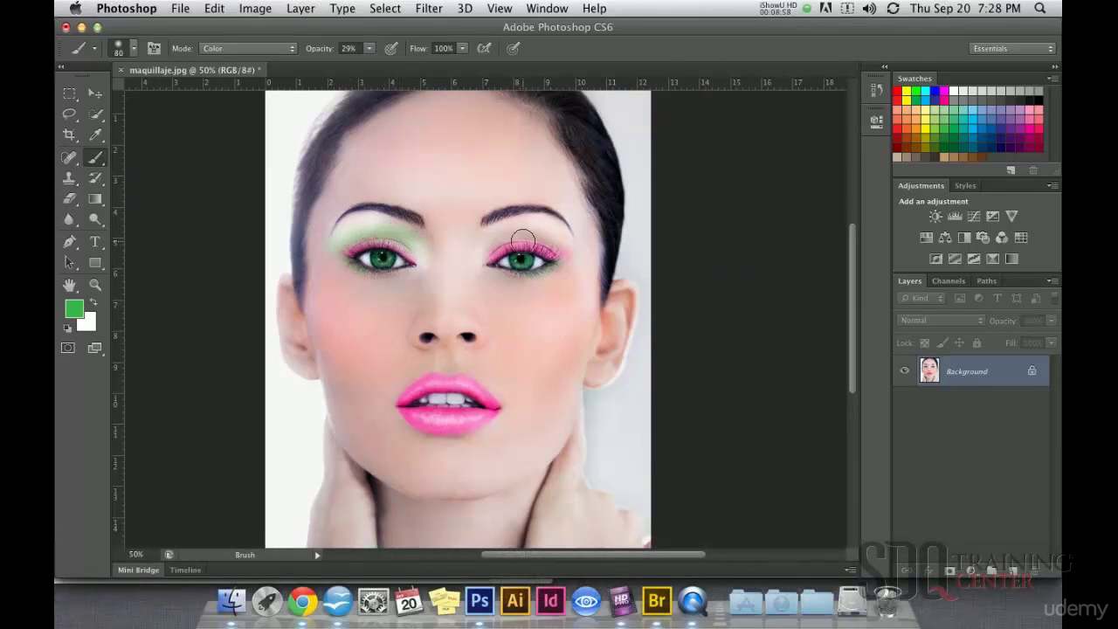
{"action": "mouse_move", "coordinate": [493, 247]}
{"action": "left_mouse_down"}
{"action": "mouse_move", "coordinate": [564, 246]}
{"action": "mouse_move", "coordinate": [548, 238]}
{"action": "left_mouse_up"}
{"action": "key", "text": "super+z"}
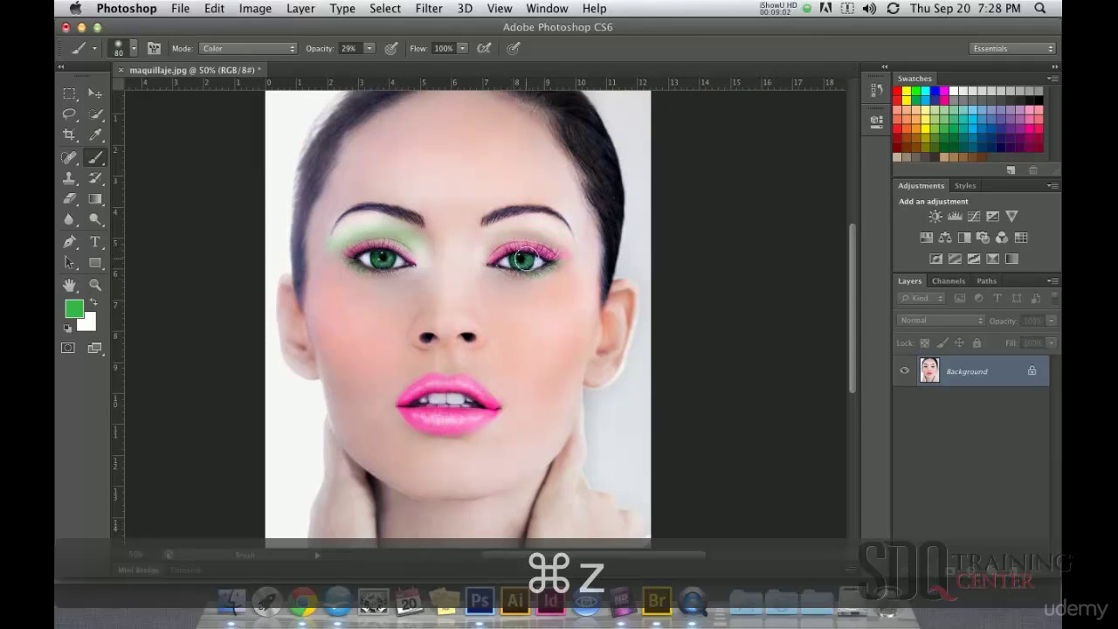
{"action": "key", "text": "alt+super+z"}
Paint green eyeshadow between the eyelid and eyebrow of both eyes with the 80 px brush at 29% opacity
{"action": "mouse_move", "coordinate": [409, 235]}
{"action": "left_mouse_down"}
{"action": "mouse_move", "coordinate": [393, 225]}
{"action": "mouse_move", "coordinate": [379, 248]}
{"action": "mouse_move", "coordinate": [401, 232]}
{"action": "mouse_move", "coordinate": [335, 232]}
{"action": "left_mouse_up"}
{"action": "mouse_move", "coordinate": [515, 240]}
{"action": "left_mouse_down"}
{"action": "mouse_move", "coordinate": [492, 244]}
{"action": "mouse_move", "coordinate": [566, 230]}
{"action": "mouse_move", "coordinate": [561, 242]}
{"action": "left_mouse_up"}
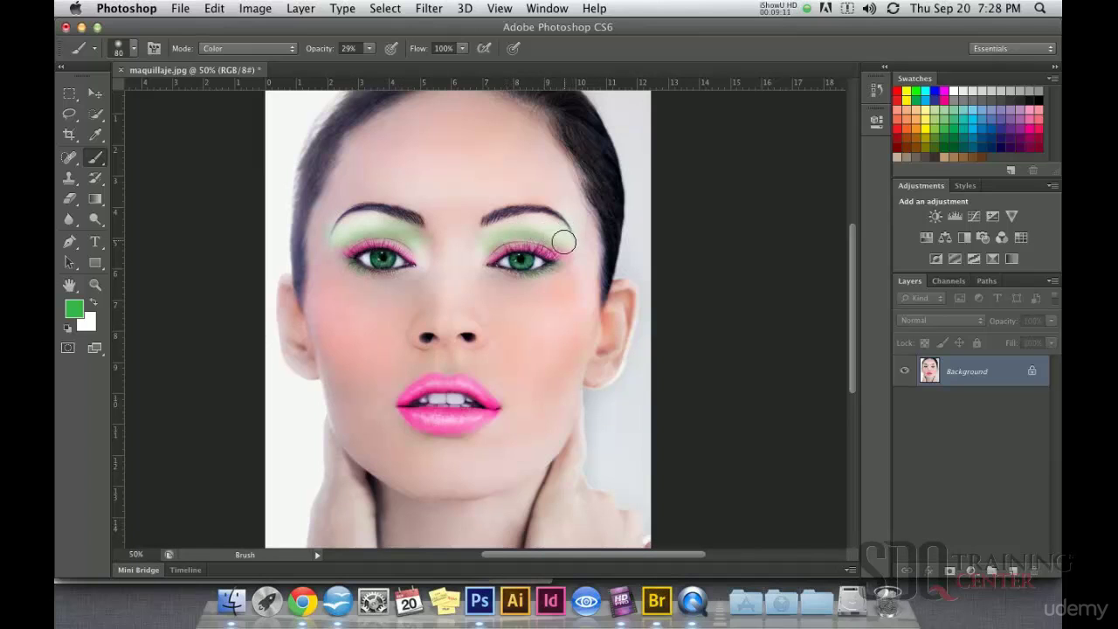
{"action": "left_click", "coordinate": [509, 289], "text": "alt"}
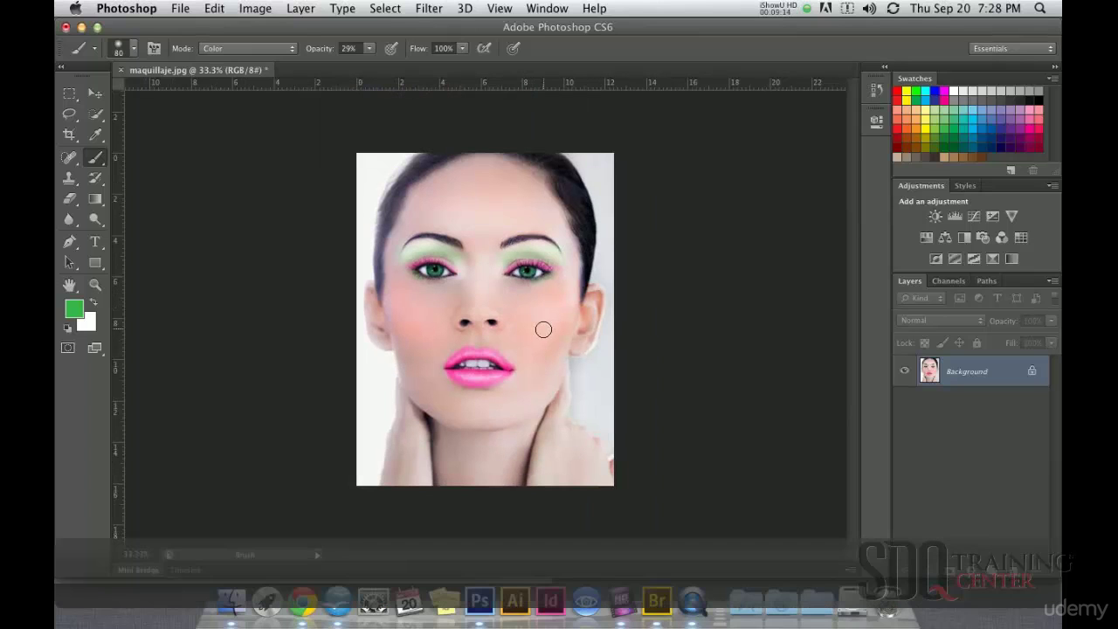
{"action": "key", "text": "v"}
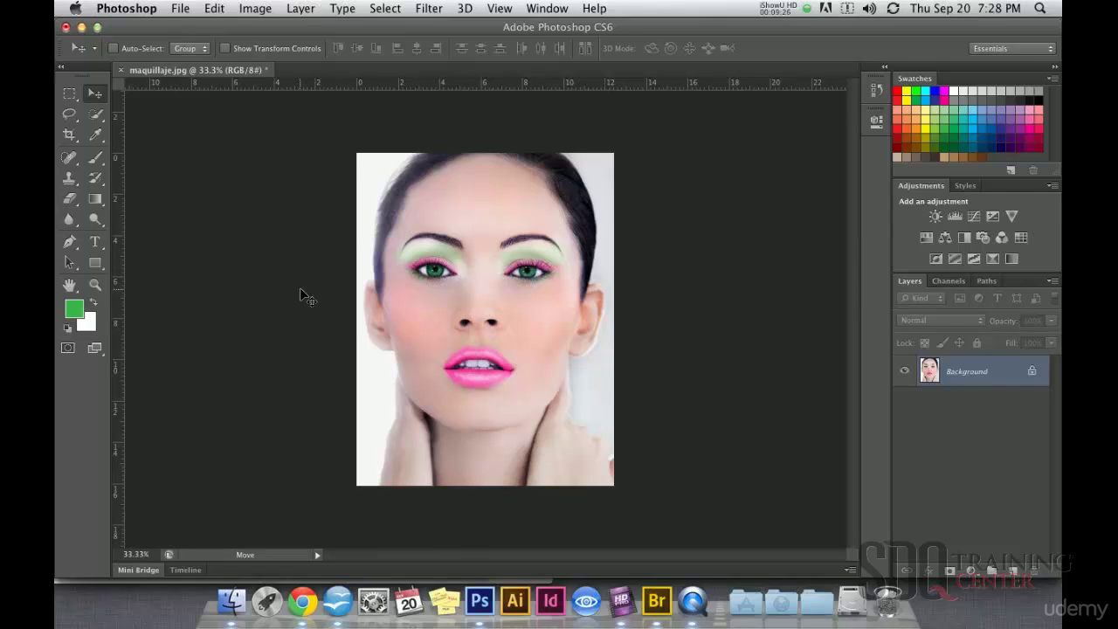
Review the Brush tool and the Dodge, Burn and Sponge tool group, selecting the Sponge tool last
{"action": "left_click", "coordinate": [98, 158]}
{"action": "left_click", "coordinate": [99, 160]}
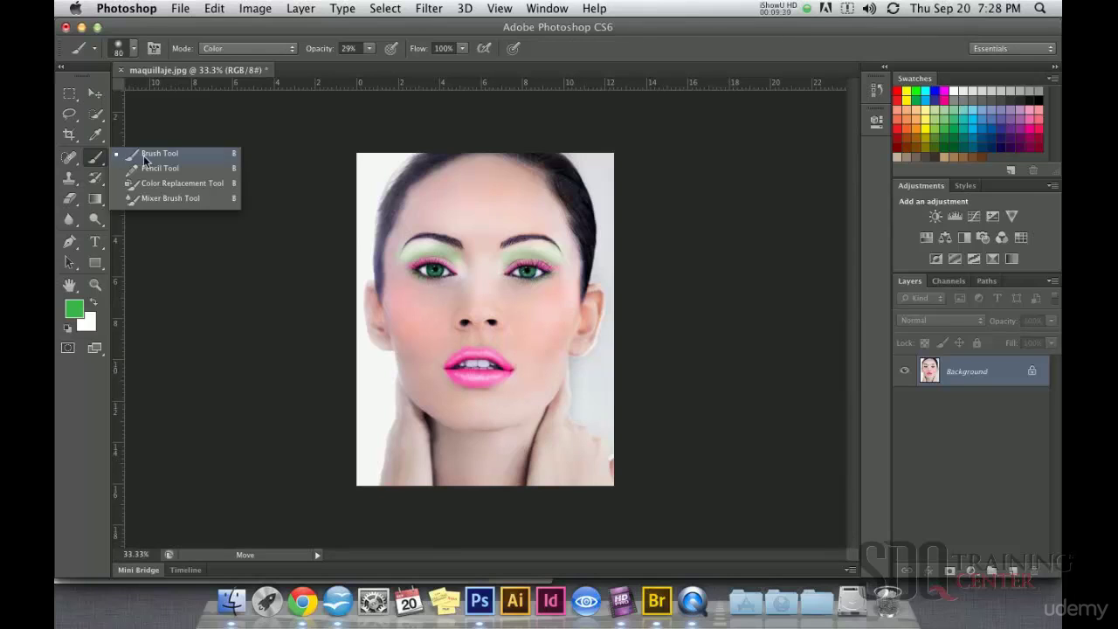
{"action": "left_click", "coordinate": [138, 155]}
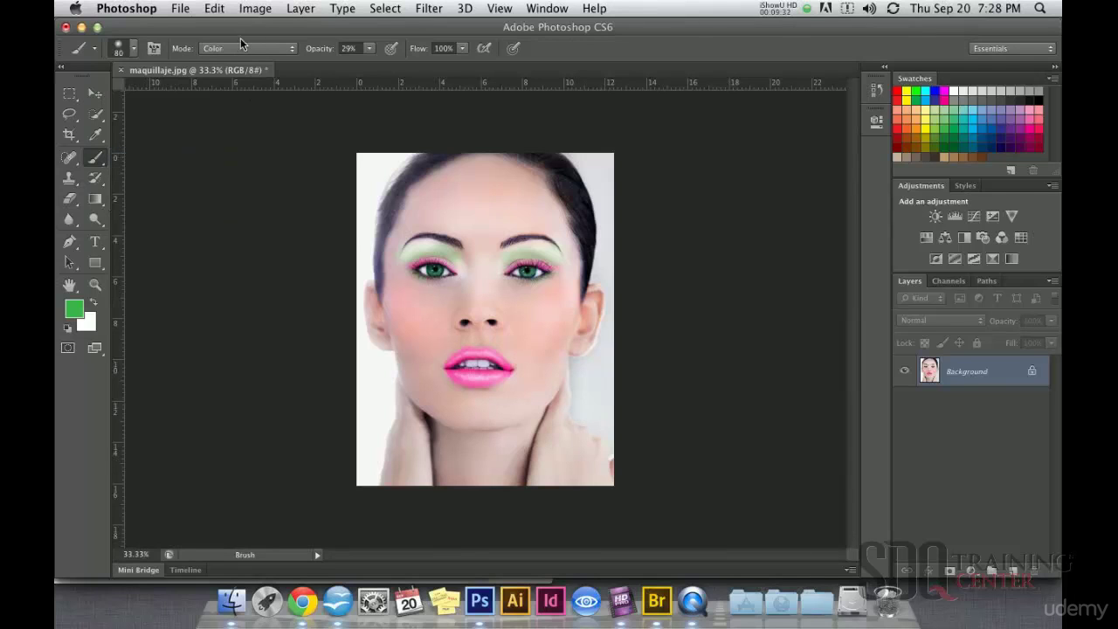
{"action": "left_click", "coordinate": [96, 220]}
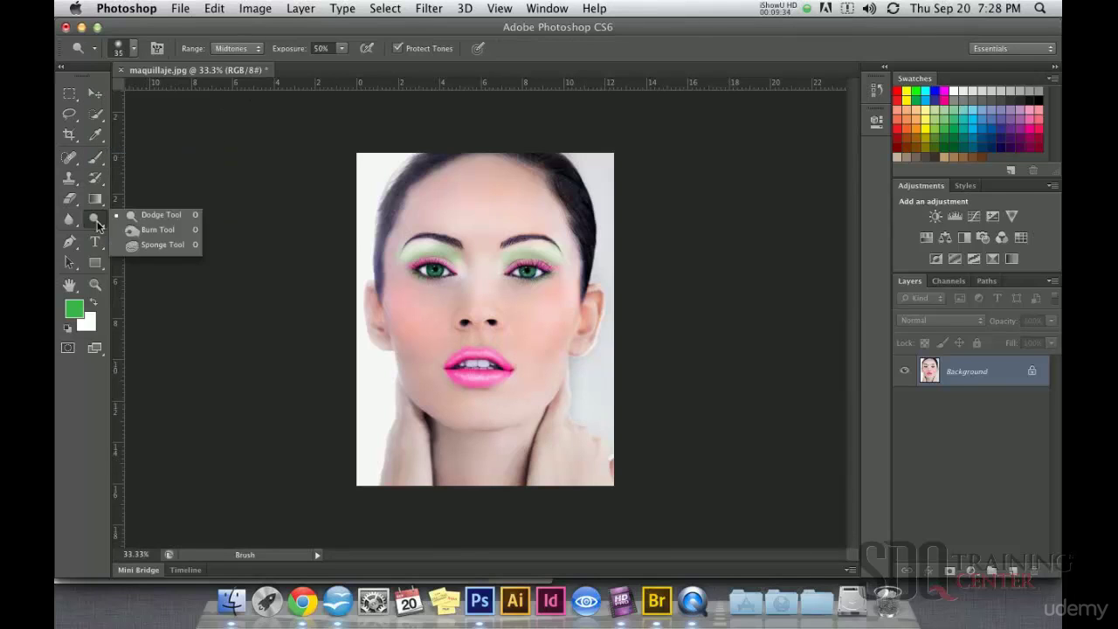
{"action": "left_click", "coordinate": [160, 248]}
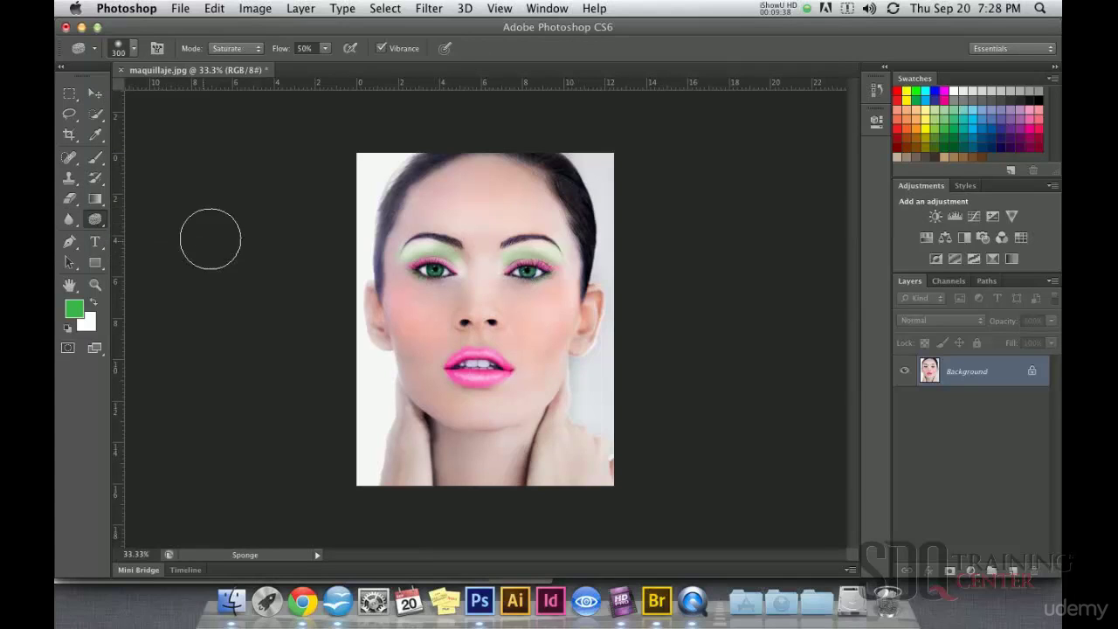